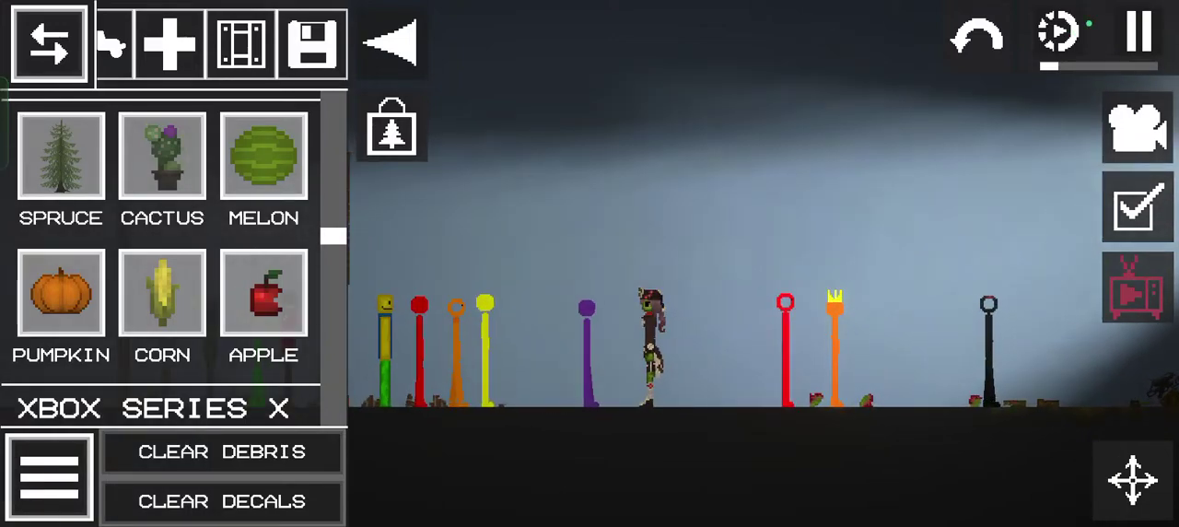
scroll(837, 249, "up", 3)
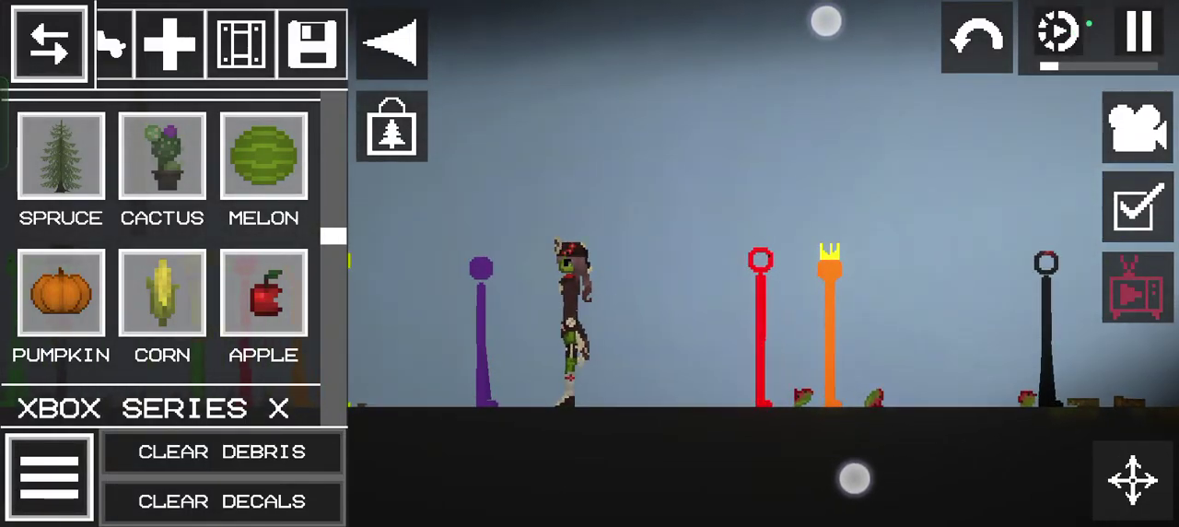
scroll(838, 248, "down", 3)
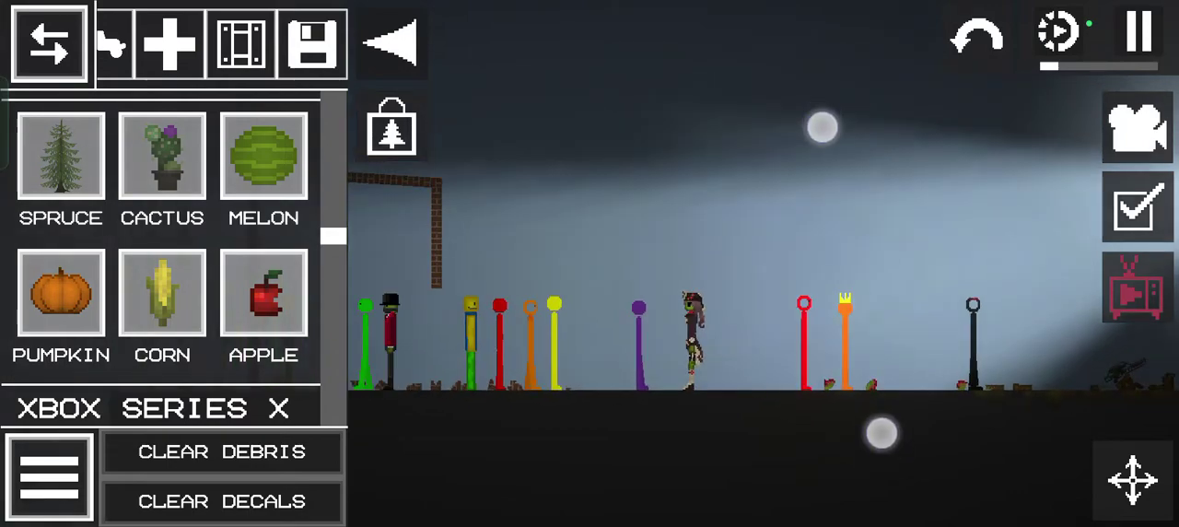
scroll(852, 277, "down", 3)
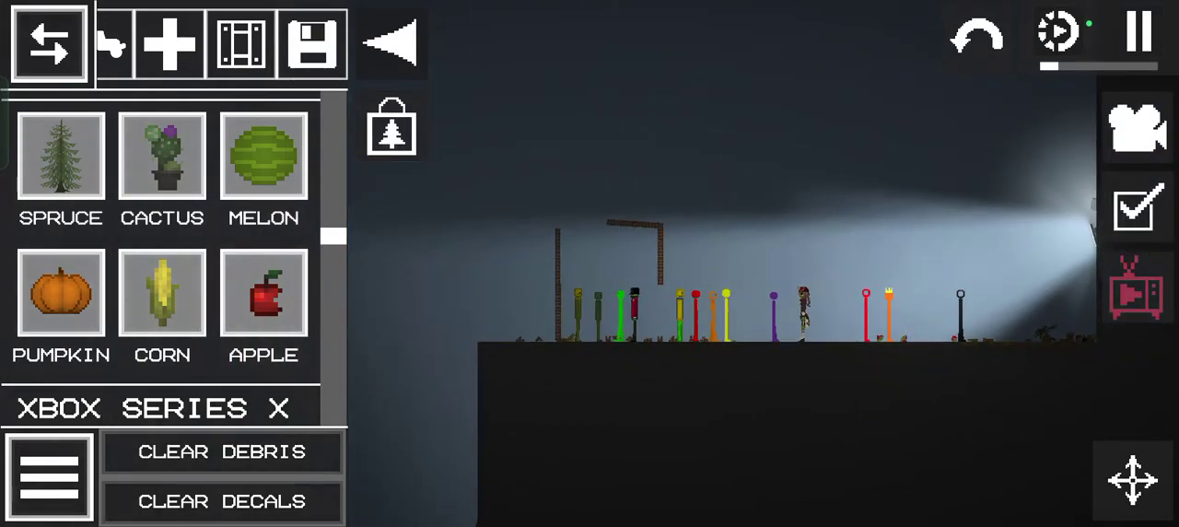
scroll(829, 276, "up", 3)
scroll(829, 276, "up", 3)
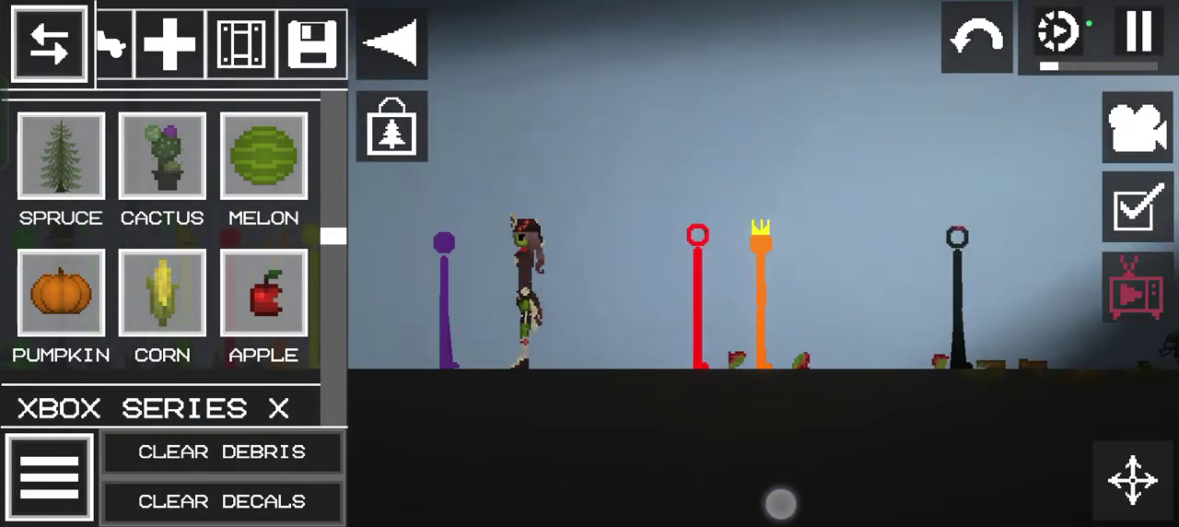
scroll(829, 276, "up", 3)
scroll(782, 276, "up", 3)
scroll(782, 276, "up", 3)
scroll(783, 277, "up", 3)
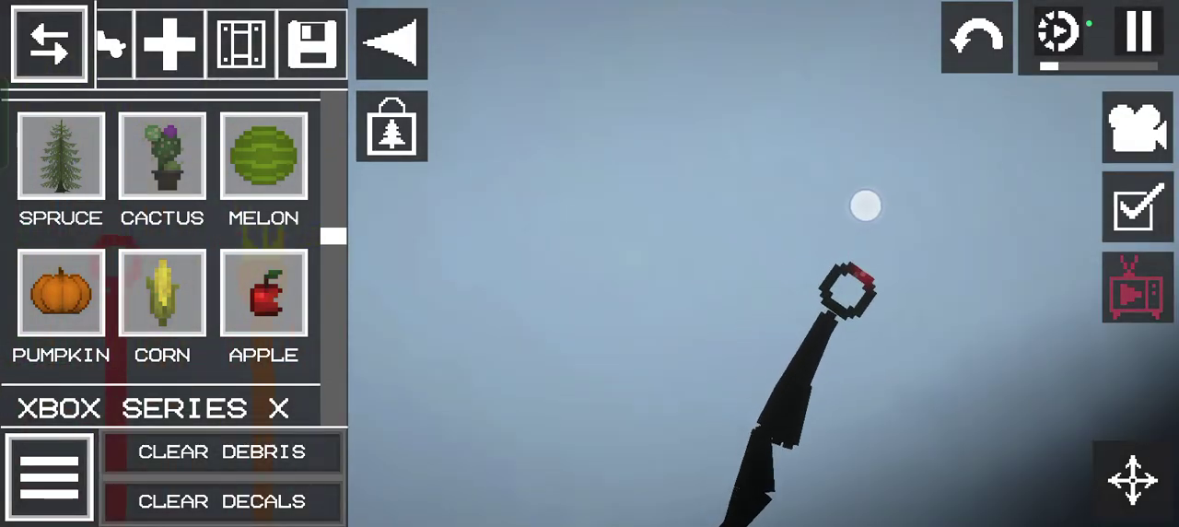
scroll(811, 277, "down", 3)
scroll(810, 276, "down", 5)
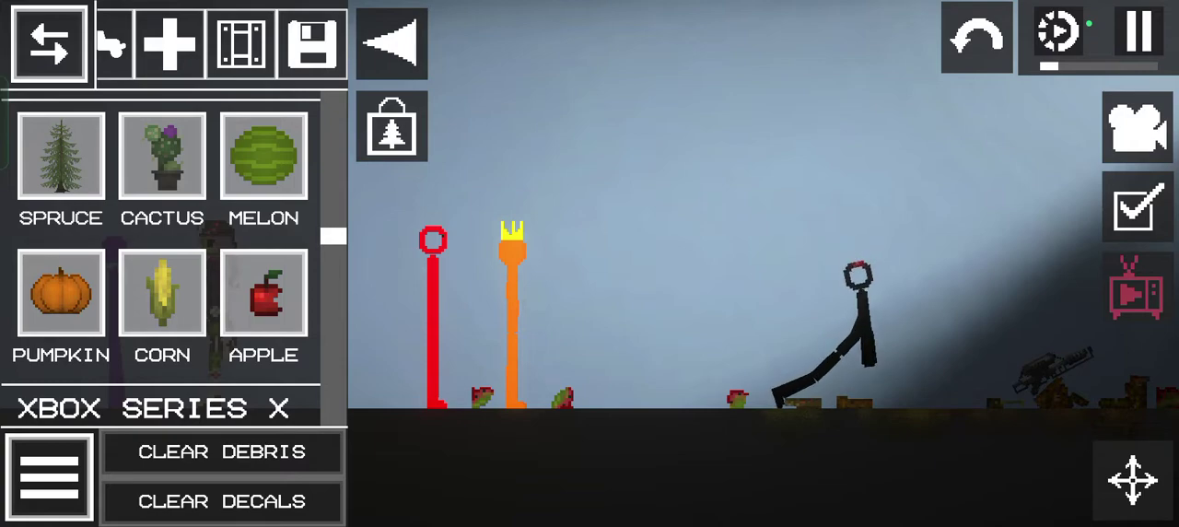
scroll(829, 304, "up", 3)
scroll(828, 304, "up", 2)
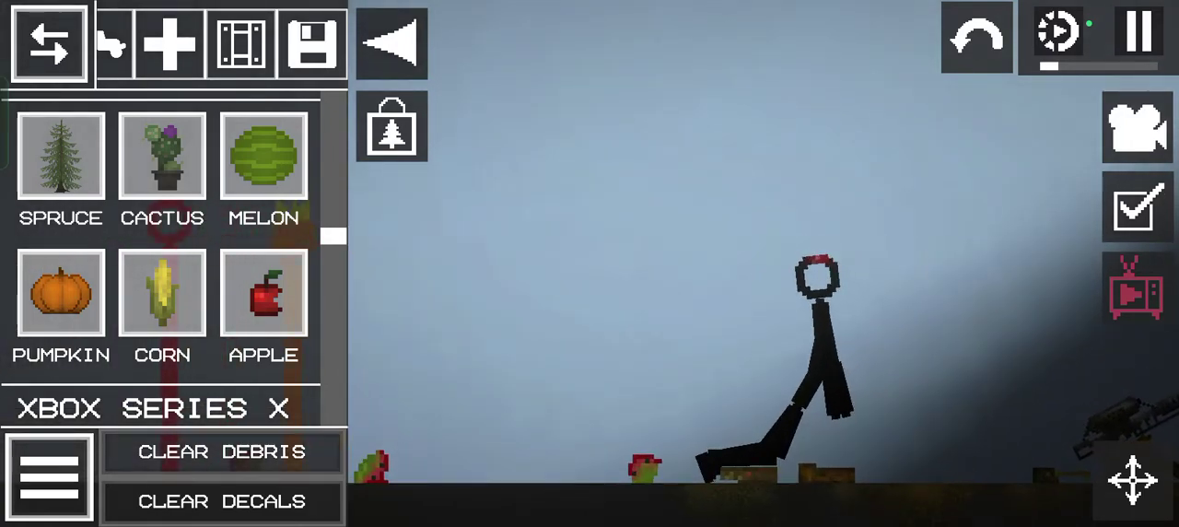
Hide the item catalogue and change the scene colour from dark grey to near-white.
left_click(391, 42)
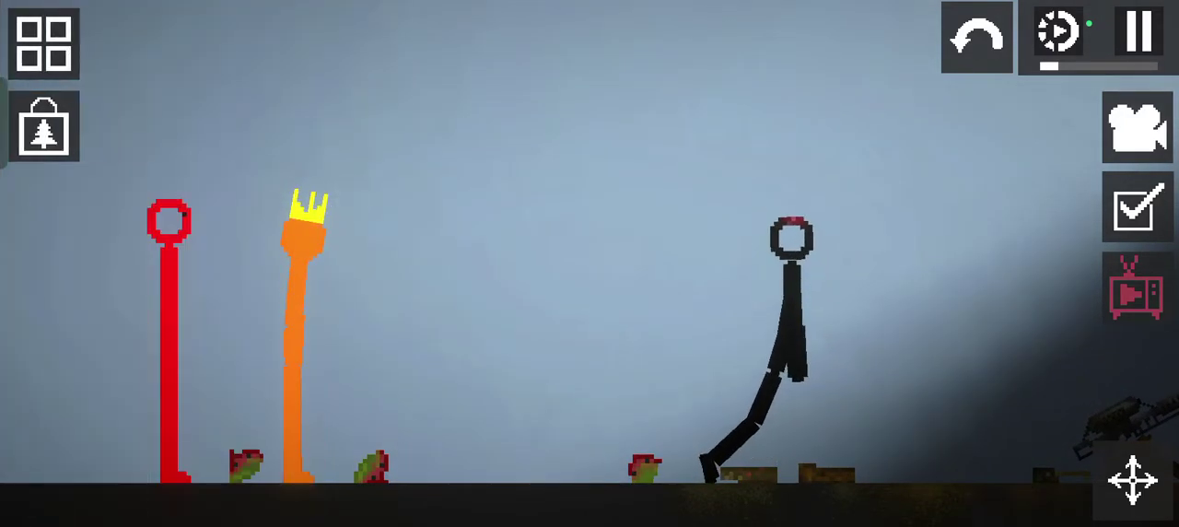
left_click(1137, 127)
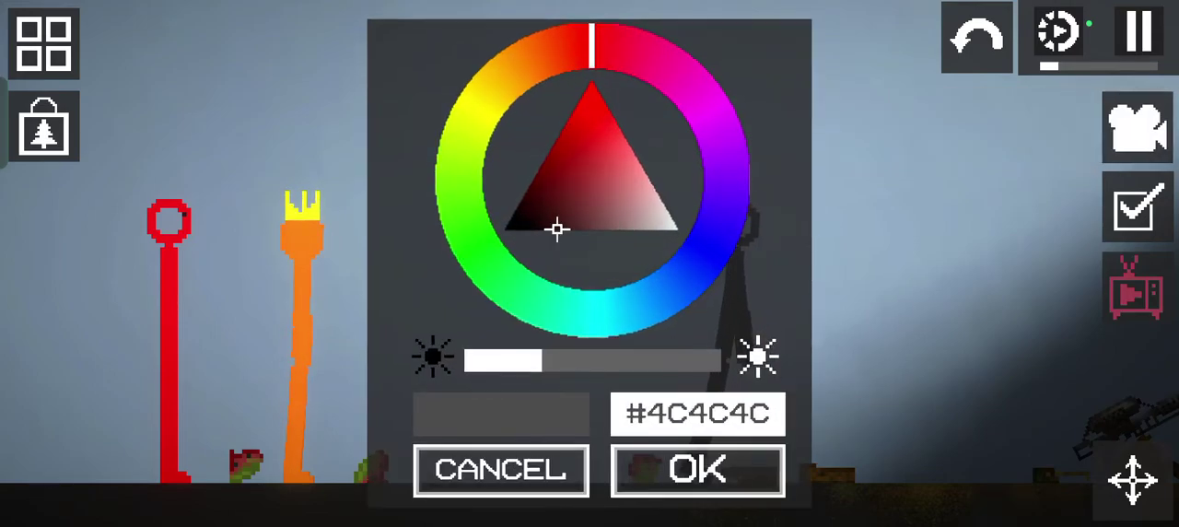
mouse_move(558, 229)
left_mouse_down()
mouse_move(676, 229)
mouse_move(626, 229)
left_mouse_up()
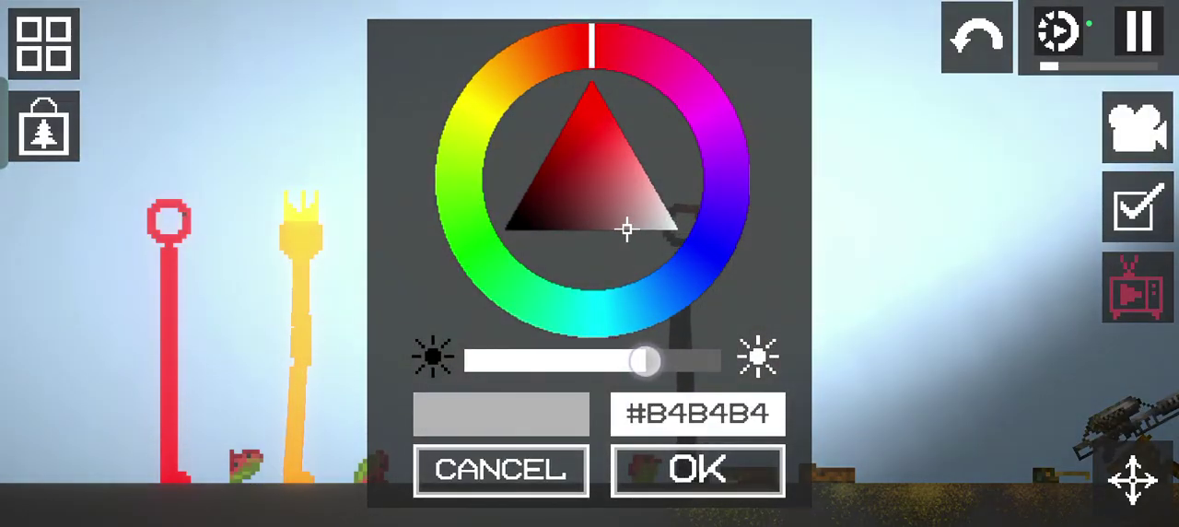
left_click(697, 470)
scroll(695, 267, "up", 8)
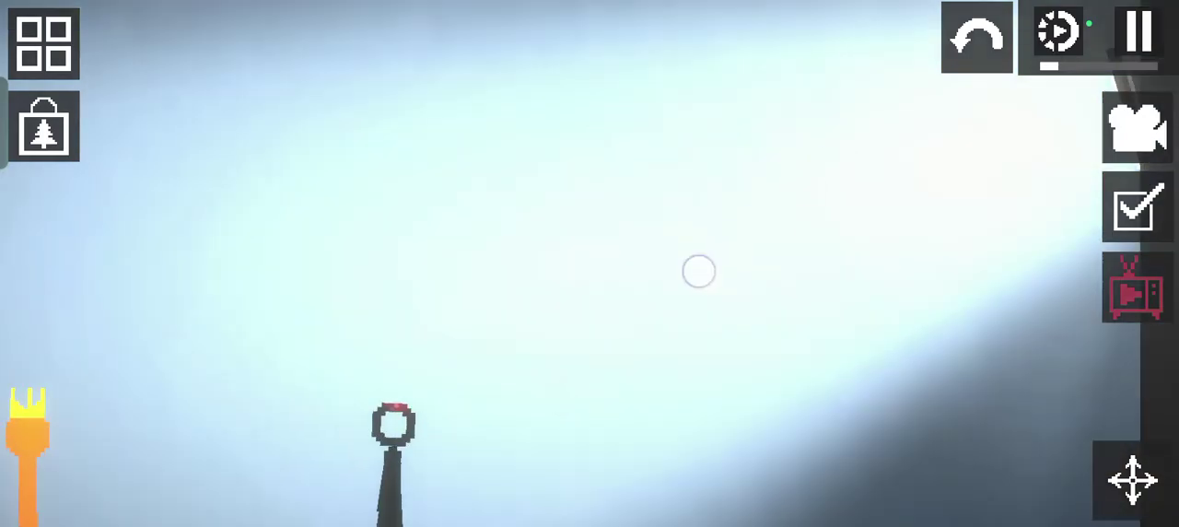
scroll(695, 267, "up", 8)
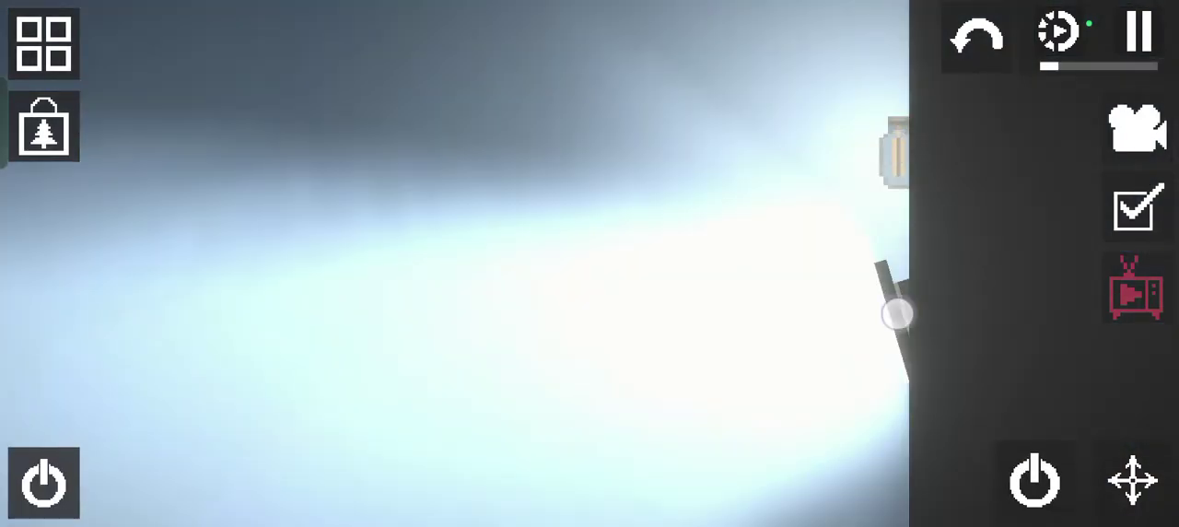
Turn off the bright light beam and pan to the map's empty upper-left edge.
left_click(55, 479)
left_click(55, 486)
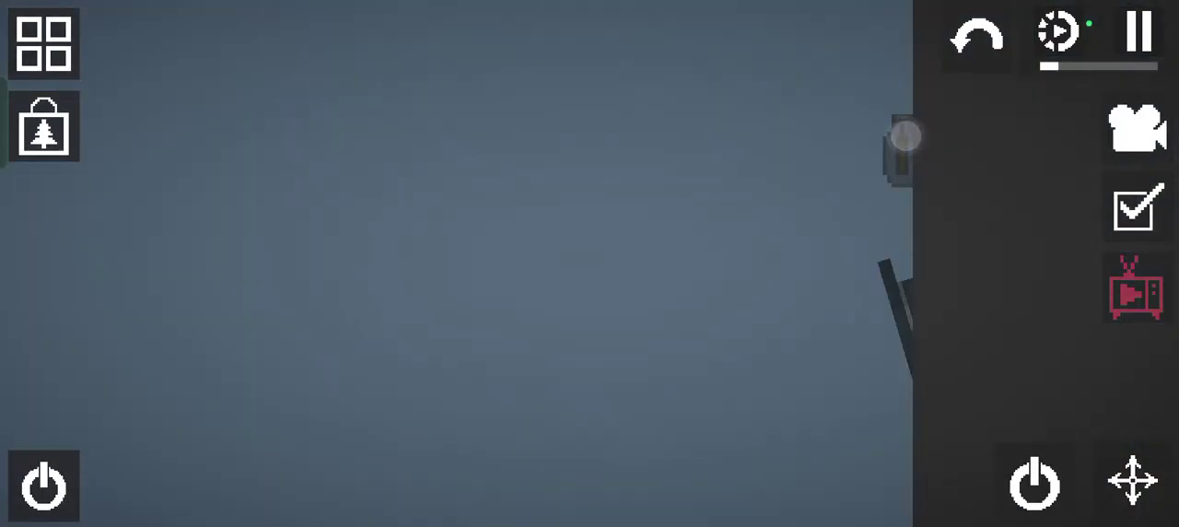
scroll(811, 289, "down", 8)
scroll(846, 390, "up", 6)
scroll(828, 248, "up", 6)
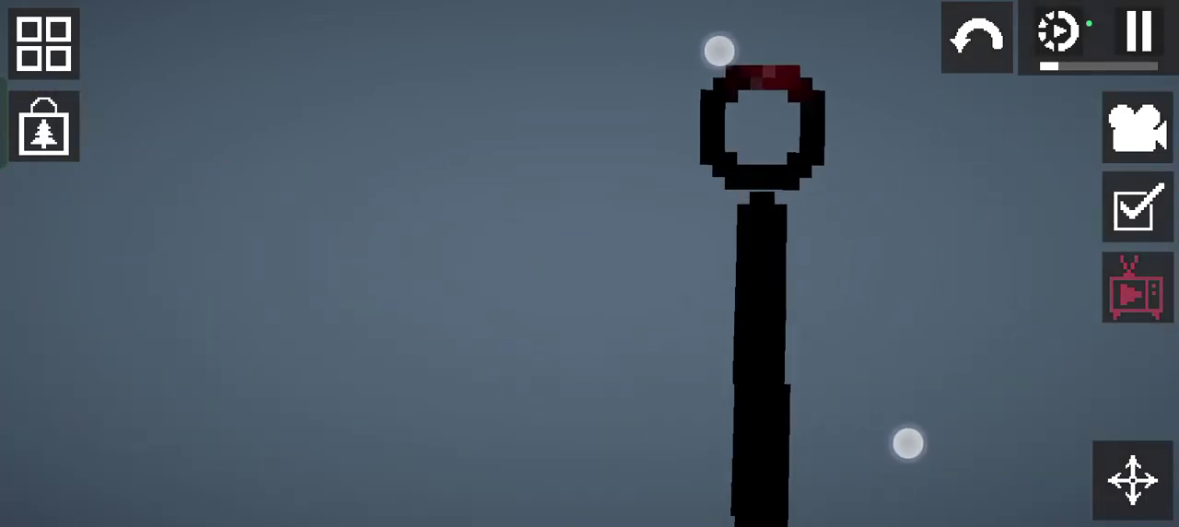
scroll(792, 276, "down", 10)
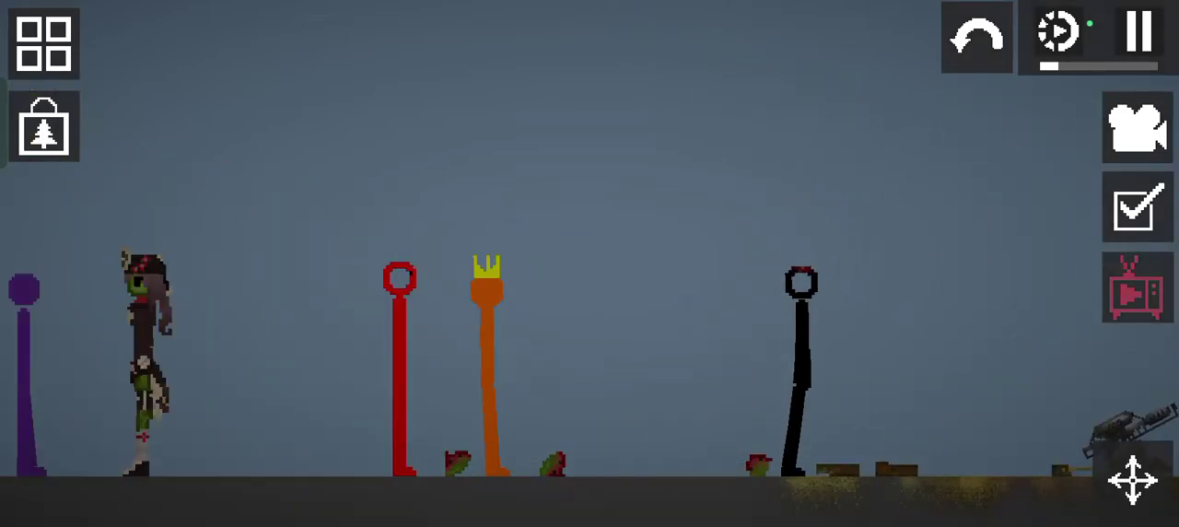
scroll(792, 276, "down", 10)
scroll(811, 350, "down", 6)
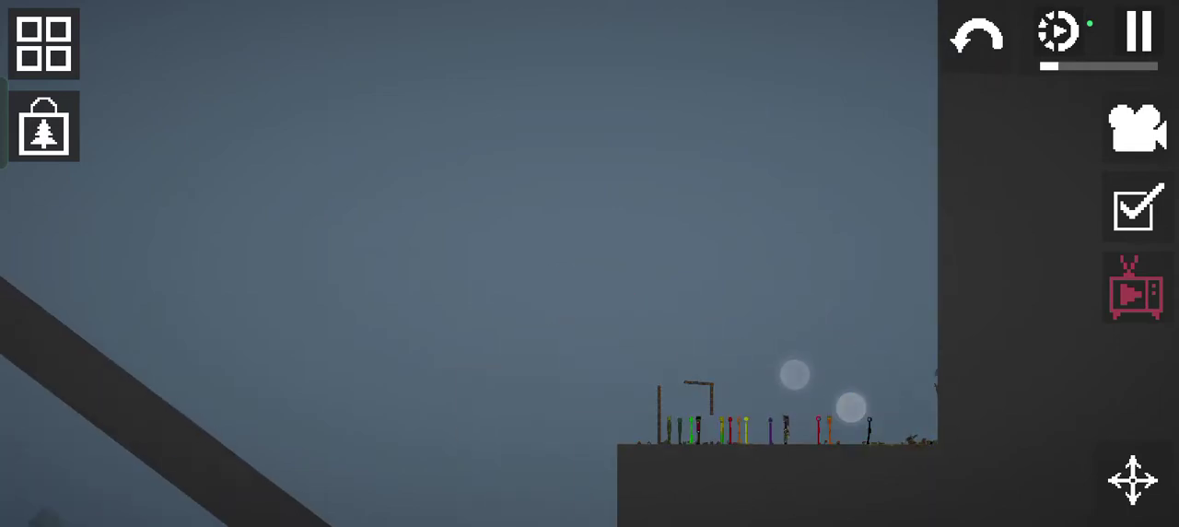
scroll(792, 277, "down", 6)
left_click_drag(848, 424, 902, 405)
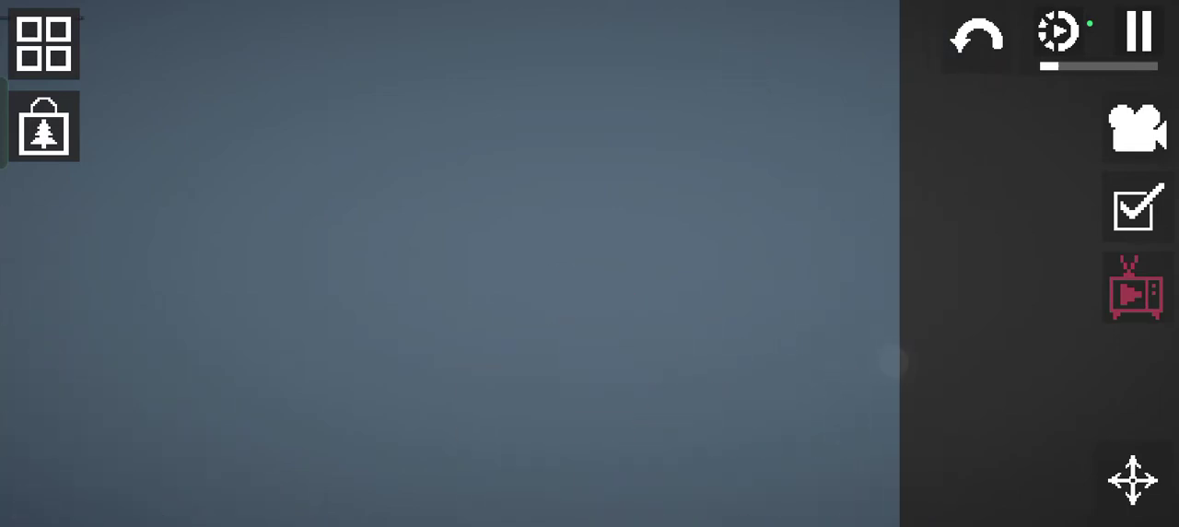
Pause the game and show the item catalogue's Mechanics tab, passing Medicine.
left_click(1140, 33)
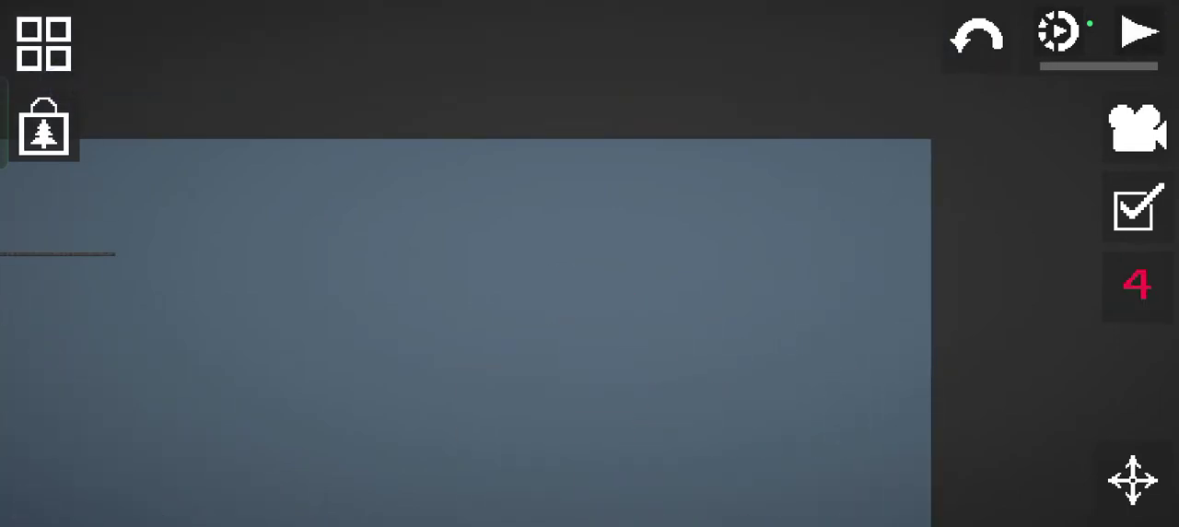
left_click(43, 42)
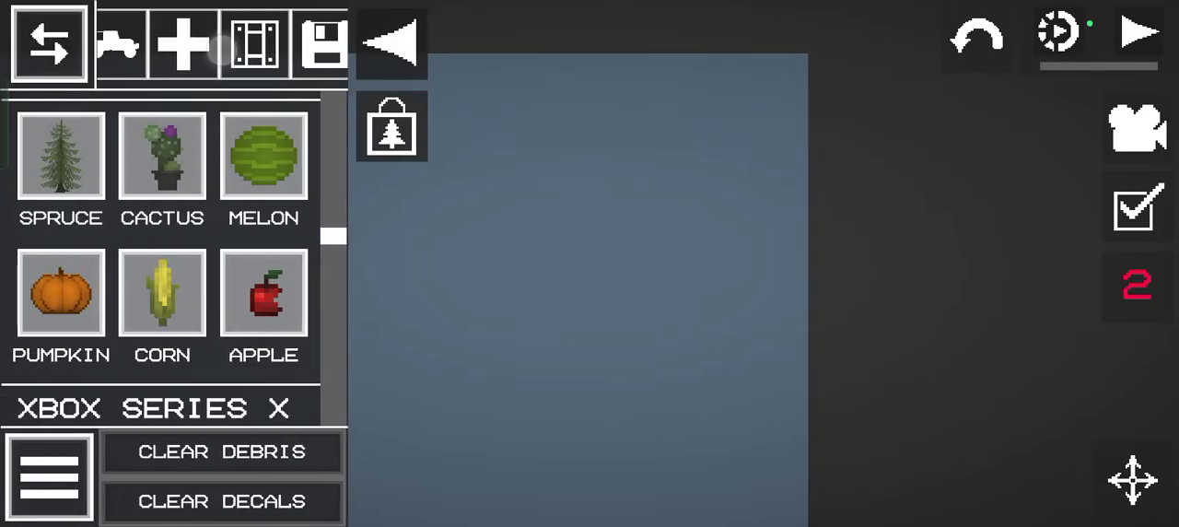
left_click(198, 42)
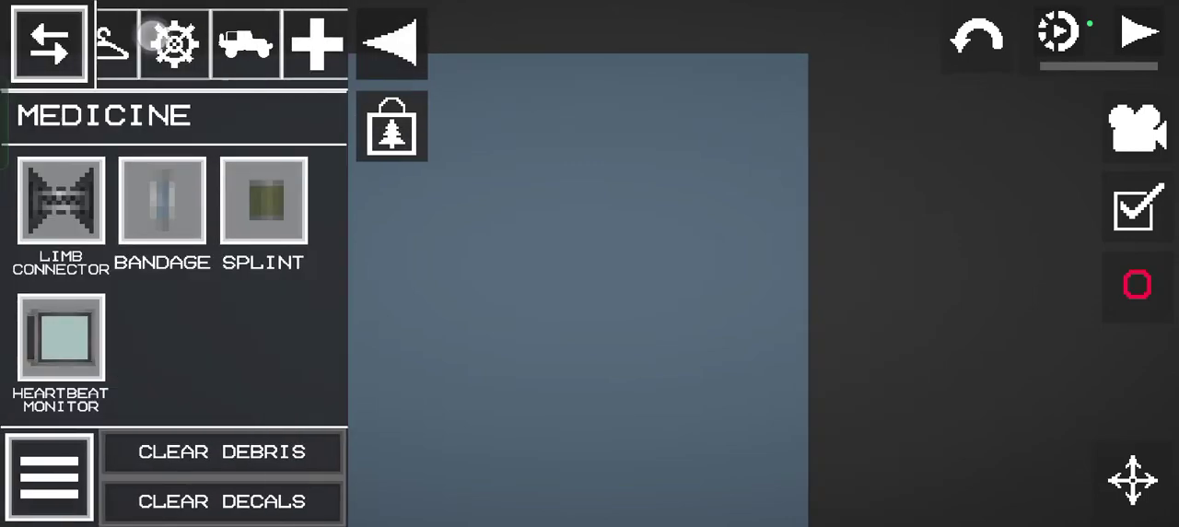
left_click(172, 43)
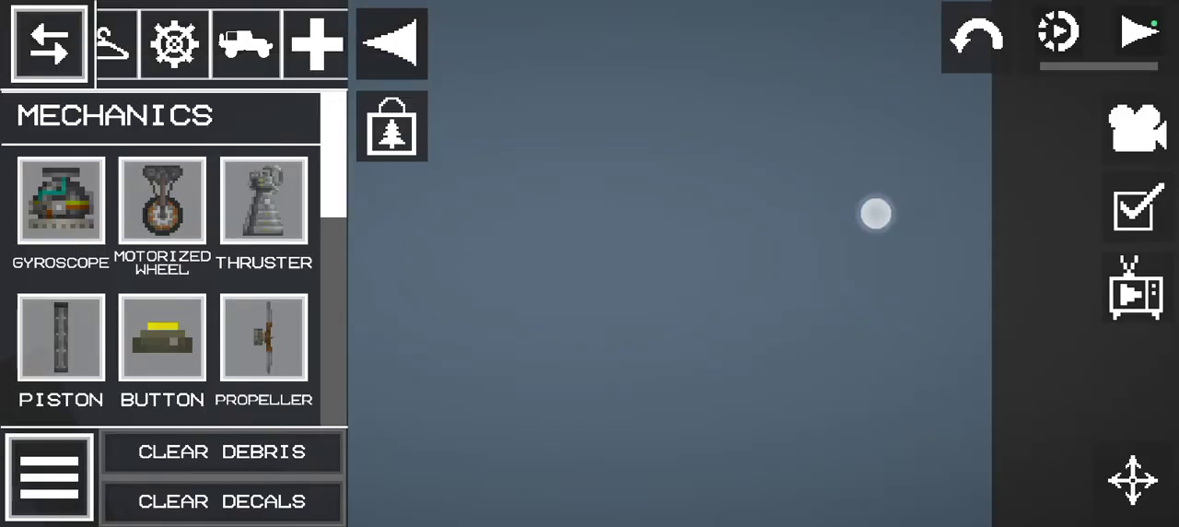
scroll(876, 213, "down", 3)
left_click_drag(332, 184, 354, 399)
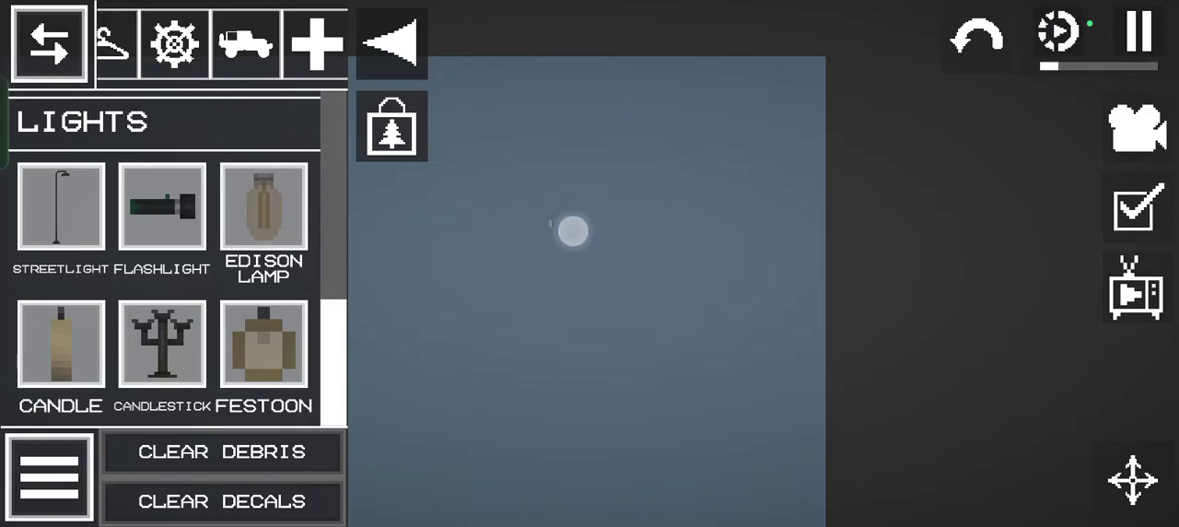
Recolour the small light object bright yellow with Change Color.
left_click_drag(572, 230, 1020, 196)
left_click(715, 255)
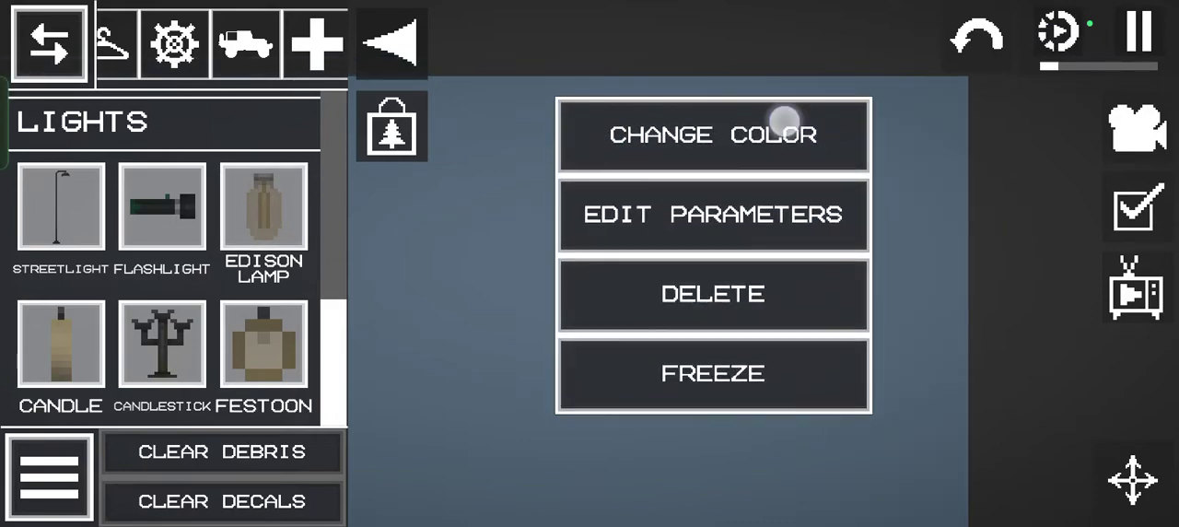
left_click(783, 125)
left_click_drag(521, 66, 474, 125)
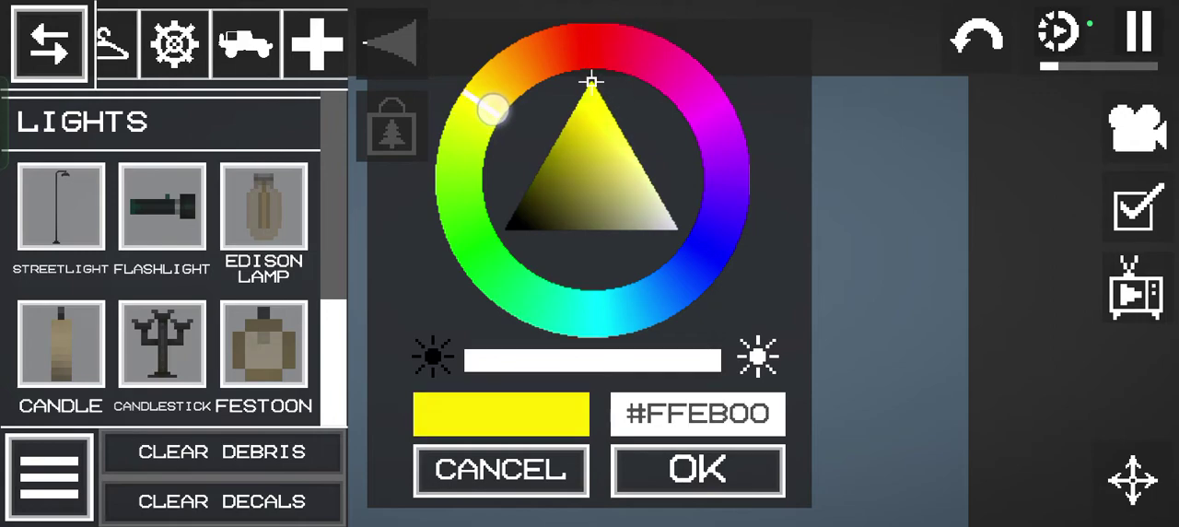
left_click(697, 469)
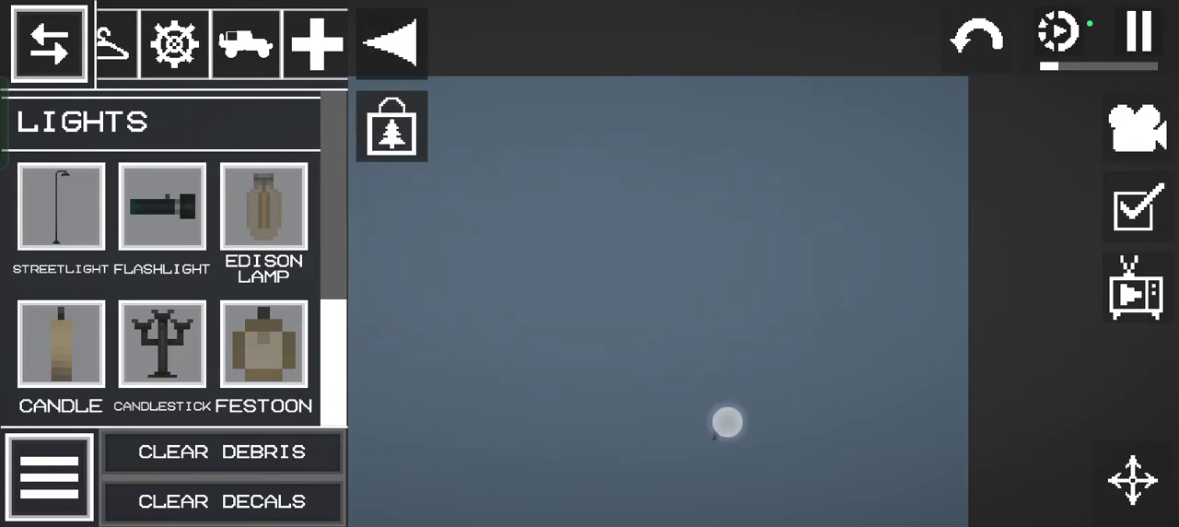
scroll(789, 319, "down", 3)
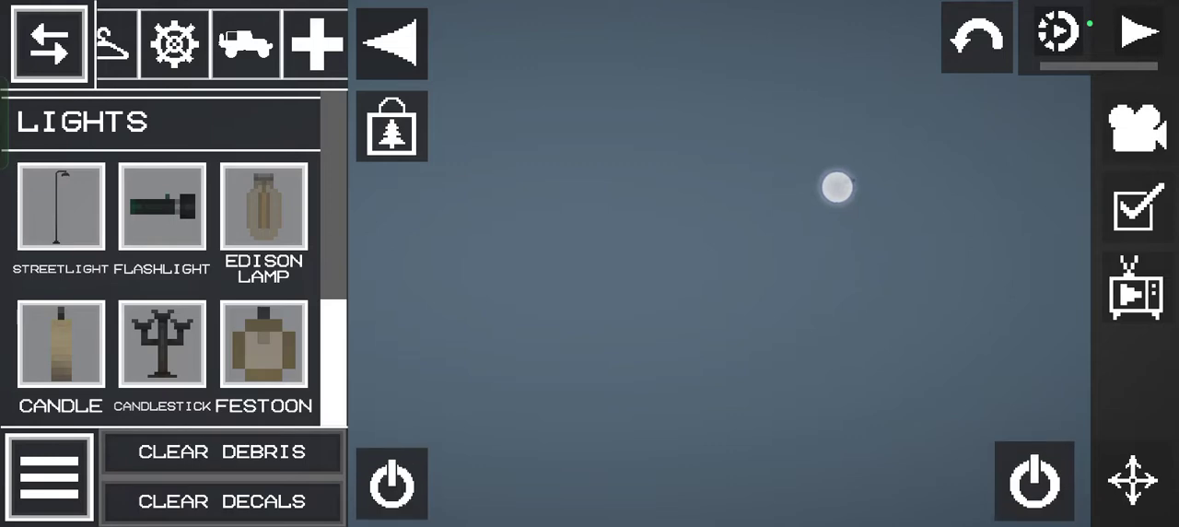
Lift the flashlight toward the upper middle and open its options.
left_click_drag(859, 272, 751, 155)
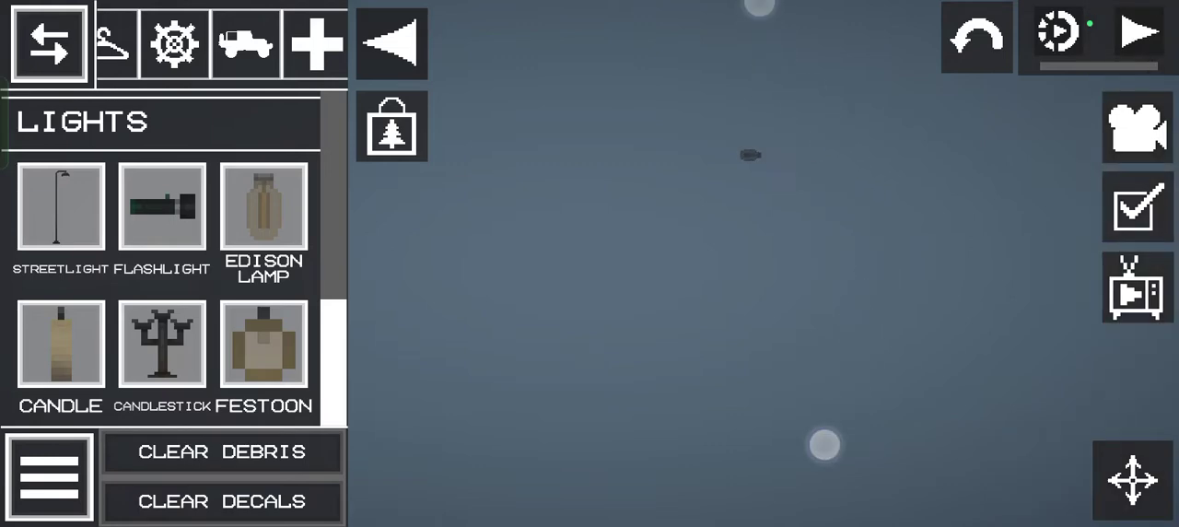
left_click(736, 166)
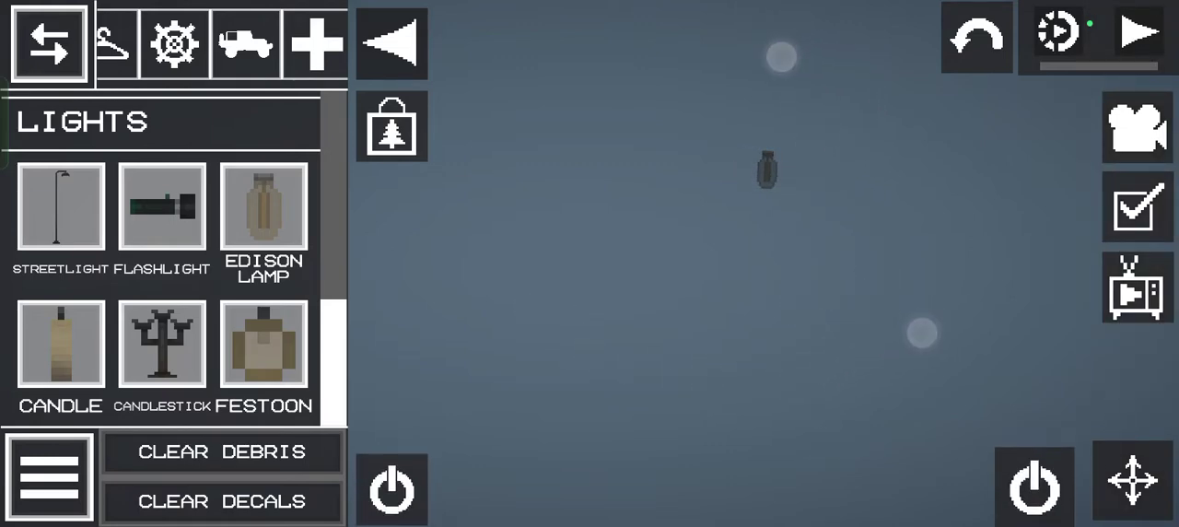
right_click(767, 170)
scroll(778, 175, "down", 5)
scroll(778, 175, "down", 3)
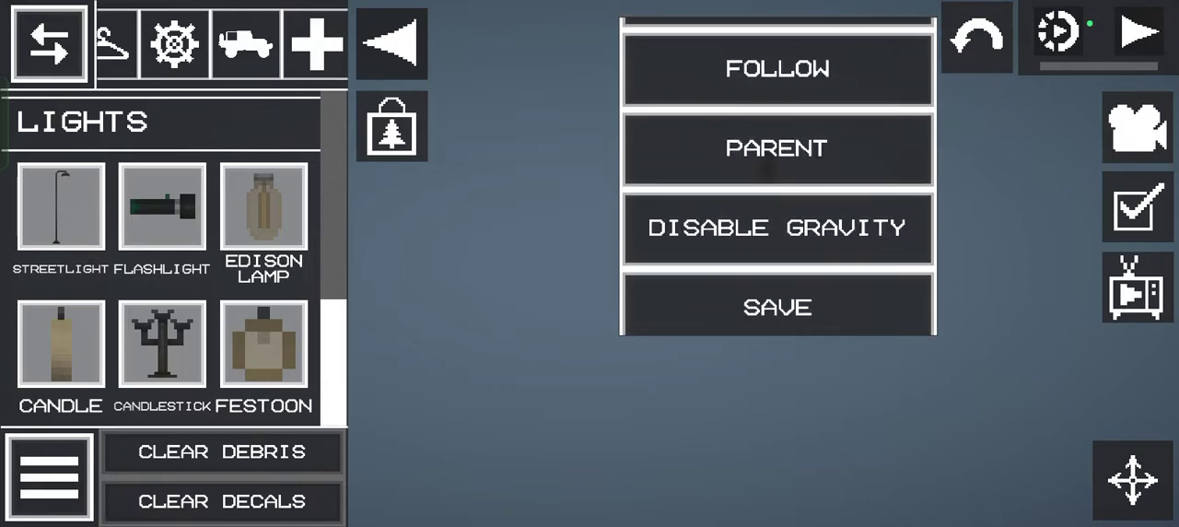
scroll(778, 175, "down", 4)
Scale the Edison lamp wider and taller with the resize gizmo handles.
left_click(778, 133)
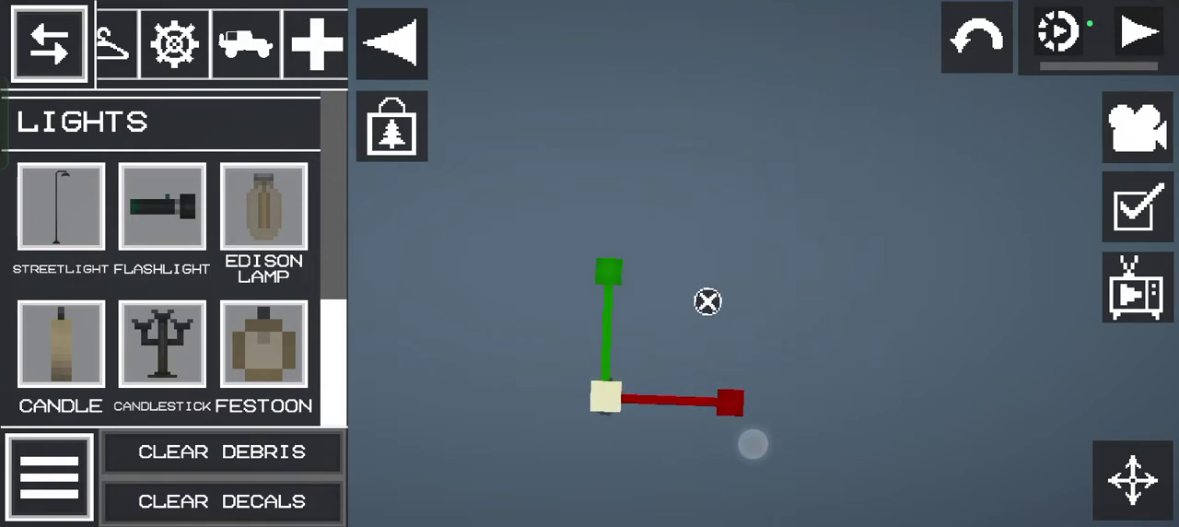
left_click_drag(754, 446, 951, 365)
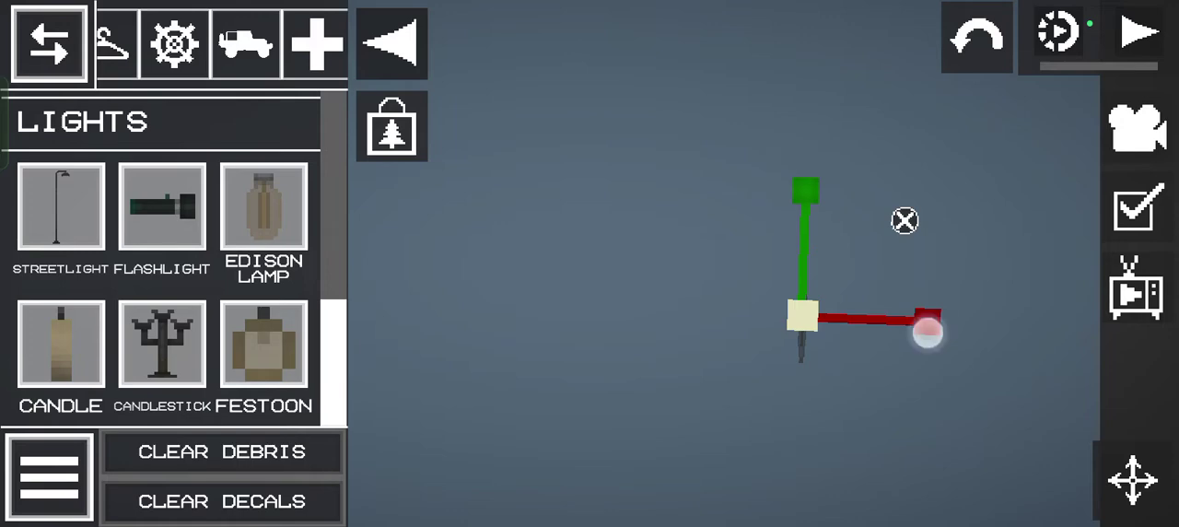
left_click_drag(927, 322, 1026, 325)
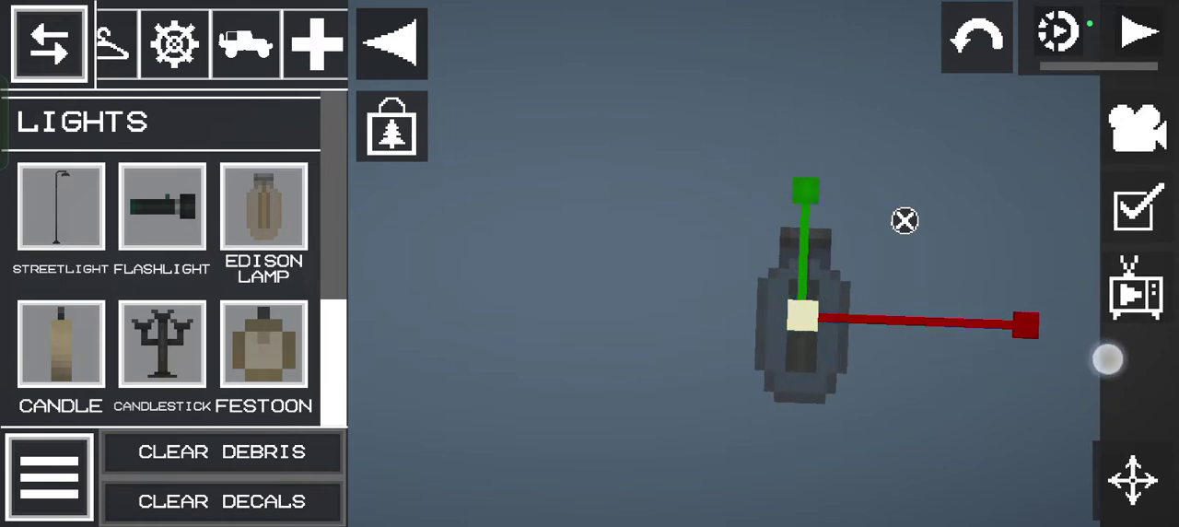
left_click_drag(927, 322, 1013, 332)
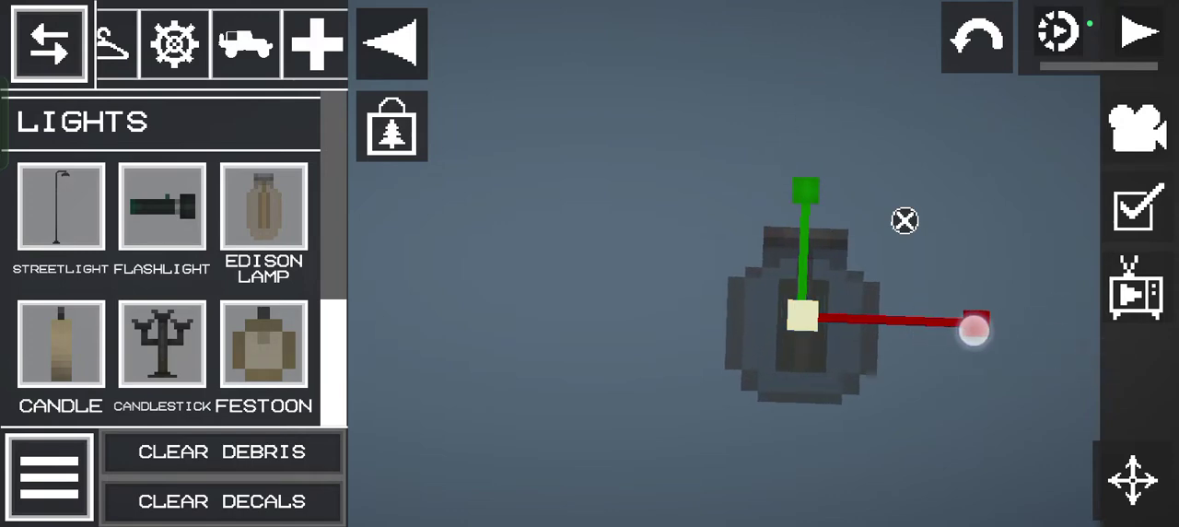
left_click_drag(805, 189, 818, 136)
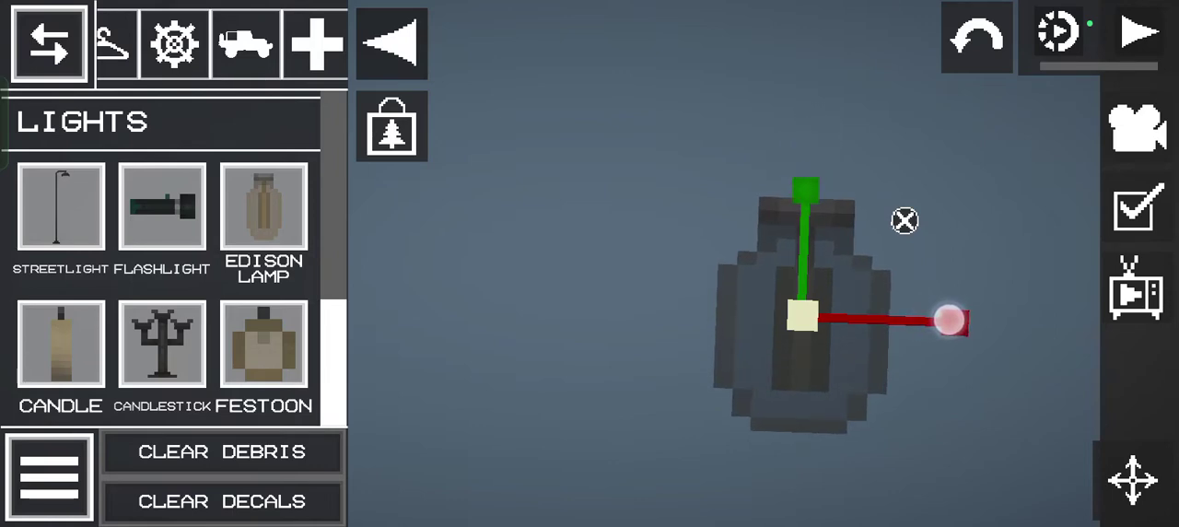
Switch the lamp on, raise it toward the top, and slow the simulation.
left_click(806, 314)
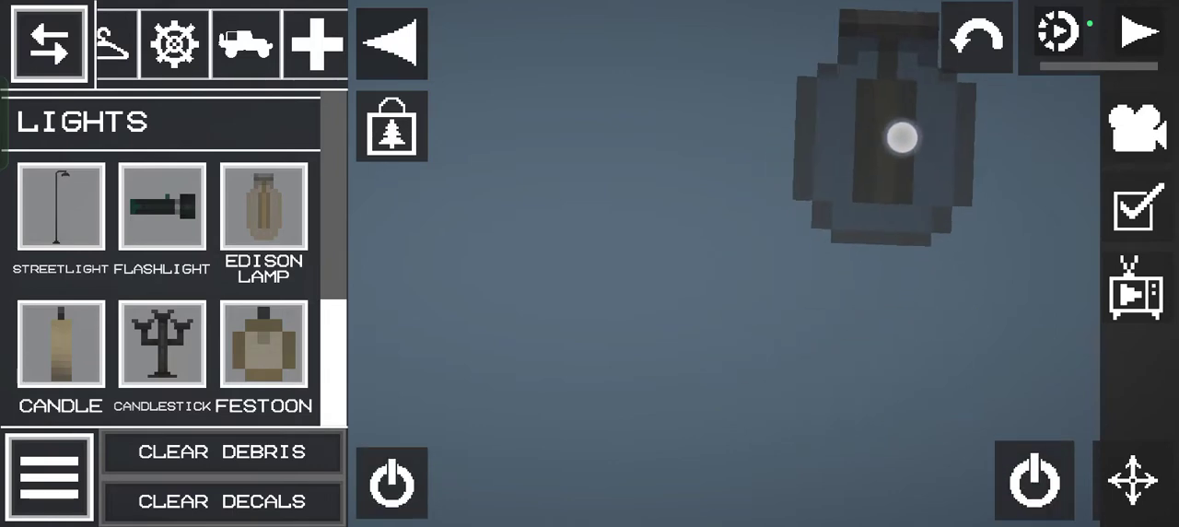
left_click(903, 120)
left_click_drag(718, 369, 636, 460)
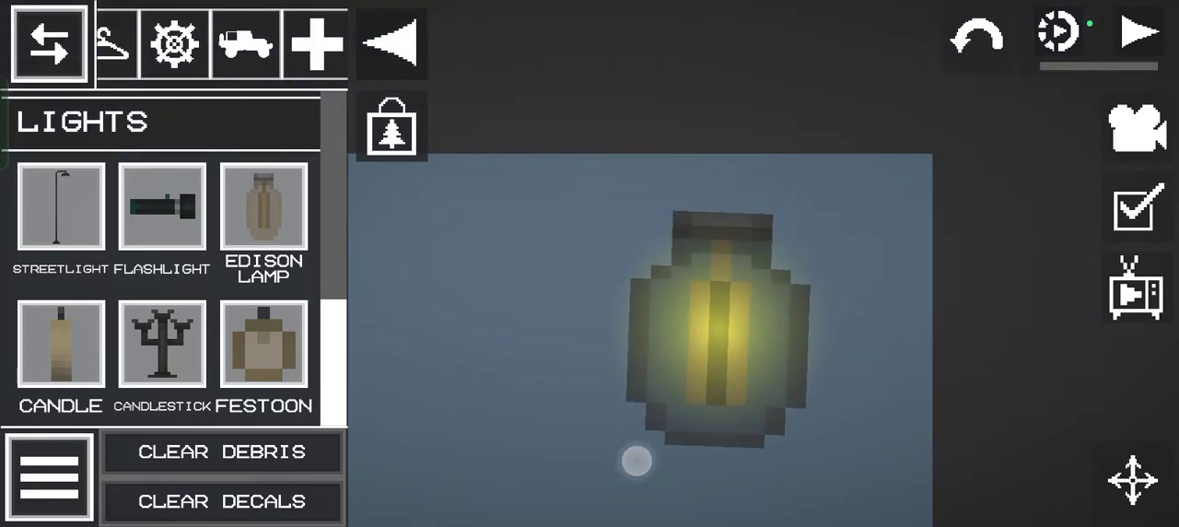
left_click_drag(741, 384, 829, 277)
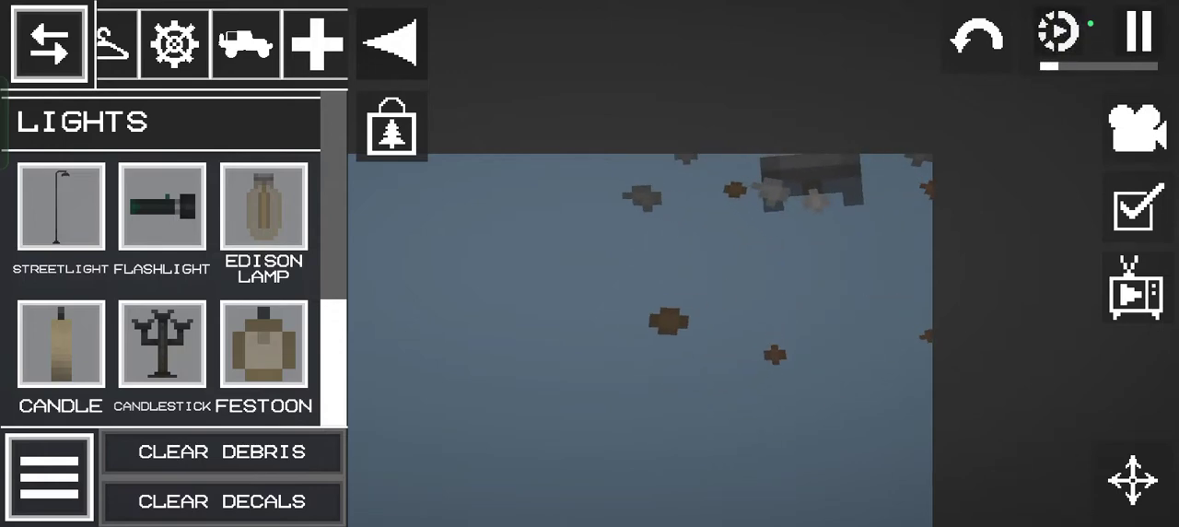
scroll(764, 212, "up", 5)
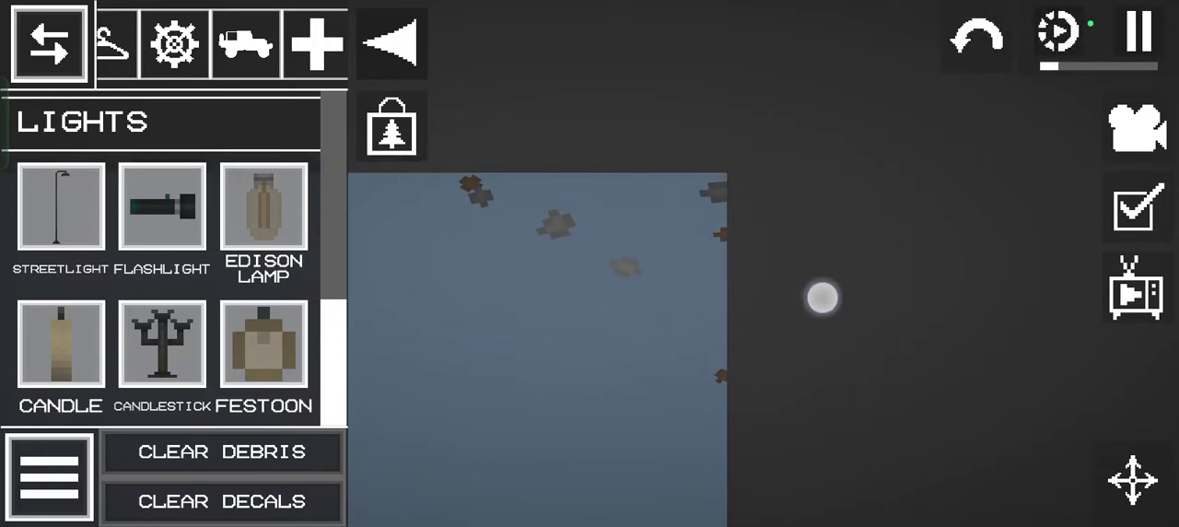
left_click_drag(828, 295, 755, 212)
scroll(760, 209, "up", 1)
left_click(1057, 37)
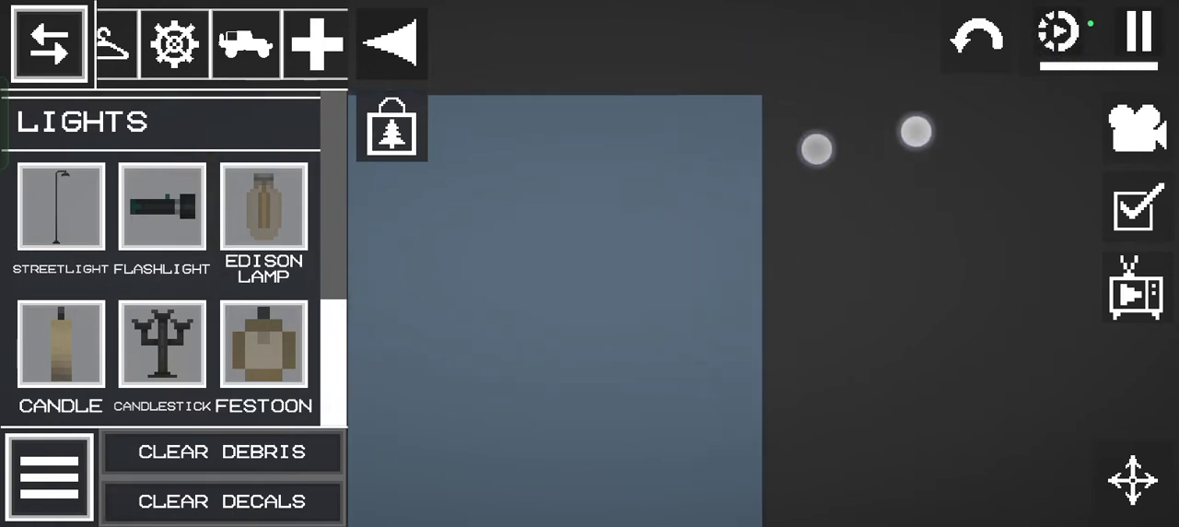
scroll(856, 129, "up", 5)
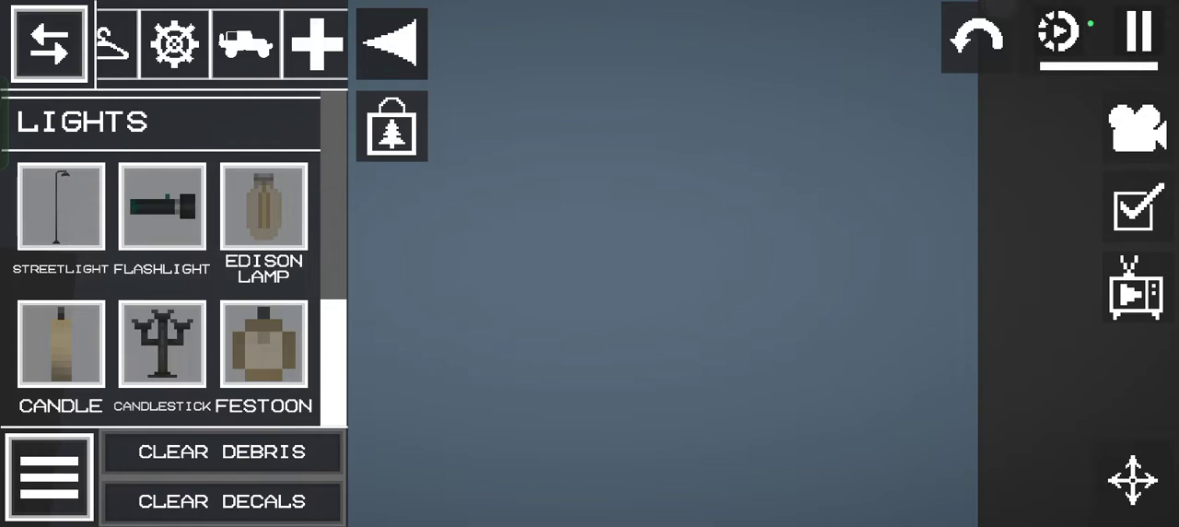
scroll(902, 73, "down", 5)
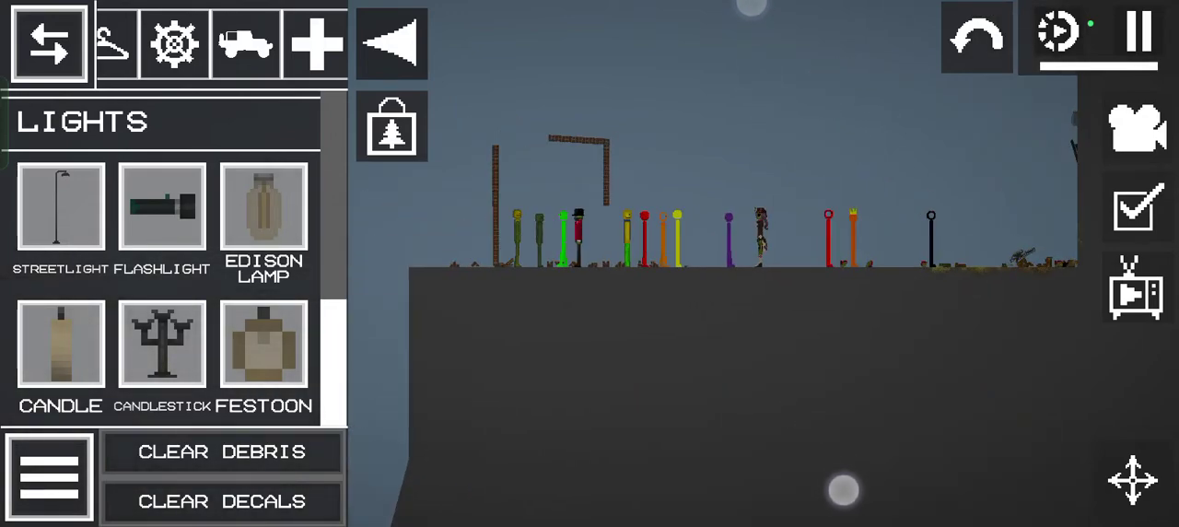
scroll(764, 240, "up", 8)
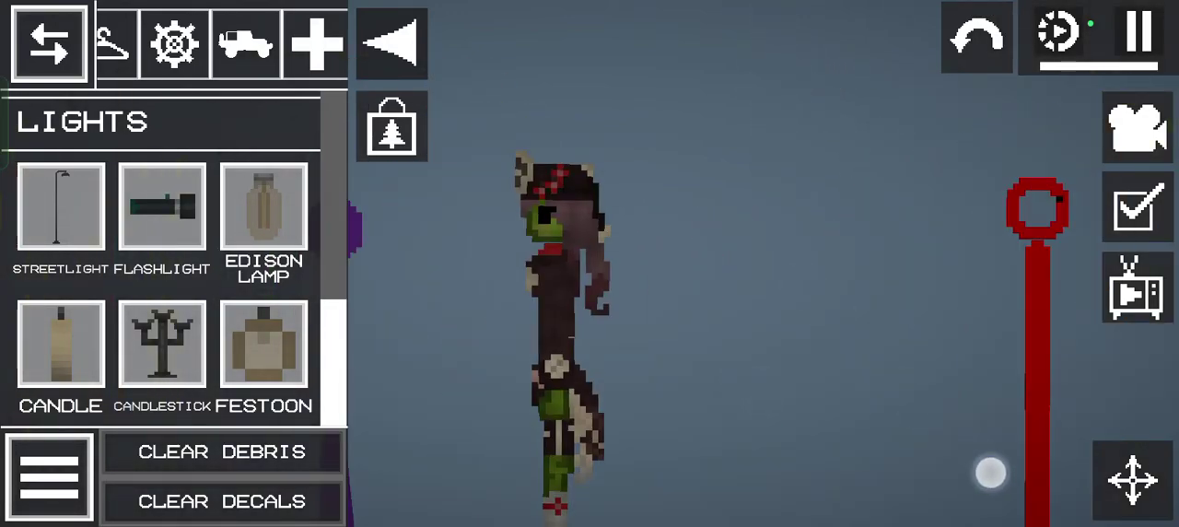
Pan and zoom to the purple stickman and zombie girl; catalogue shows Firearms.
left_click_drag(764, 391, 958, 225)
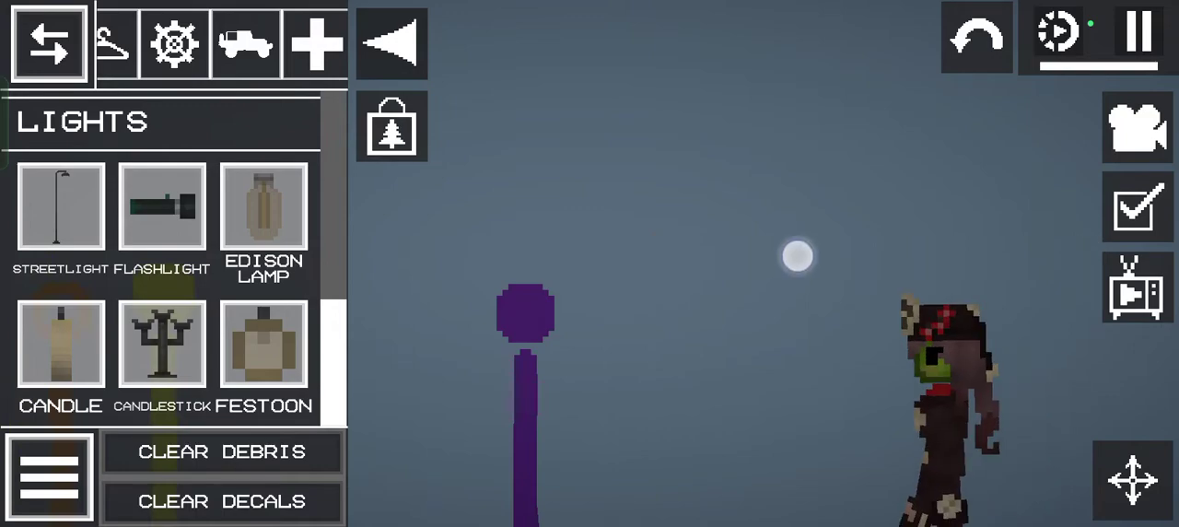
left_click_drag(792, 258, 700, 157)
scroll(700, 276, "up", 4)
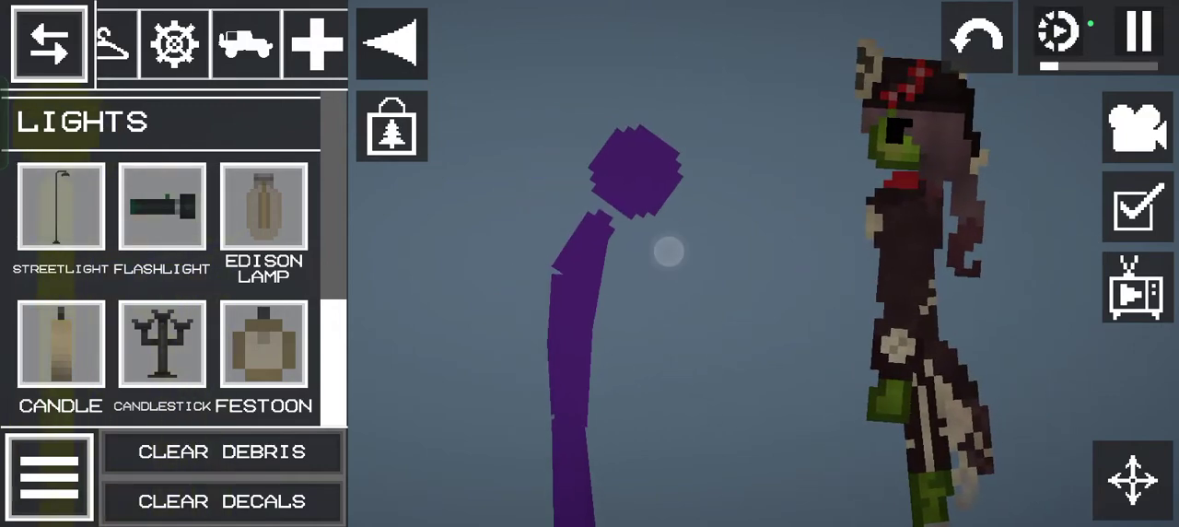
scroll(892, 136, "up", 4)
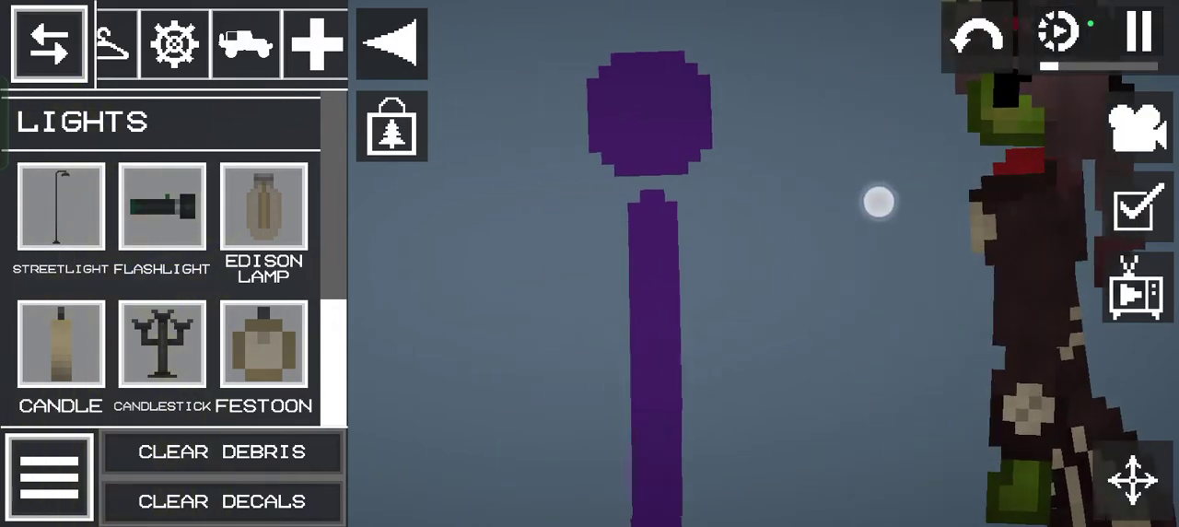
left_click_drag(892, 137, 865, 193)
left_click_drag(294, 46, 206, 62)
Switch to the clothing category and try a Business Suit on the purple stickman, then undo it.
left_click(218, 44)
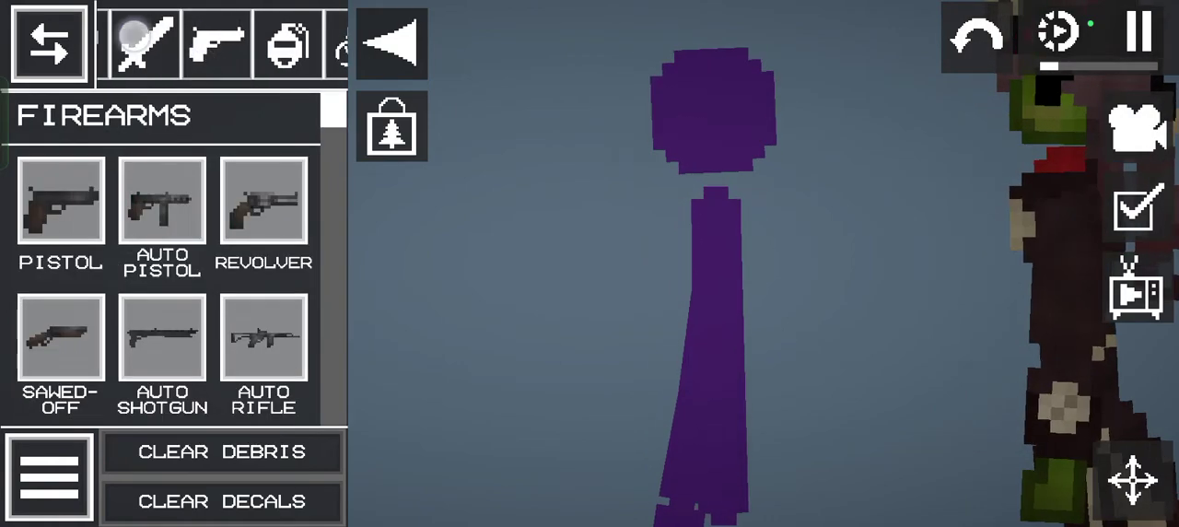
left_click_drag(295, 44, 138, 44)
left_click(103, 44)
scroll(165, 276, "down", 6)
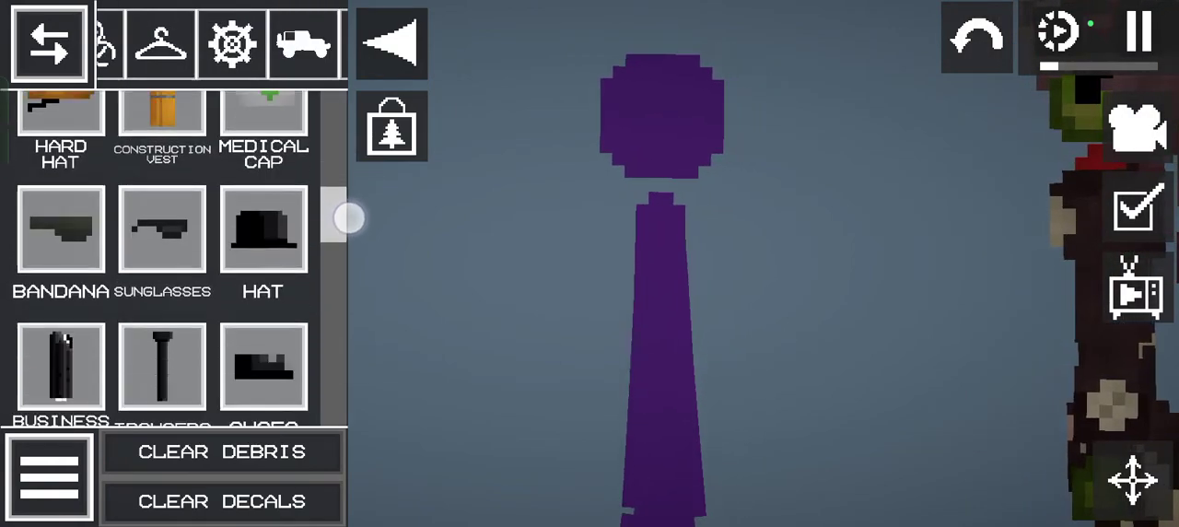
scroll(165, 276, "down", 4)
scroll(166, 276, "up", 2)
mouse_move(60, 119)
left_mouse_down()
mouse_move(513, 276)
mouse_move(608, 276)
left_mouse_up()
left_click_drag(829, 276, 737, 184)
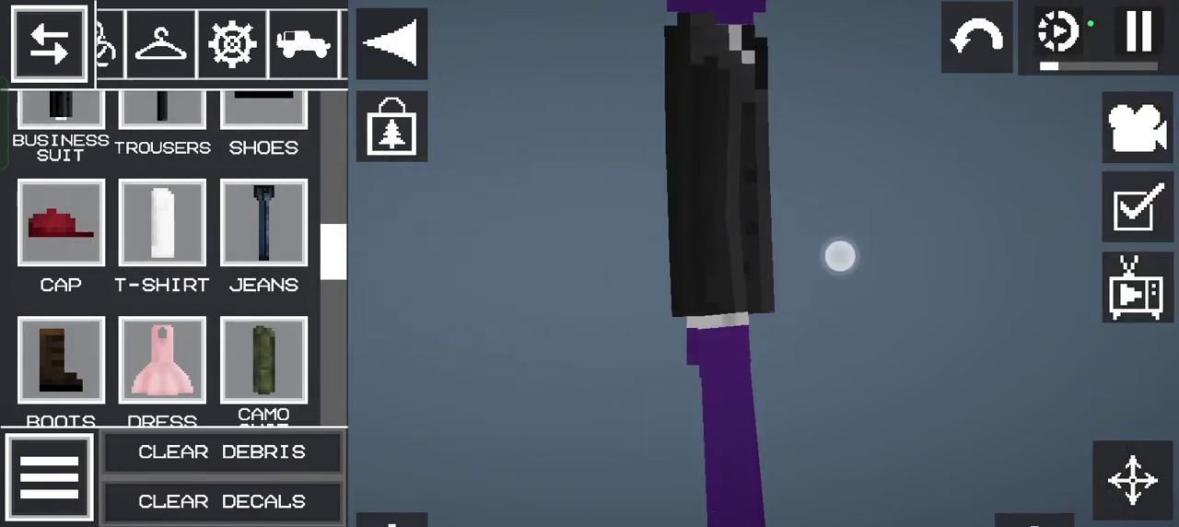
left_click(978, 37)
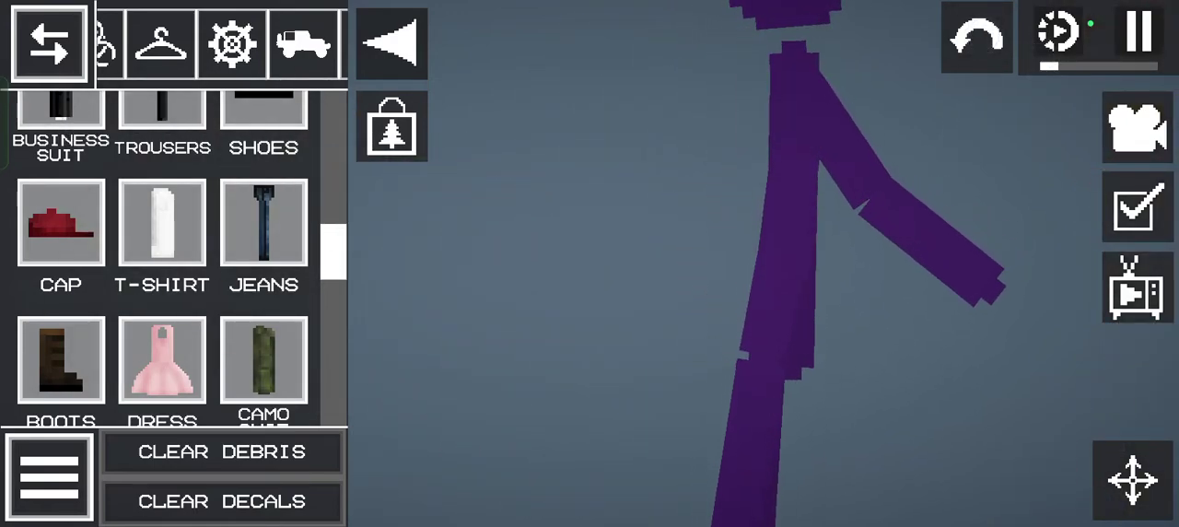
left_click_drag(641, 269, 548, 411)
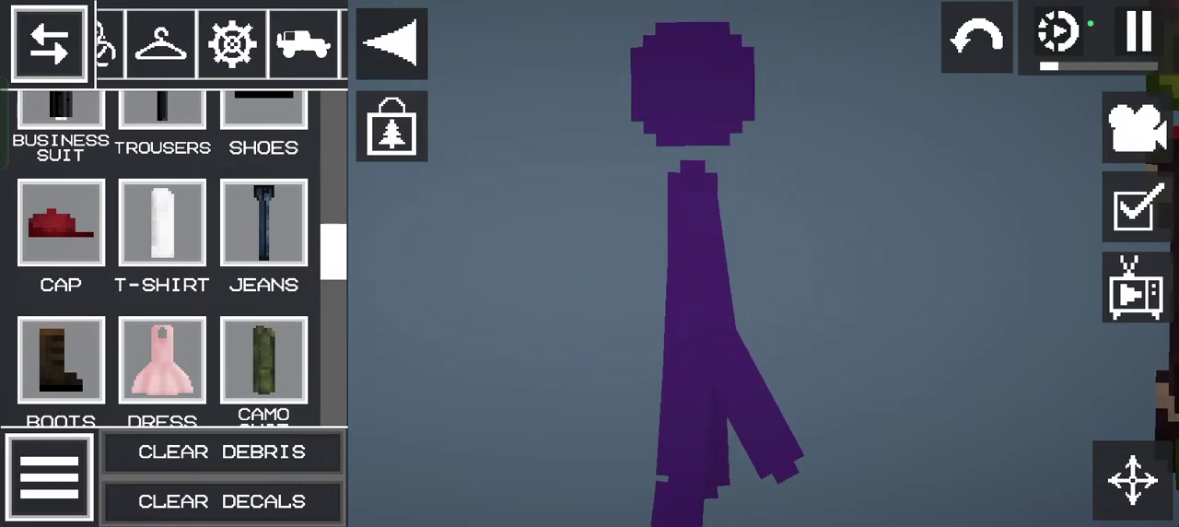
left_click_drag(810, 276, 700, 257)
mouse_move(333, 256)
left_mouse_down()
mouse_move(346, 239)
mouse_move(333, 267)
left_mouse_up()
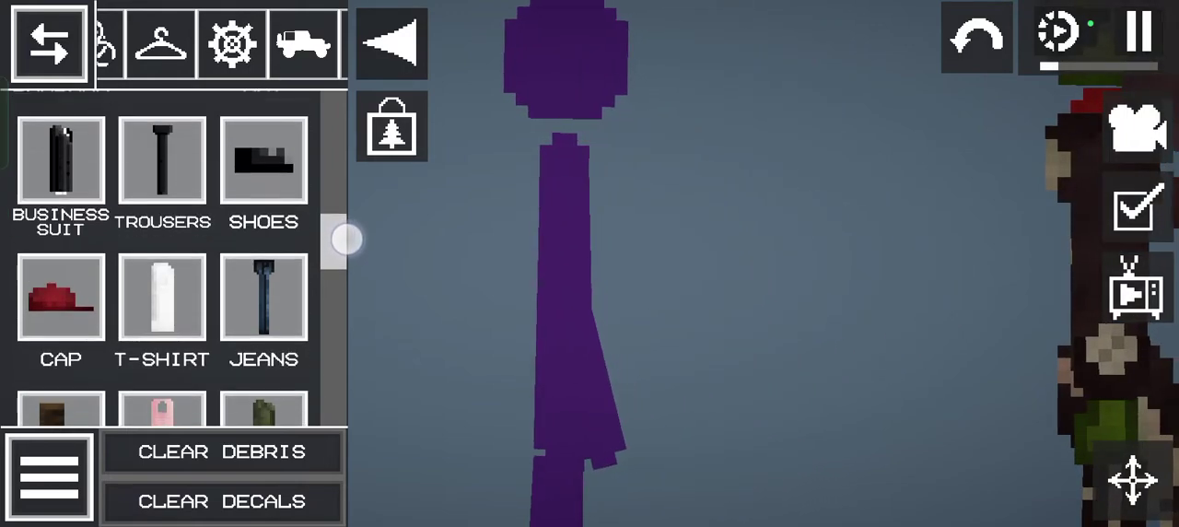
Try the Dress on the purple stickman, then undo it.
left_click(477, 230)
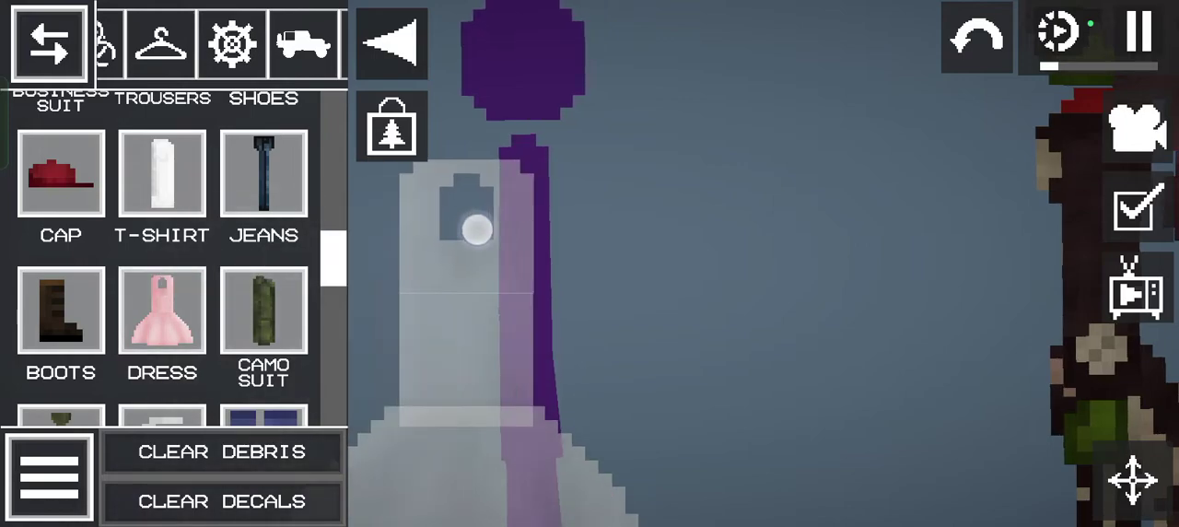
left_click_drag(875, 230, 835, 244)
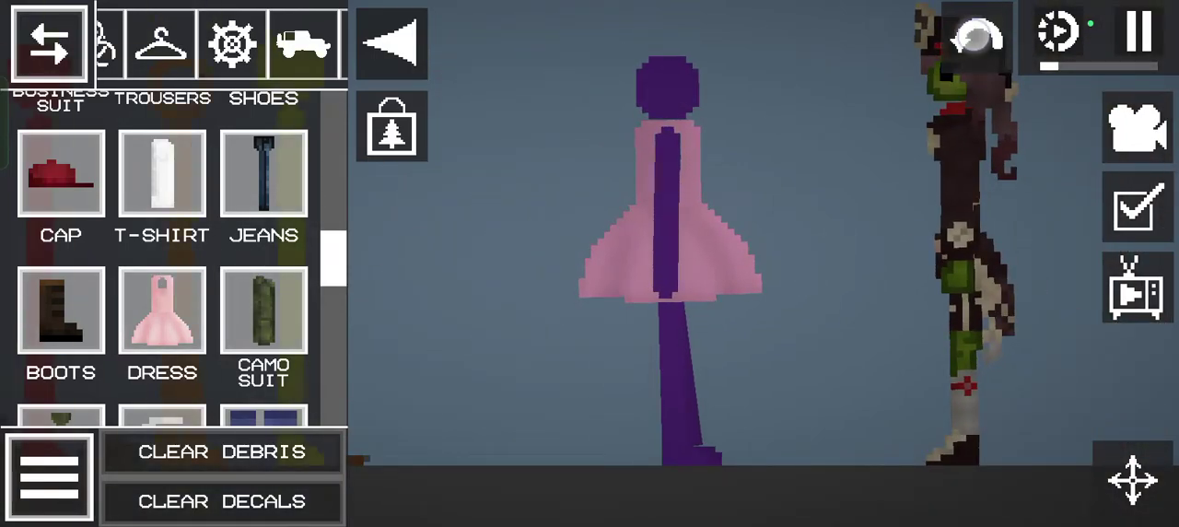
left_click(976, 37)
Place a loose pink dress between the yellow and purple stickmen.
left_click_drag(645, 277, 783, 276)
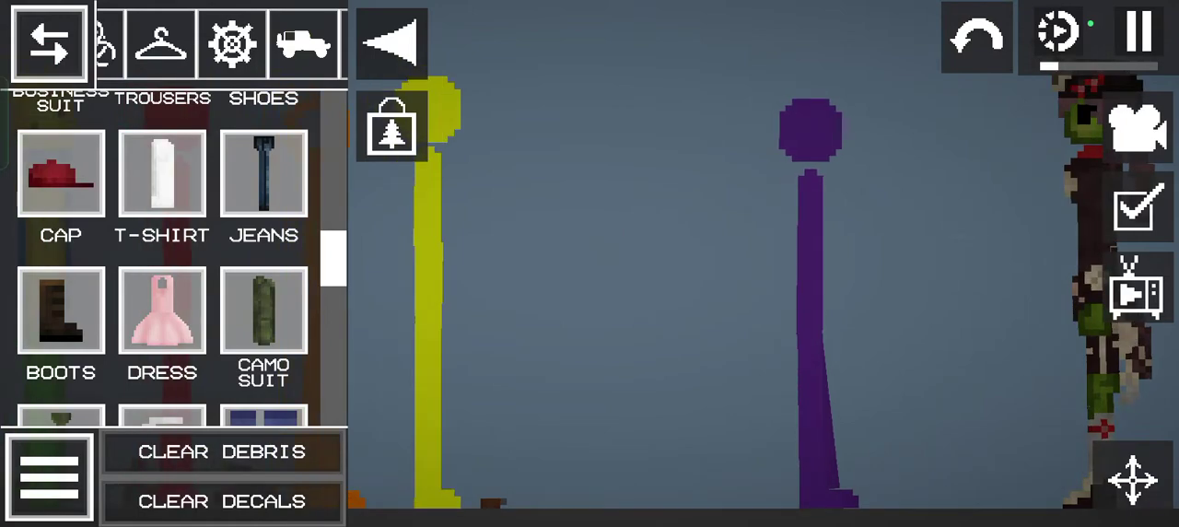
left_click(162, 308)
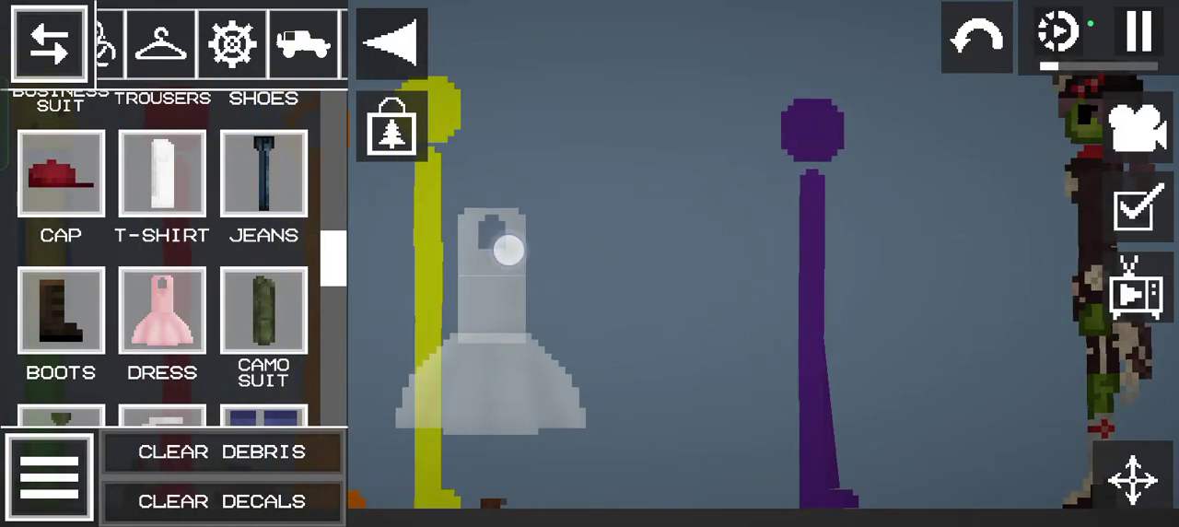
left_click_drag(497, 249, 667, 258)
Recolour the dress violet #7D00FF and put it on the purple stickman.
right_click(662, 263)
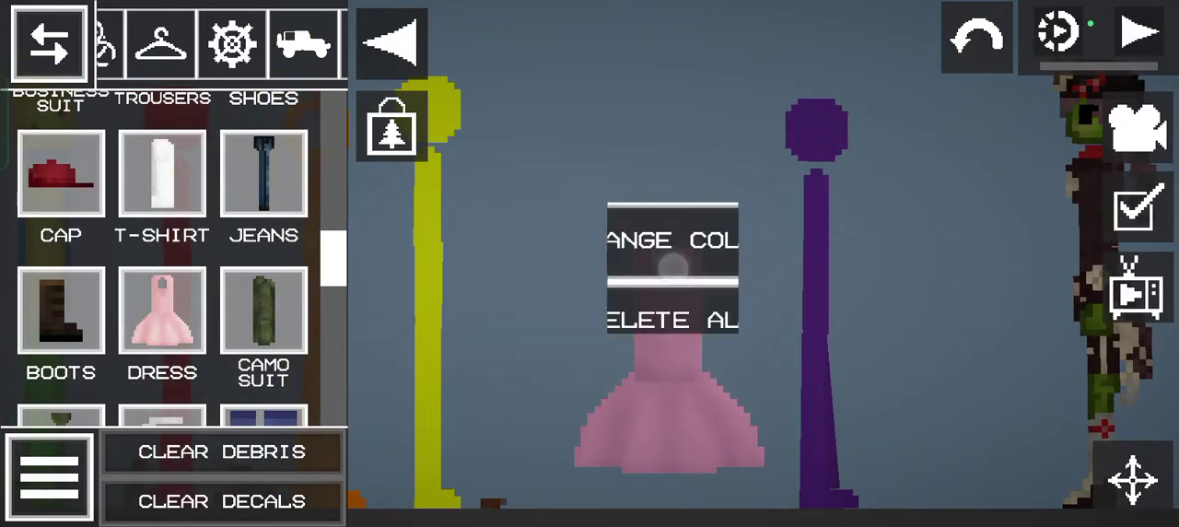
left_click(672, 151)
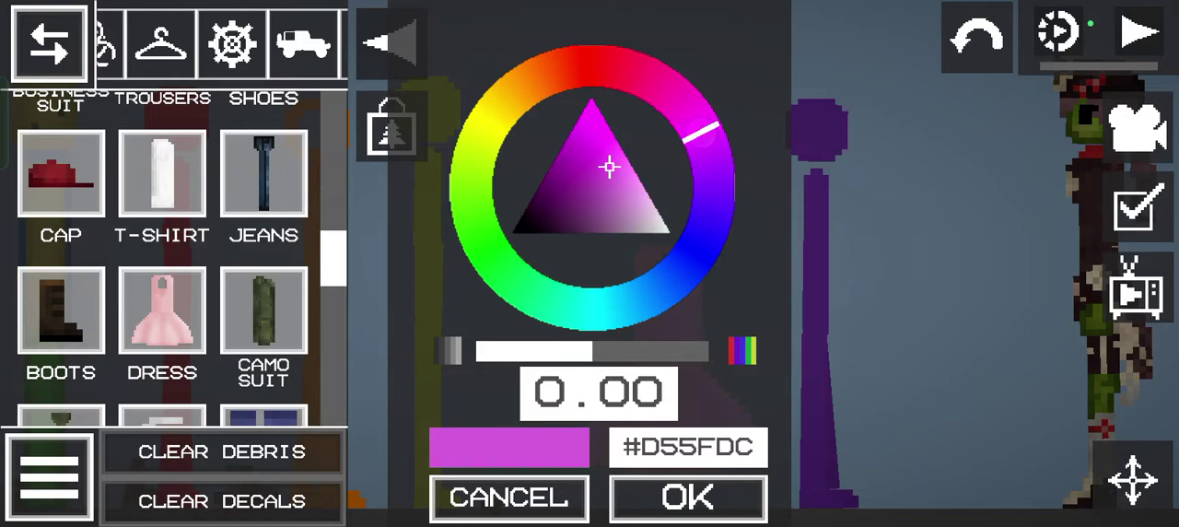
left_click_drag(707, 130, 746, 182)
left_click(594, 92)
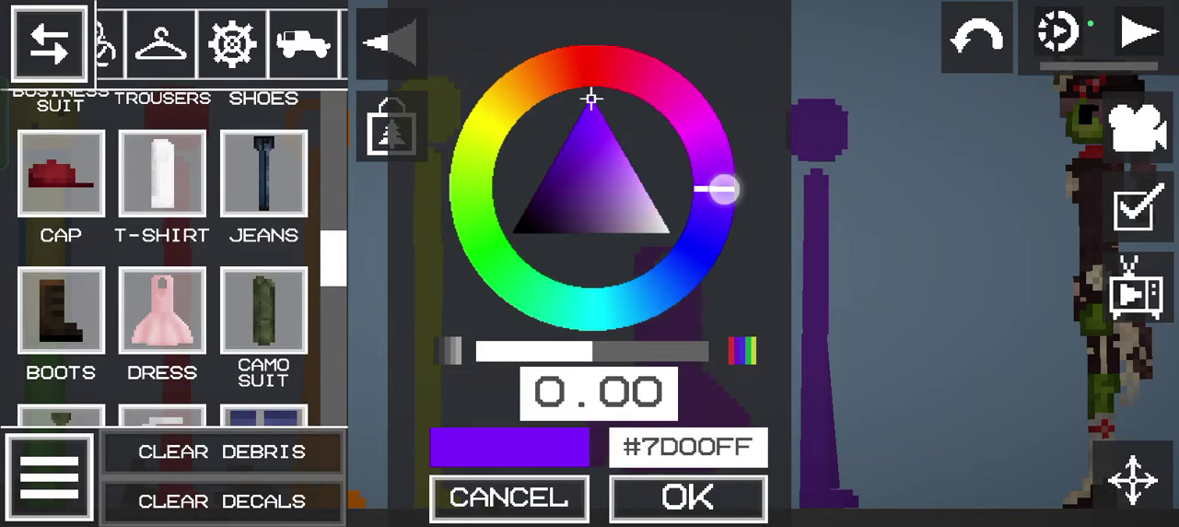
left_click(687, 498)
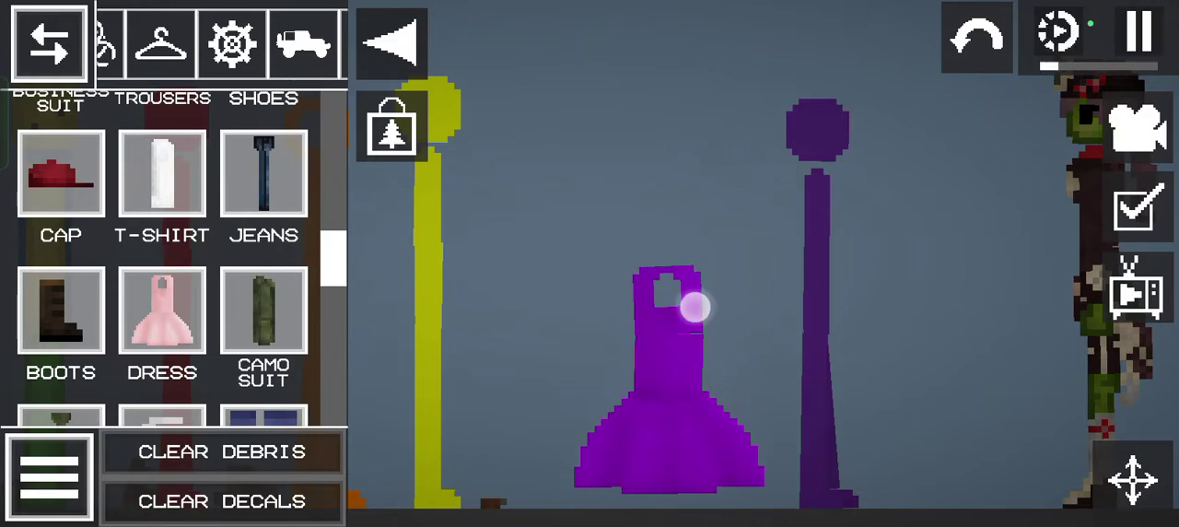
left_click_drag(695, 307, 815, 240)
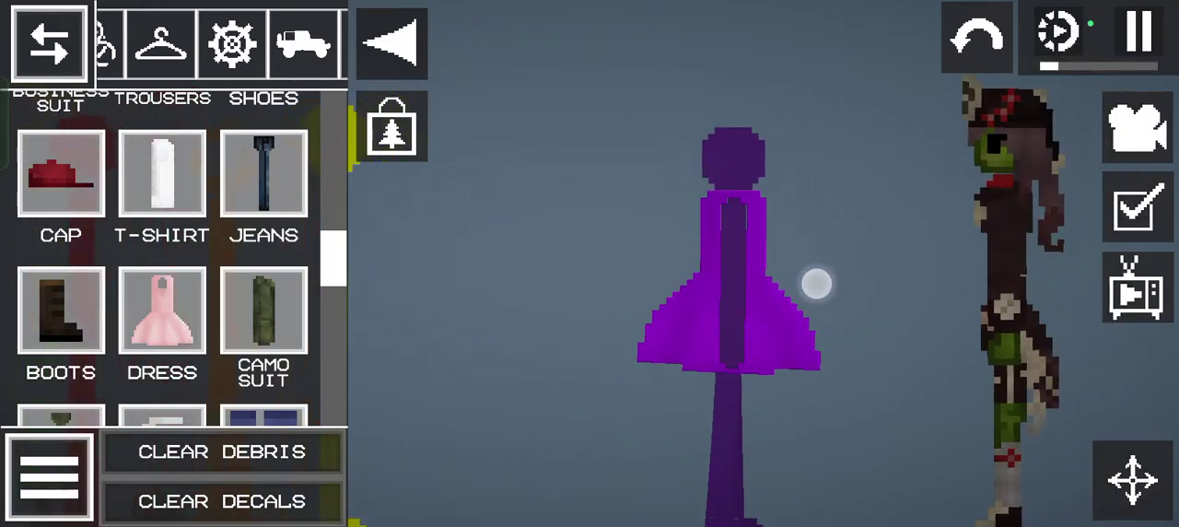
scroll(817, 284, "up", 5)
Pull the stickman's arm out, centre the purple stickman, and swing a yellow one into it.
mouse_move(690, 469)
left_mouse_down()
mouse_move(755, 448)
mouse_move(589, 433)
mouse_move(664, 256)
mouse_move(681, 263)
mouse_move(644, 304)
mouse_move(598, 320)
left_mouse_up()
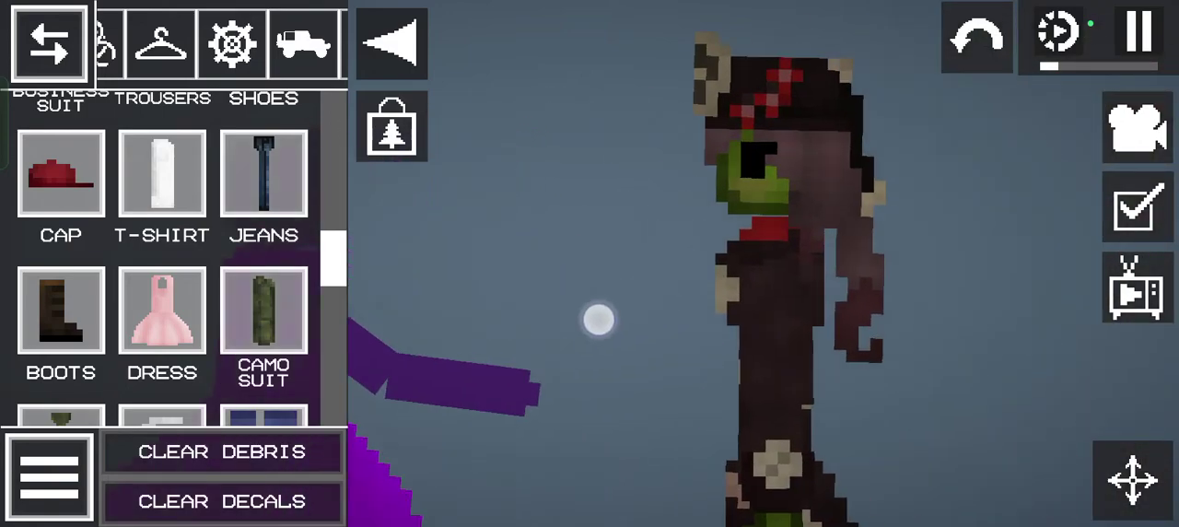
left_click(392, 42)
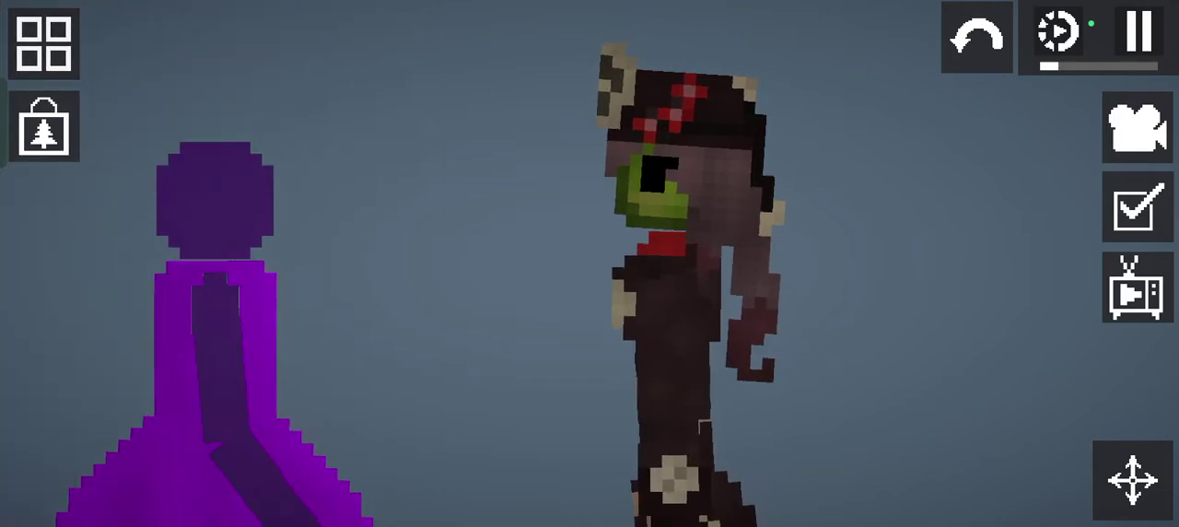
mouse_move(414, 323)
left_mouse_down()
mouse_move(645, 276)
mouse_move(599, 230)
left_mouse_up()
left_click_drag(461, 323, 553, 230)
left_click_drag(553, 322, 644, 230)
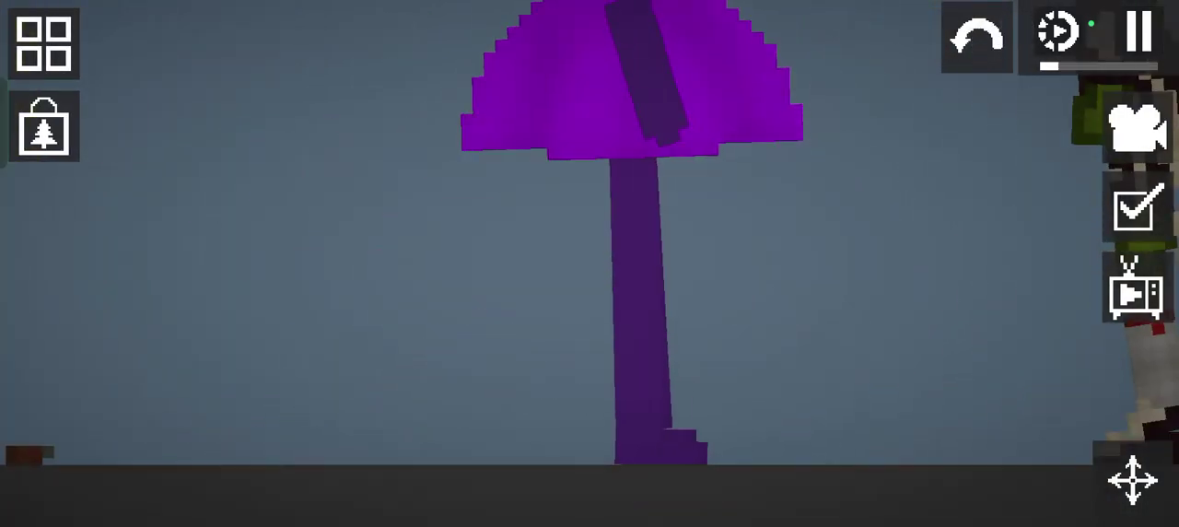
left_click(43, 42)
mouse_move(700, 386)
left_mouse_down()
mouse_move(432, 290)
mouse_move(138, 276)
left_mouse_up()
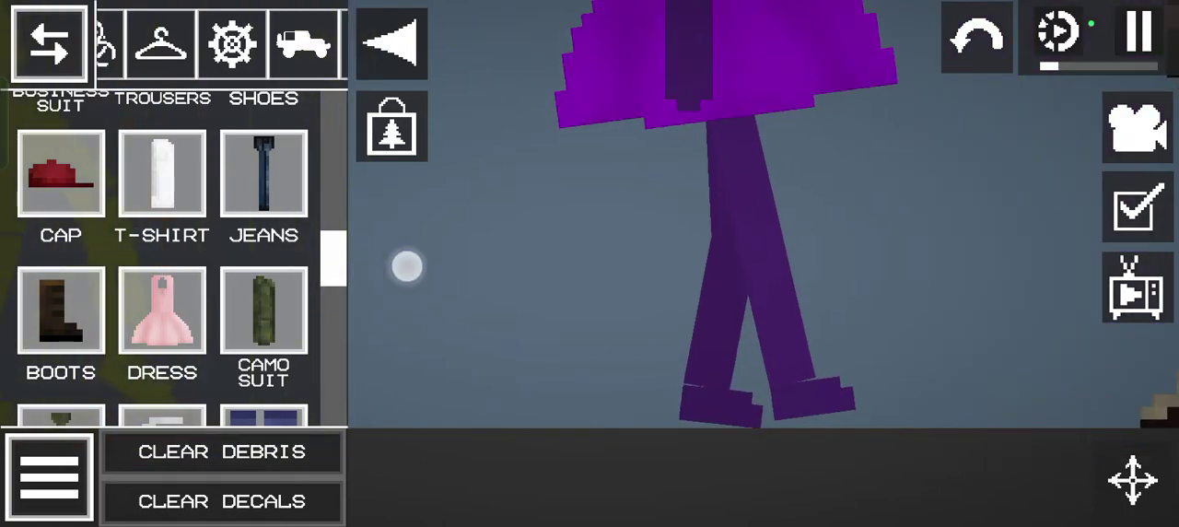
mouse_move(408, 264)
left_mouse_down()
mouse_move(692, 227)
mouse_move(737, 171)
mouse_move(722, 154)
left_mouse_up()
scroll(737, 185, "down", 3)
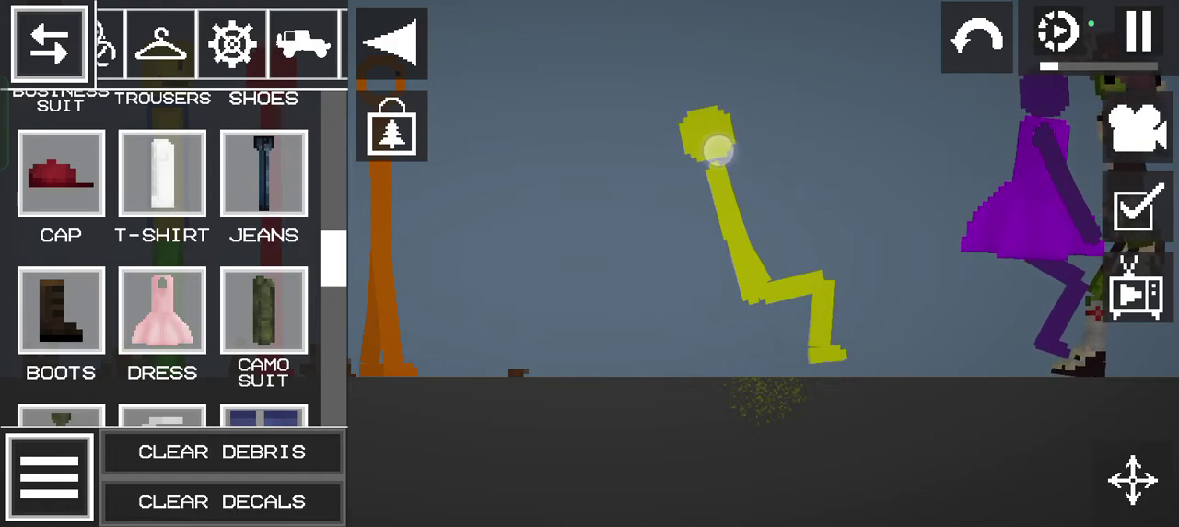
Pause and resume the game, then frame the purple-dressed stickman's head.
key("Escape")
left_click(590, 164)
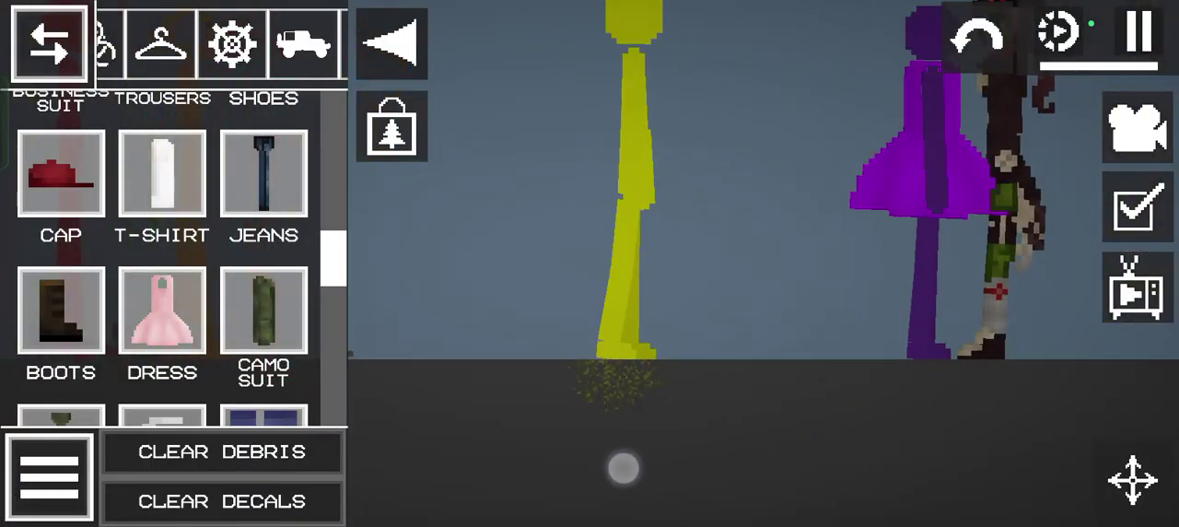
left_click_drag(783, 474, 589, 479)
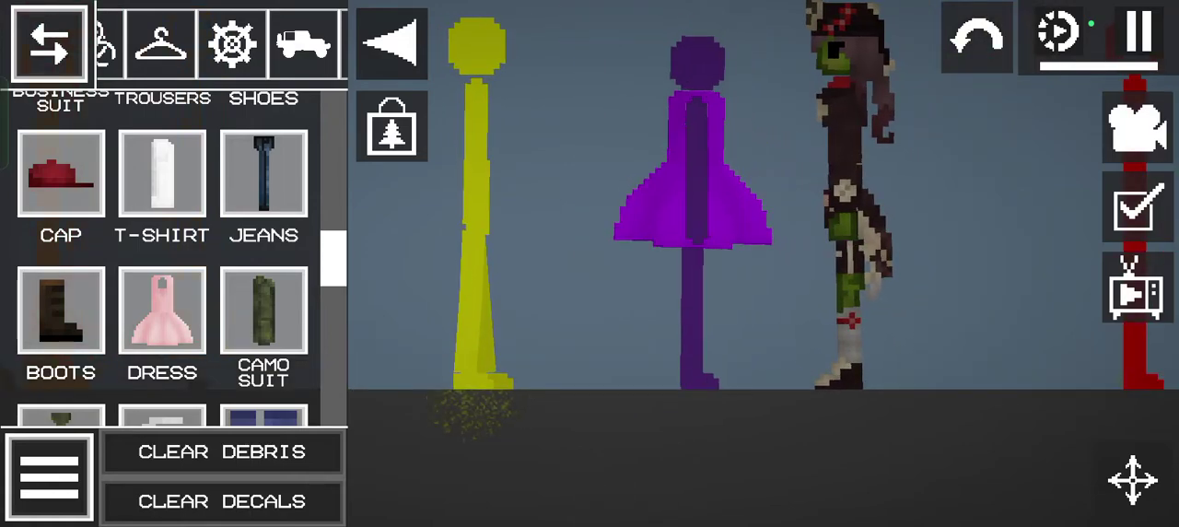
scroll(757, 62, "up", 5)
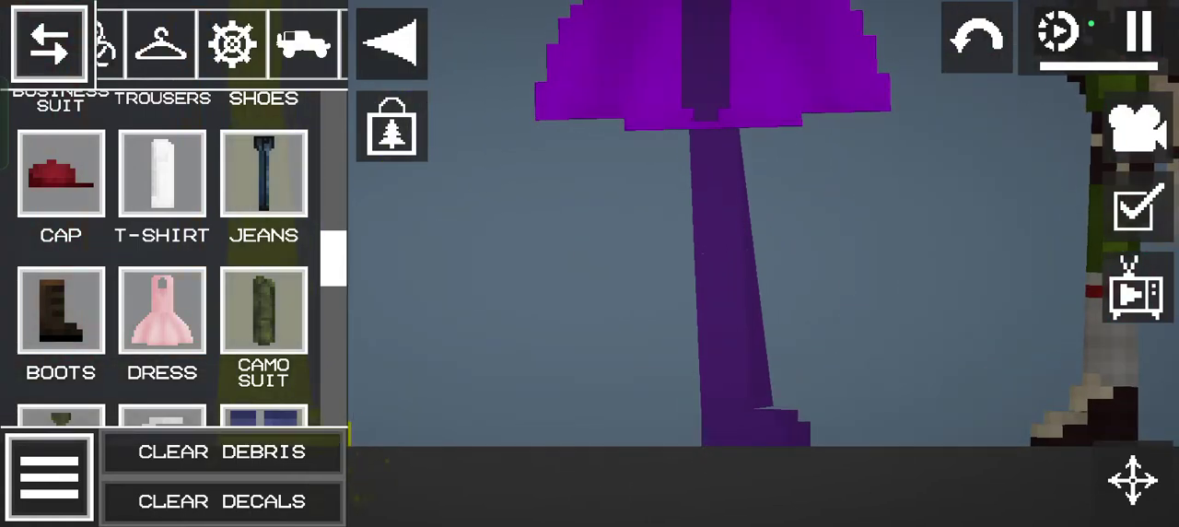
left_click_drag(719, 451, 810, 442)
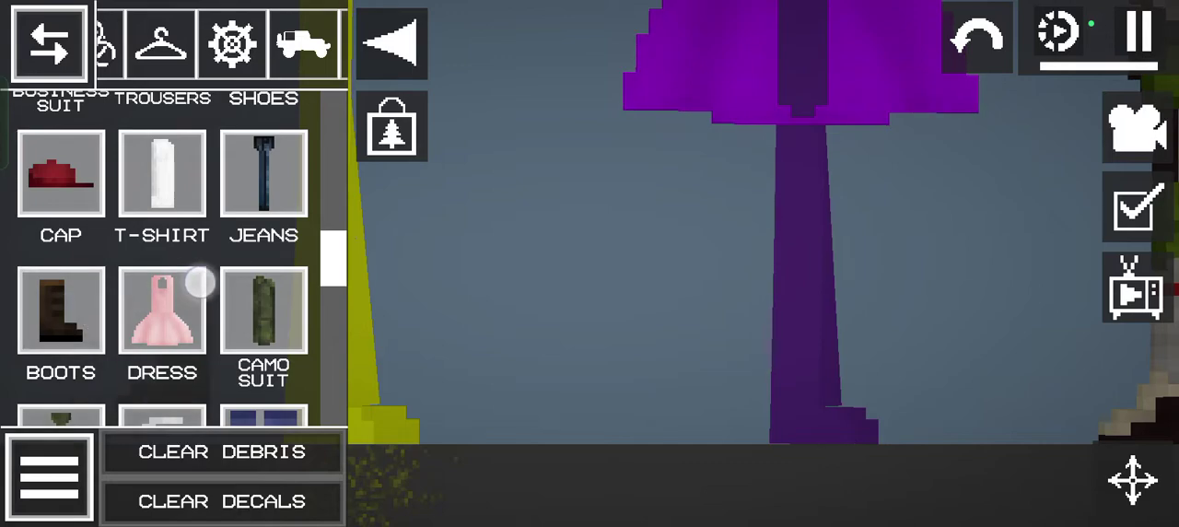
mouse_move(926, 245)
left_mouse_down()
mouse_move(755, 440)
mouse_move(810, 424)
left_mouse_up()
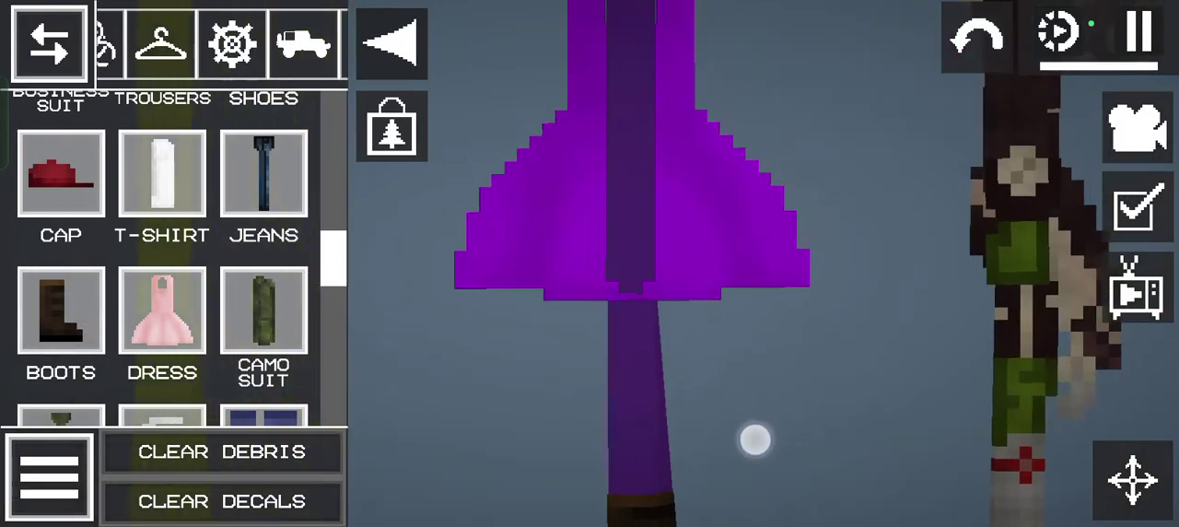
scroll(776, 272, "up", 3)
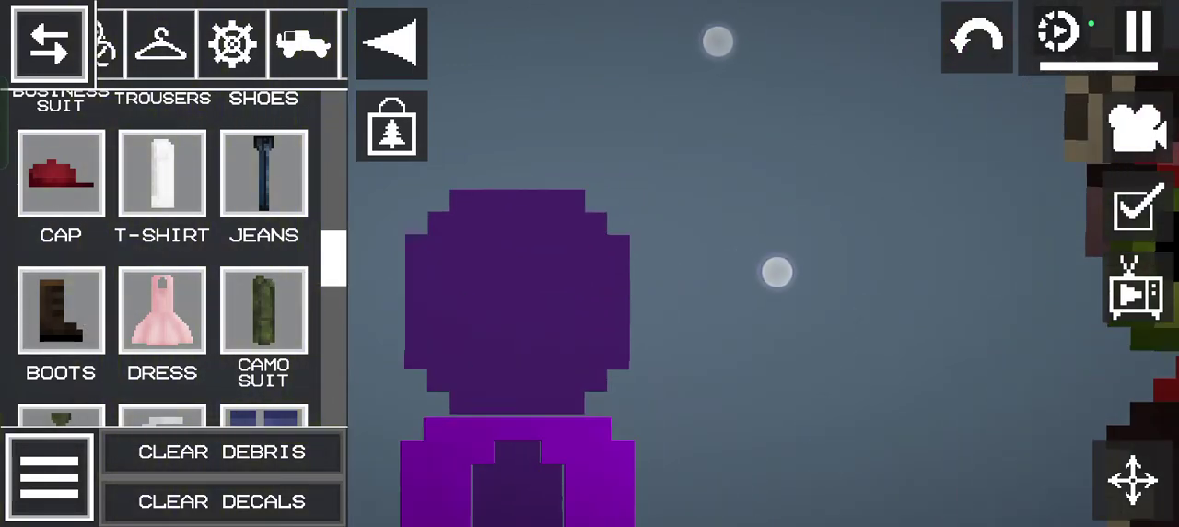
left_click_drag(341, 252, 341, 276)
left_click_drag(755, 212, 755, 290)
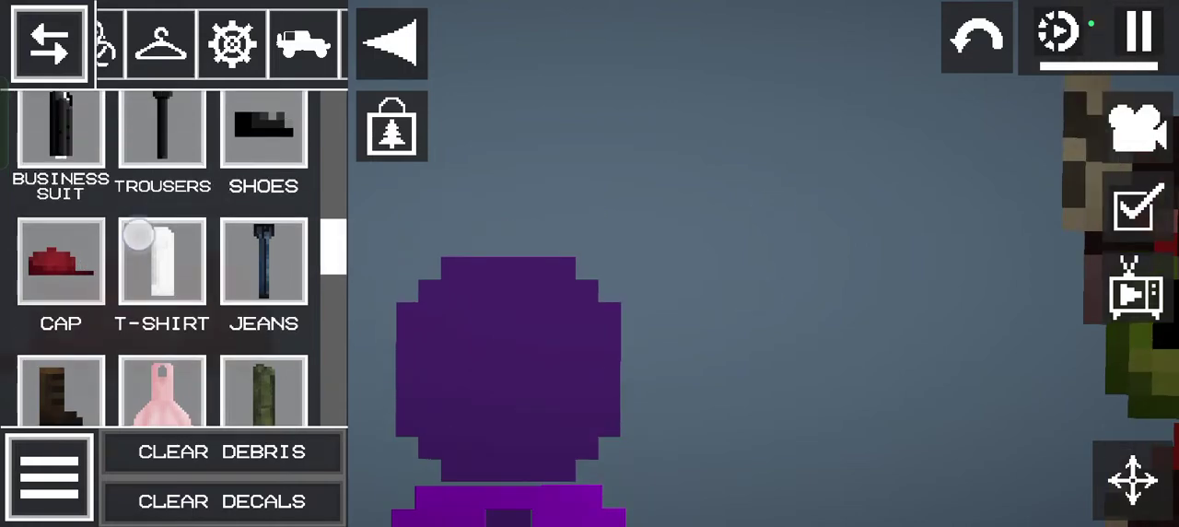
Drop the red CAP onto the purple stickman's head and pan back to the other stickmen.
left_click_drag(60, 262, 543, 166)
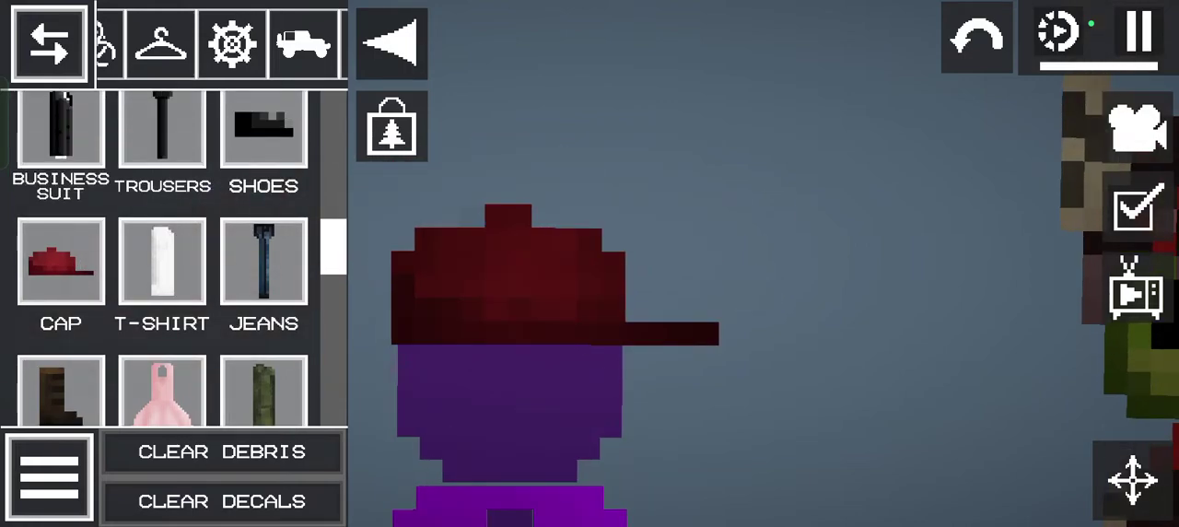
scroll(782, 246, "down", 5)
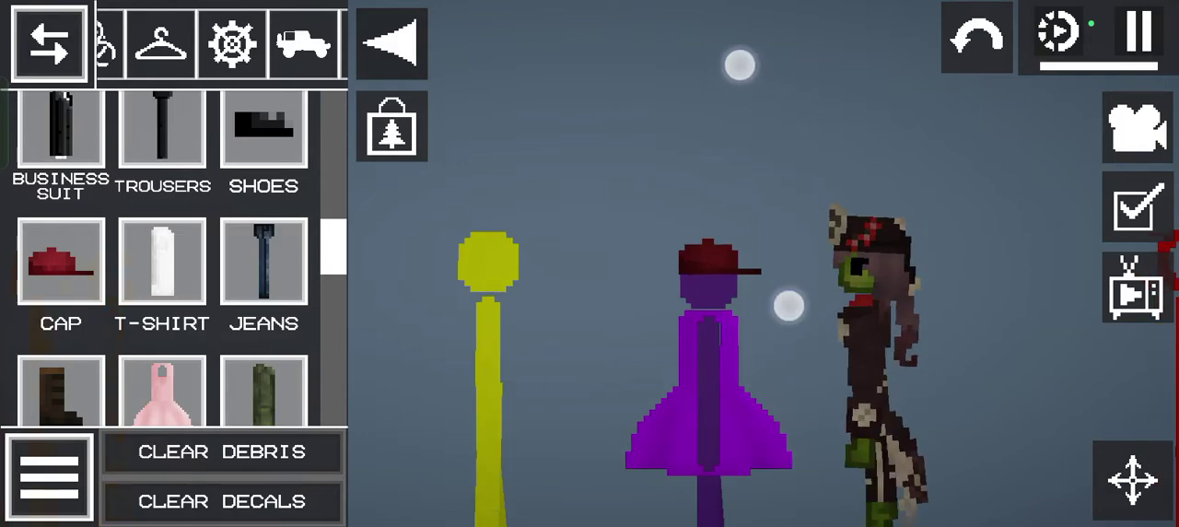
scroll(783, 277, "up", 5)
left_click_drag(772, 270, 133, 87)
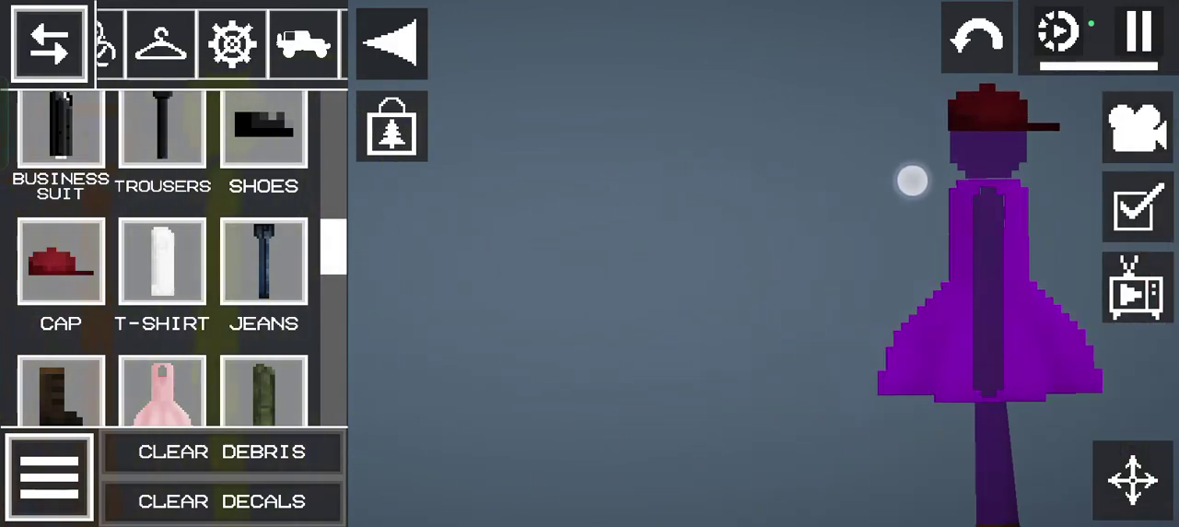
left_click_drag(645, 276, 921, 277)
scroll(783, 276, "down", 5)
Pan along the stickmen and lift the red-suited, top-hatted figure by its head.
left_click_drag(797, 171, 1102, 245)
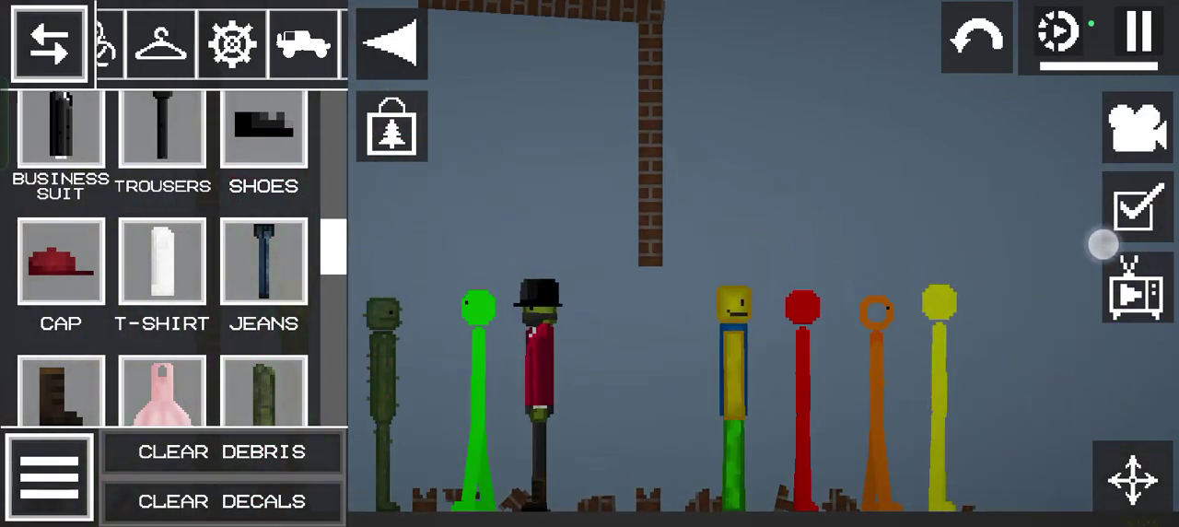
mouse_move(643, 335)
left_mouse_down()
mouse_move(996, 92)
mouse_move(801, 101)
left_mouse_up()
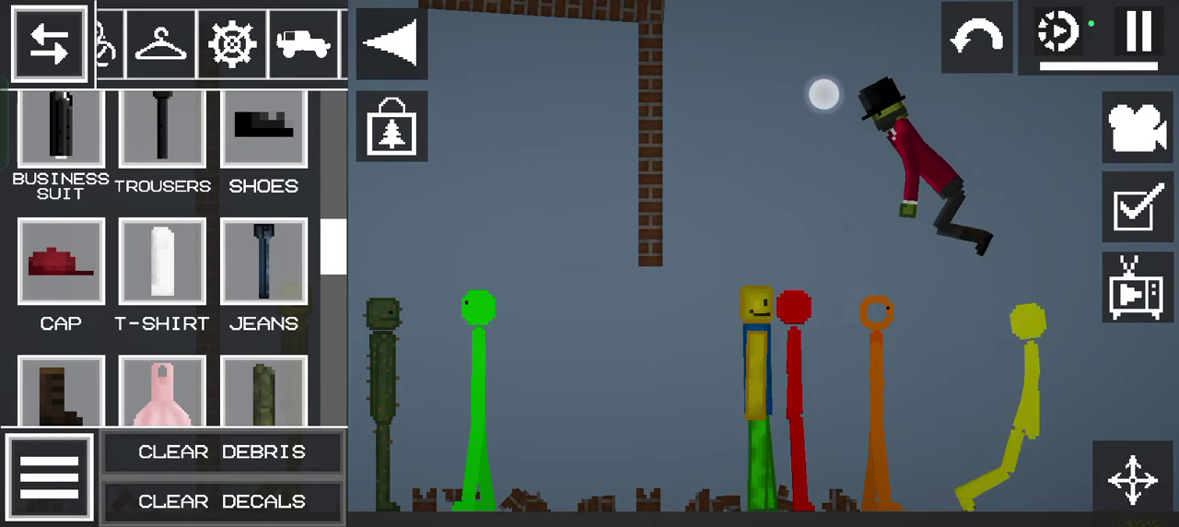
left_click_drag(933, 124, 987, 165)
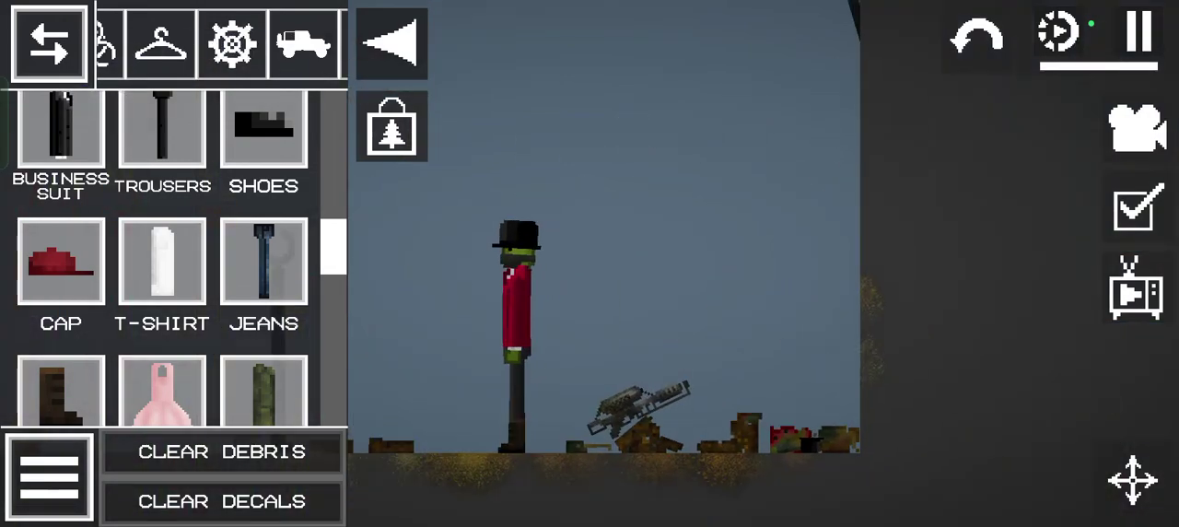
left_click_drag(828, 185, 1044, 238)
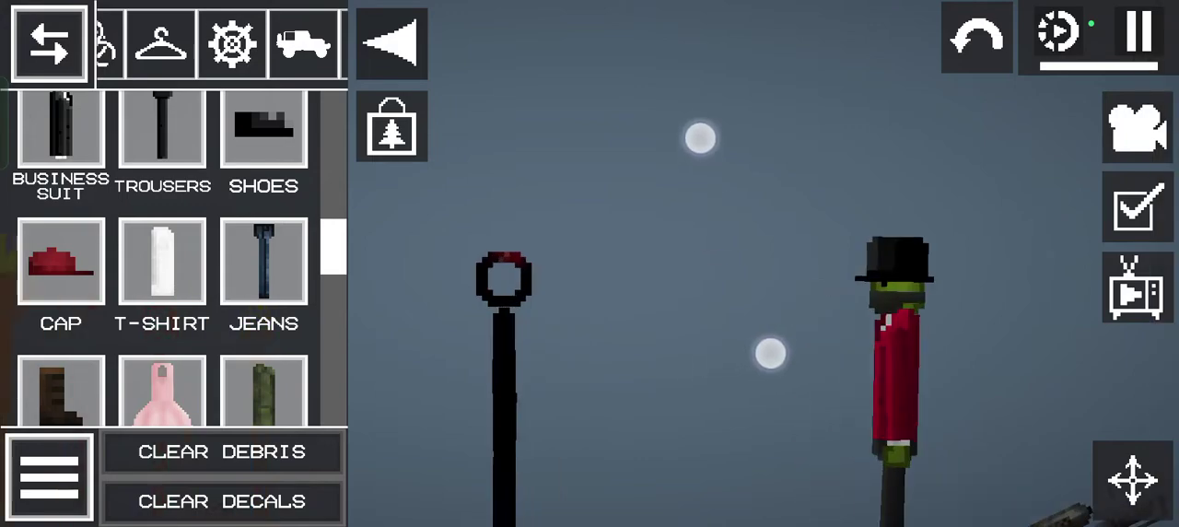
scroll(774, 349, "up", 1)
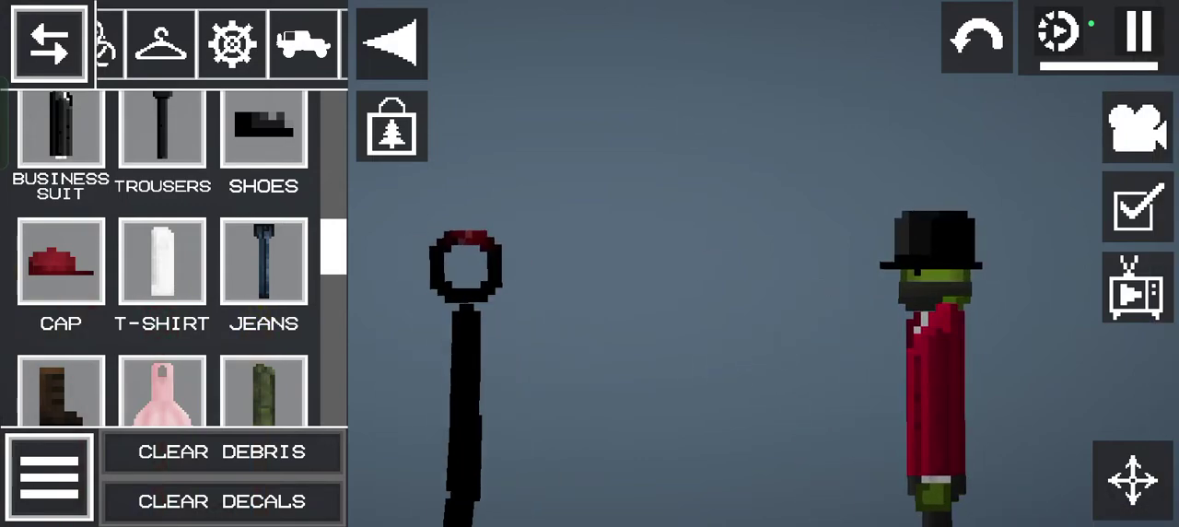
Move the rifle next to the red-suited figure, lift him rightward, and start recolouring the dress.
left_click_drag(737, 414, 553, 138)
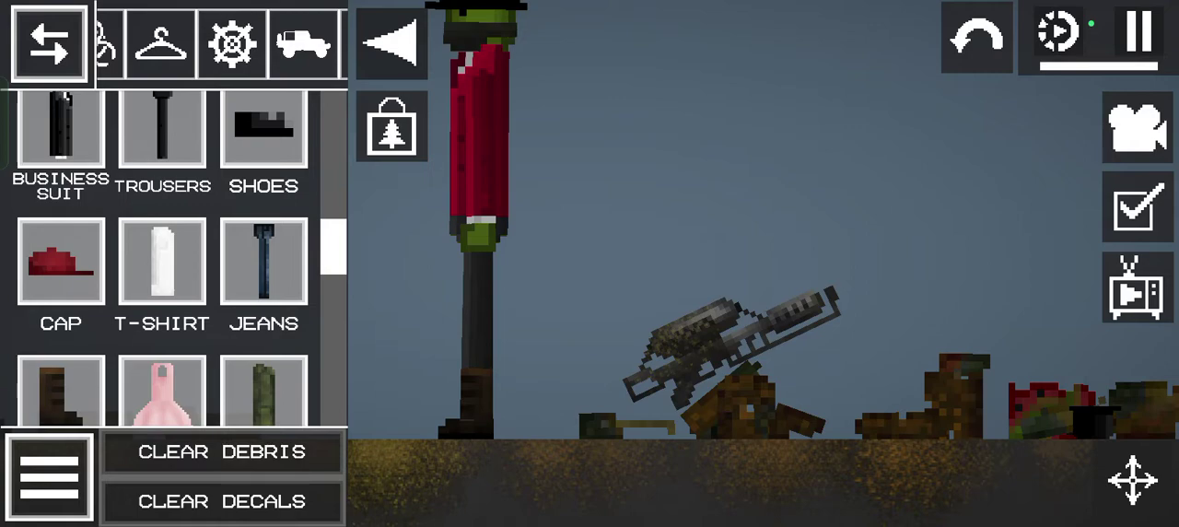
scroll(737, 277, "down", 3)
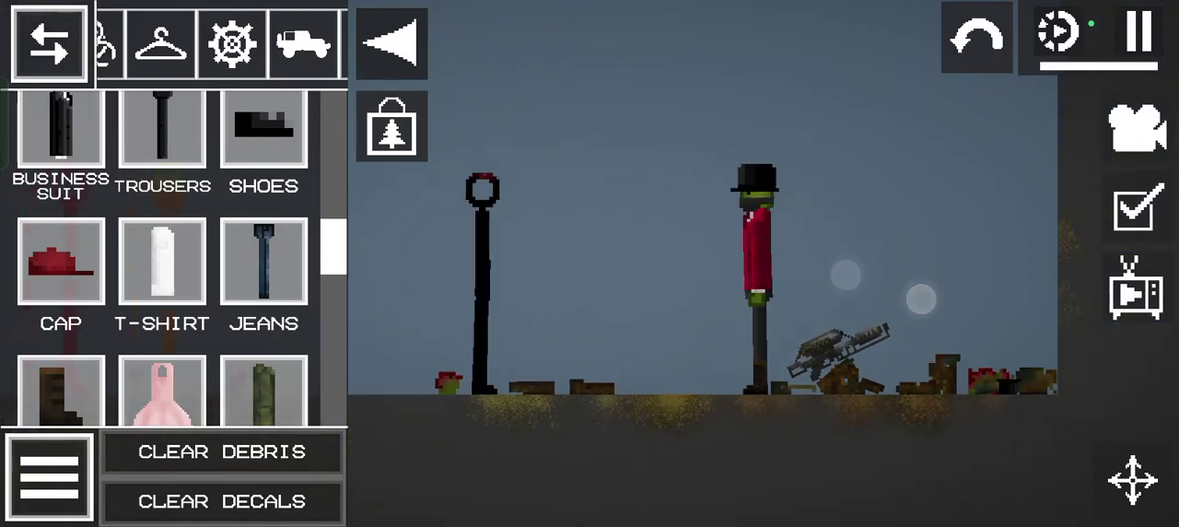
mouse_move(875, 306)
left_mouse_down()
mouse_move(781, 276)
mouse_move(963, 202)
left_mouse_up()
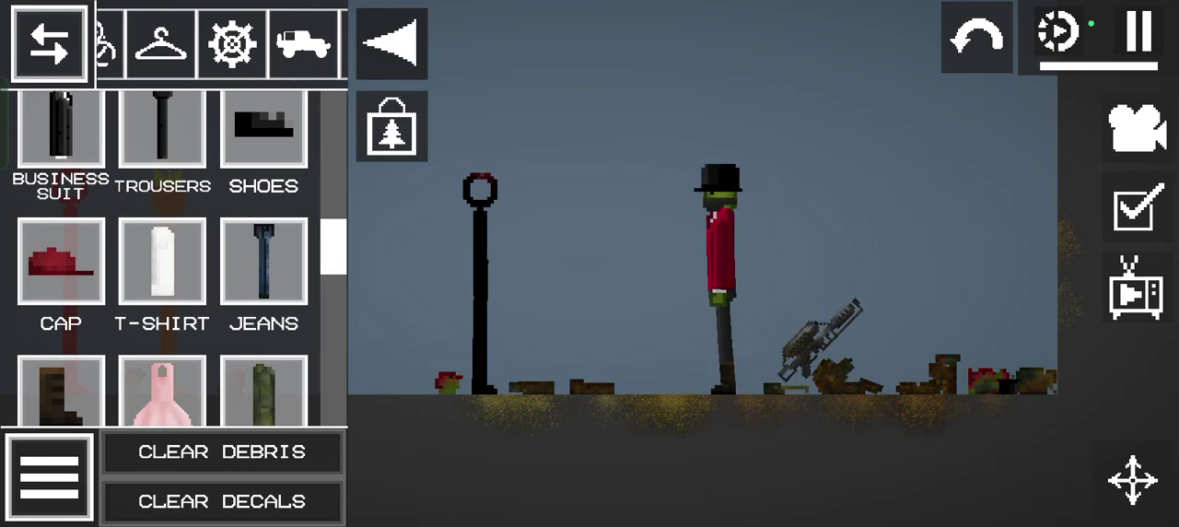
scroll(857, 207, "down", 3)
scroll(829, 257, "up", 3)
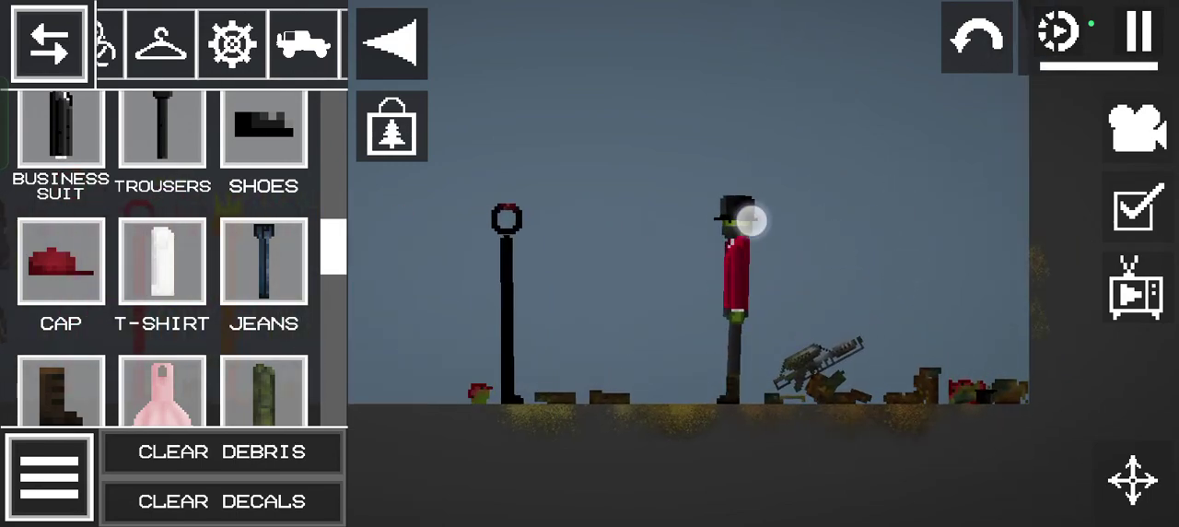
left_click_drag(815, 180, 958, 152)
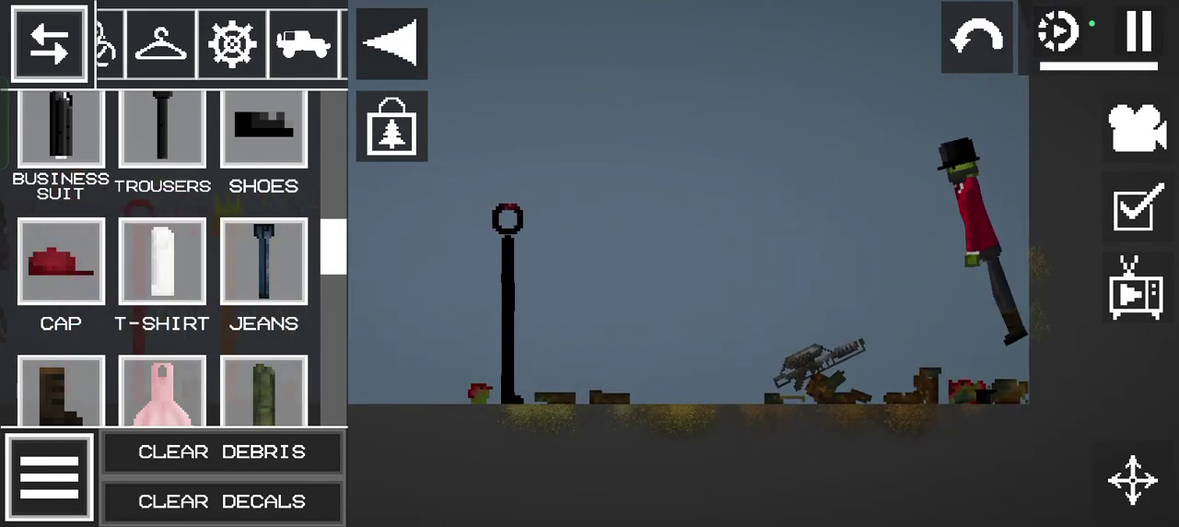
scroll(829, 304, "down", 5)
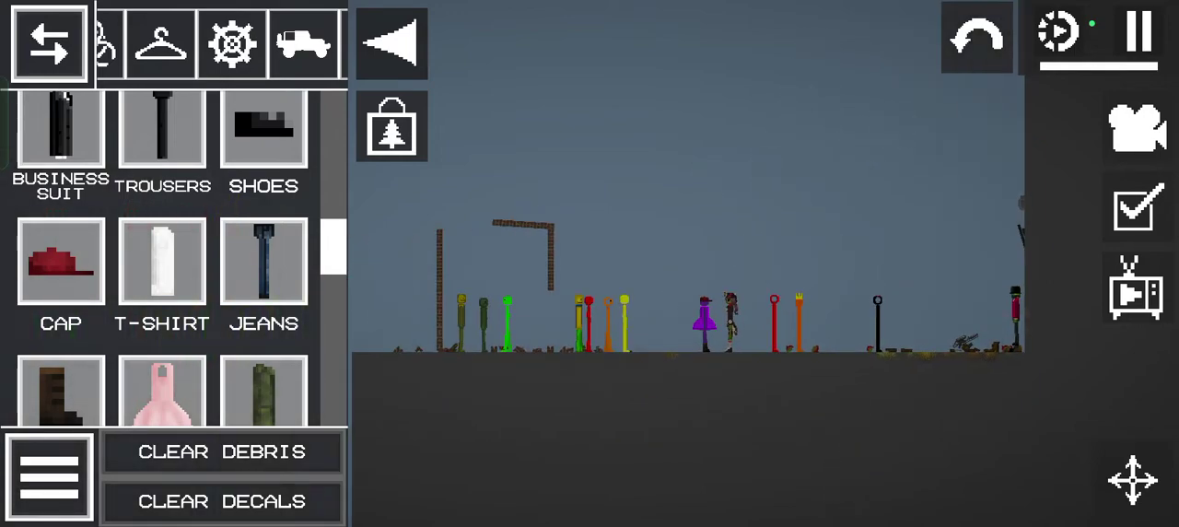
scroll(727, 313, "up", 5)
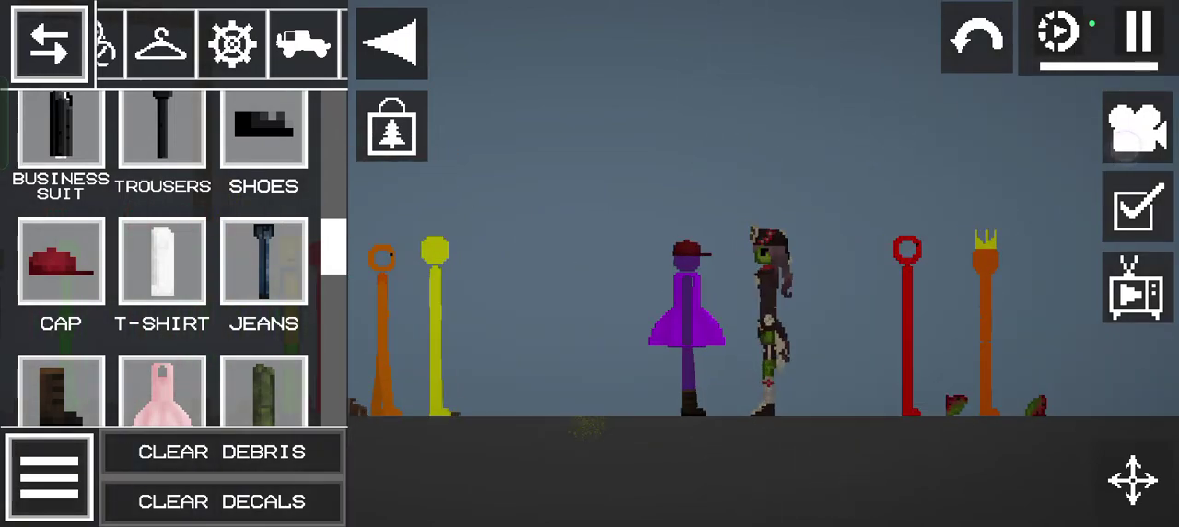
left_click(1134, 125)
Tint the dress pure white (#FFFFFF), confirm it, and collapse the item panel.
left_click(853, 119)
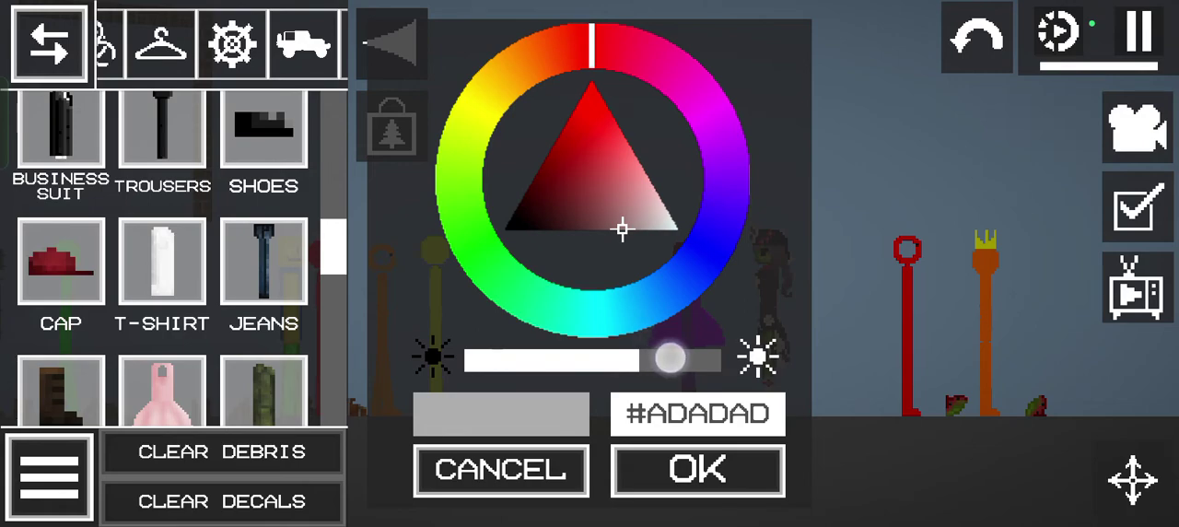
left_click_drag(622, 228, 677, 230)
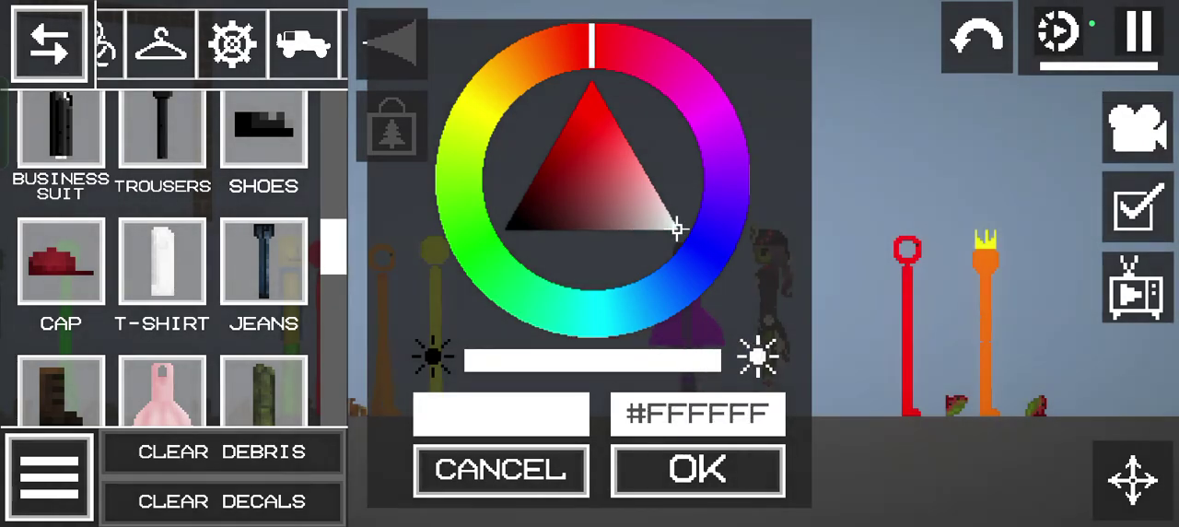
left_click(697, 469)
scroll(746, 460, "down", 3)
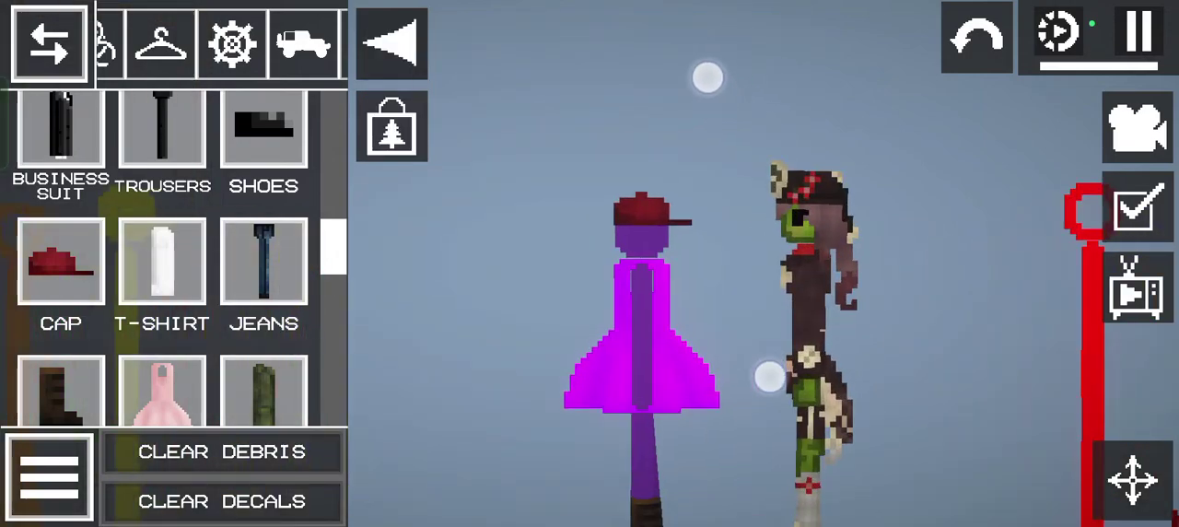
scroll(755, 276, "up", 3)
scroll(755, 276, "up", 2)
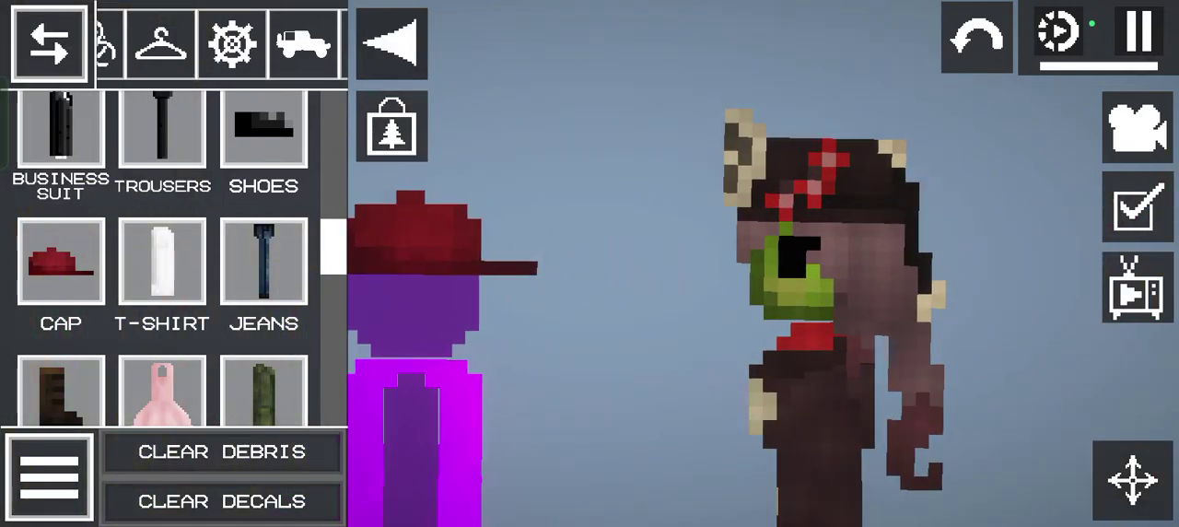
left_click(392, 42)
scroll(645, 276, "down", 3)
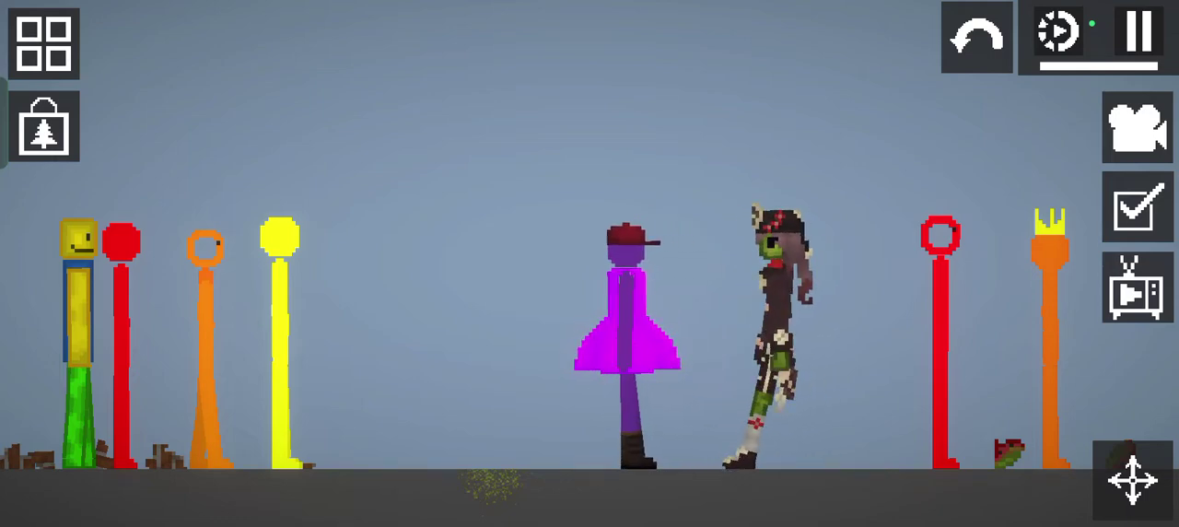
Shift the purple stickman left, place the zombie girl beside her, and apply a menu action.
left_click_drag(629, 237, 407, 235)
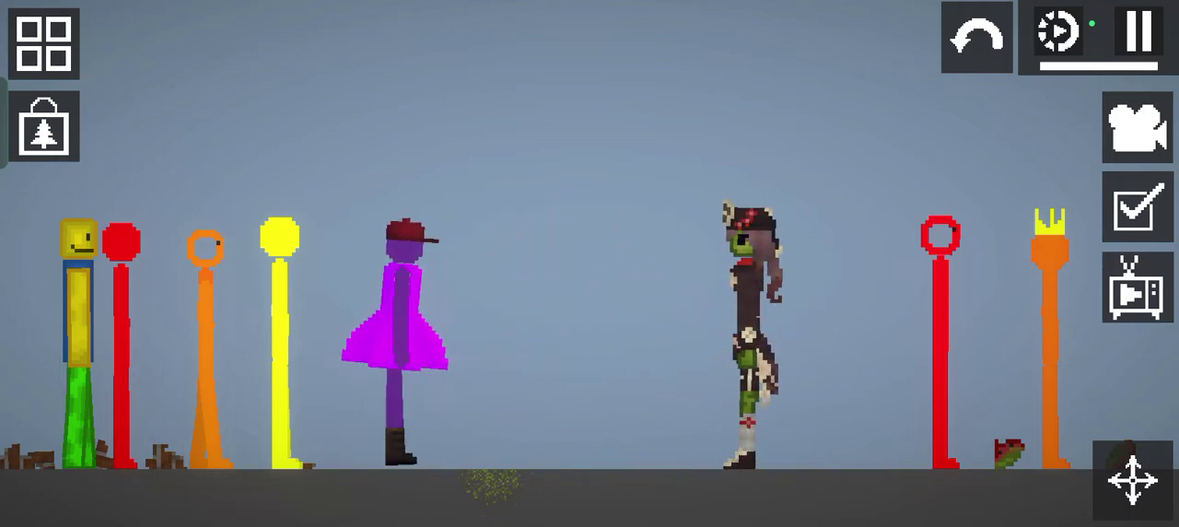
left_click(43, 43)
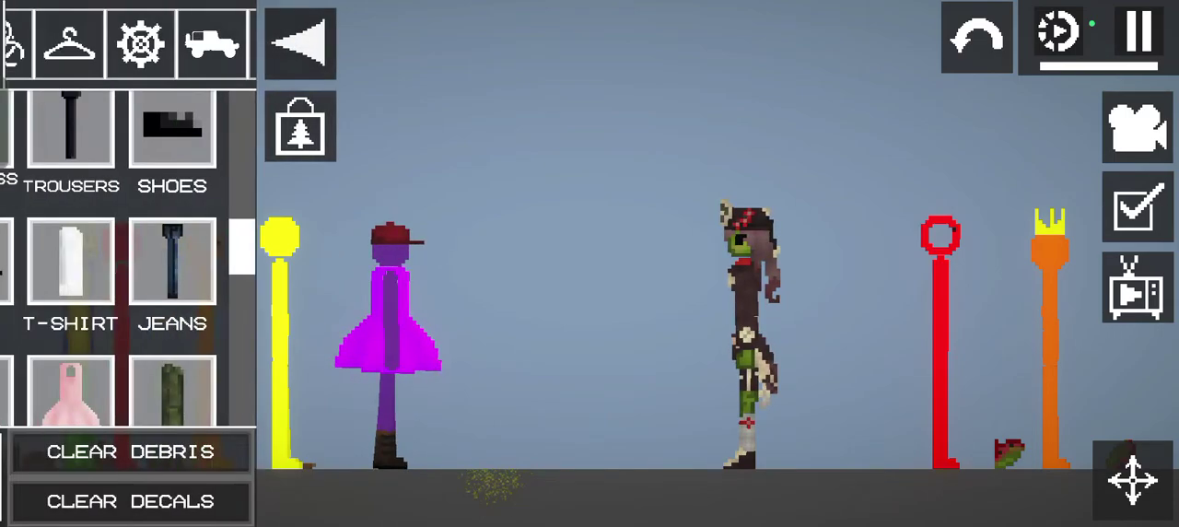
mouse_move(737, 244)
left_mouse_down()
mouse_move(624, 221)
mouse_move(552, 235)
left_mouse_up()
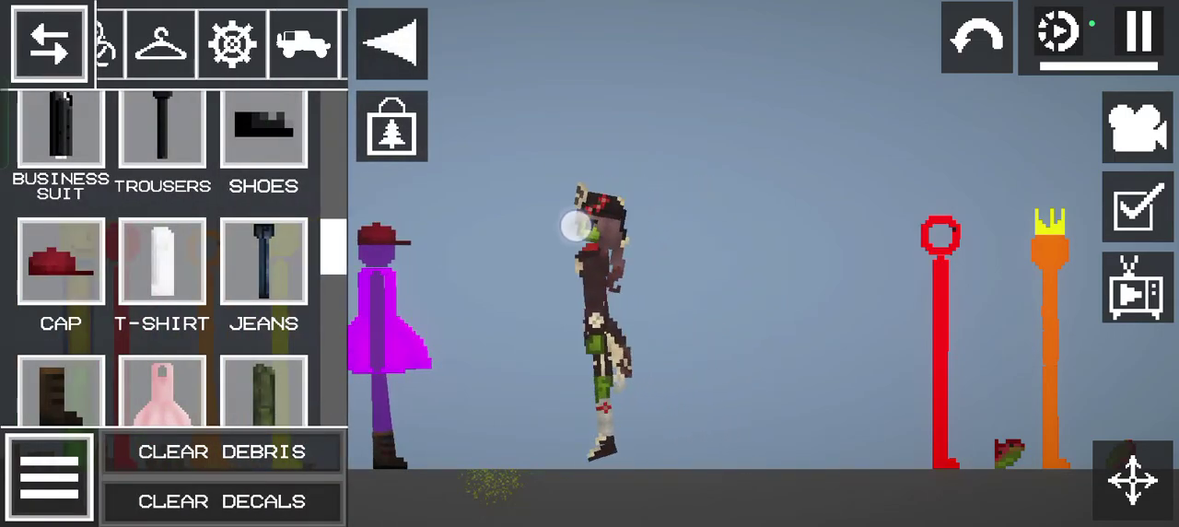
right_click(553, 276)
scroll(615, 265, "down", 8)
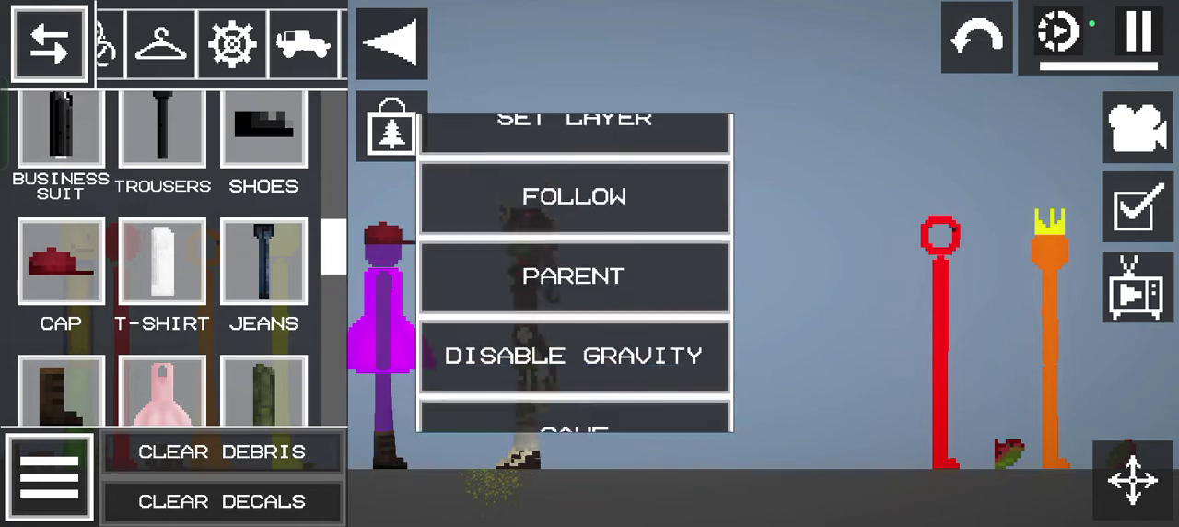
left_click(574, 139)
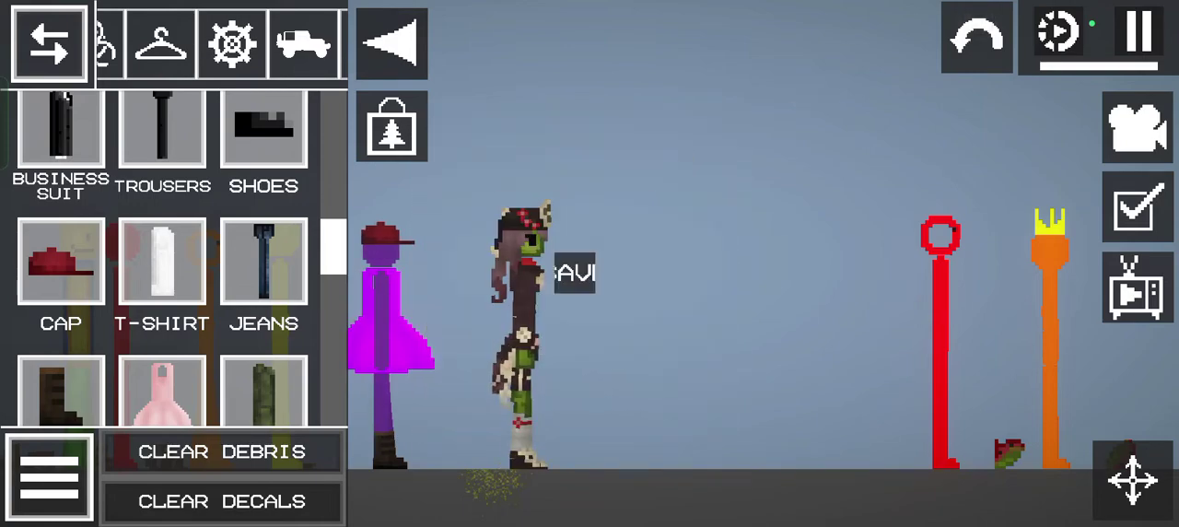
scroll(636, 276, "up", 5)
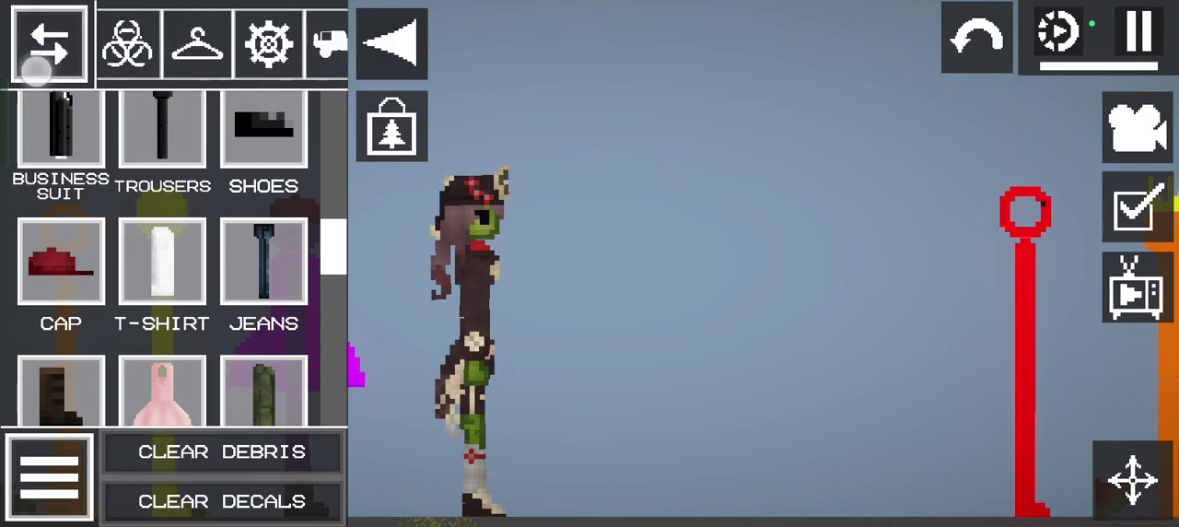
Spawn a crate from the OTHER category, freeze it, and move it right of the zombie girl.
left_click(129, 42)
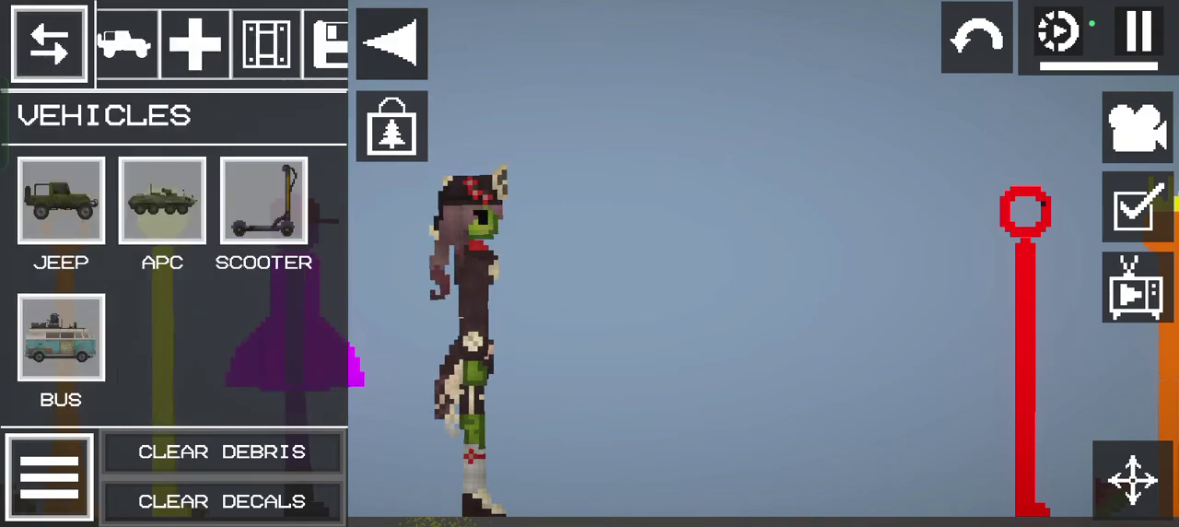
left_click(331, 42)
scroll(737, 230, "up", 5)
left_click(61, 201)
left_click(500, 322)
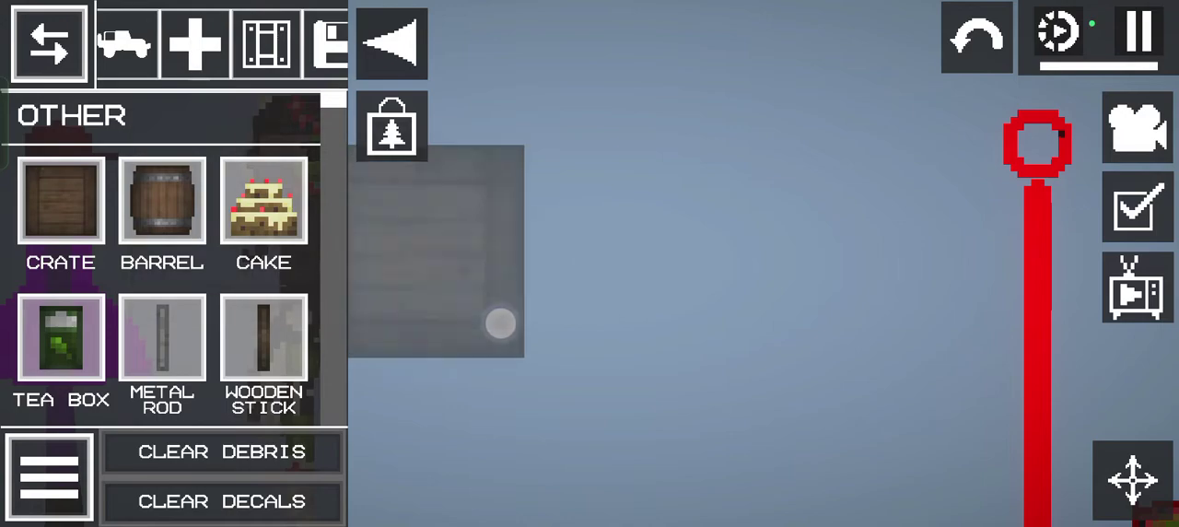
scroll(737, 230, "down", 5)
right_click(726, 290)
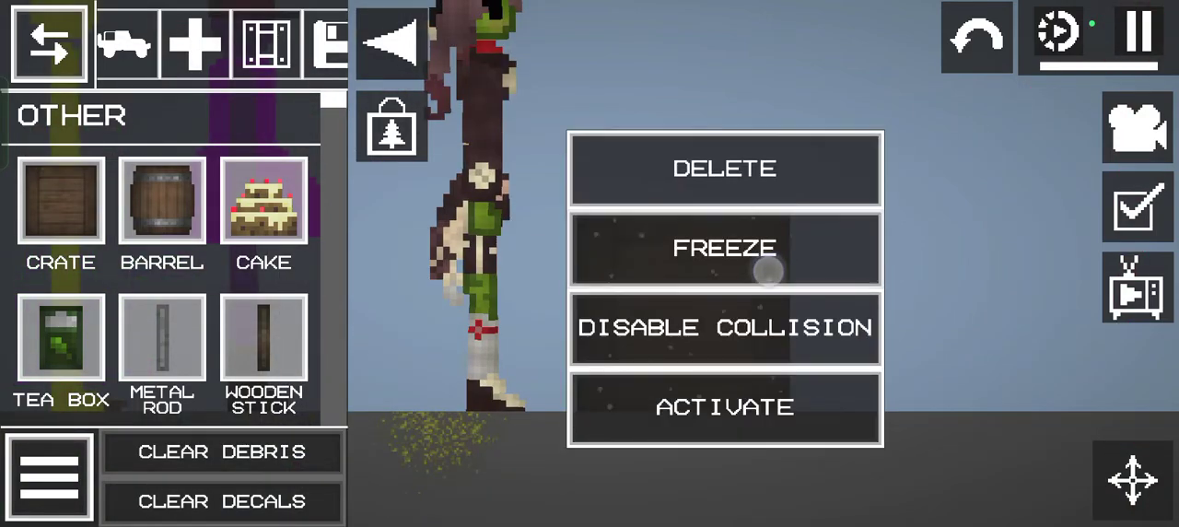
left_click(769, 270)
left_click_drag(709, 275, 876, 266)
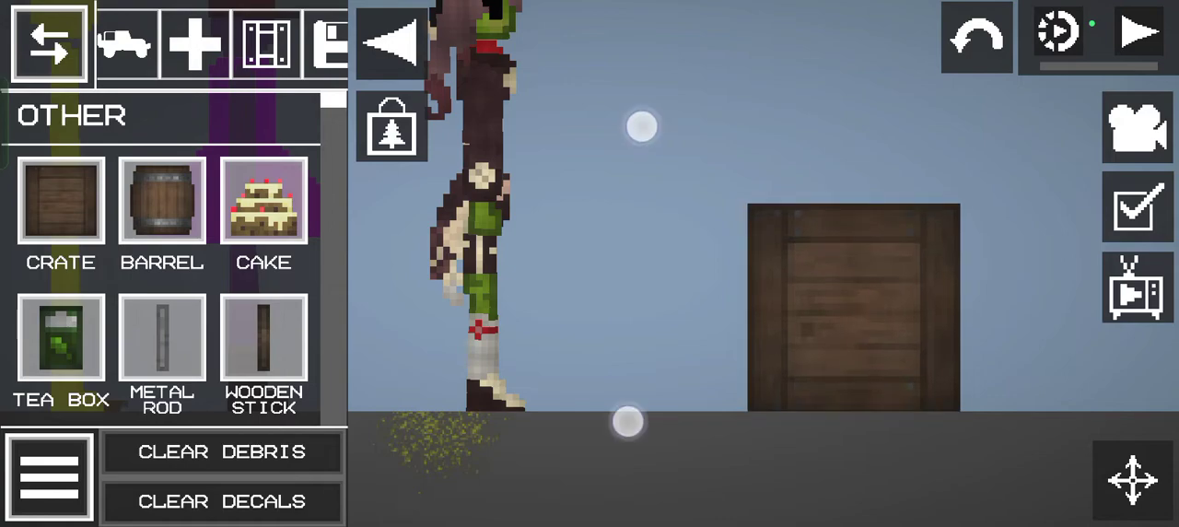
Stack a frozen wooden stick on the crate and a frozen leaning metal rod on top.
left_click_drag(642, 126, 443, 246)
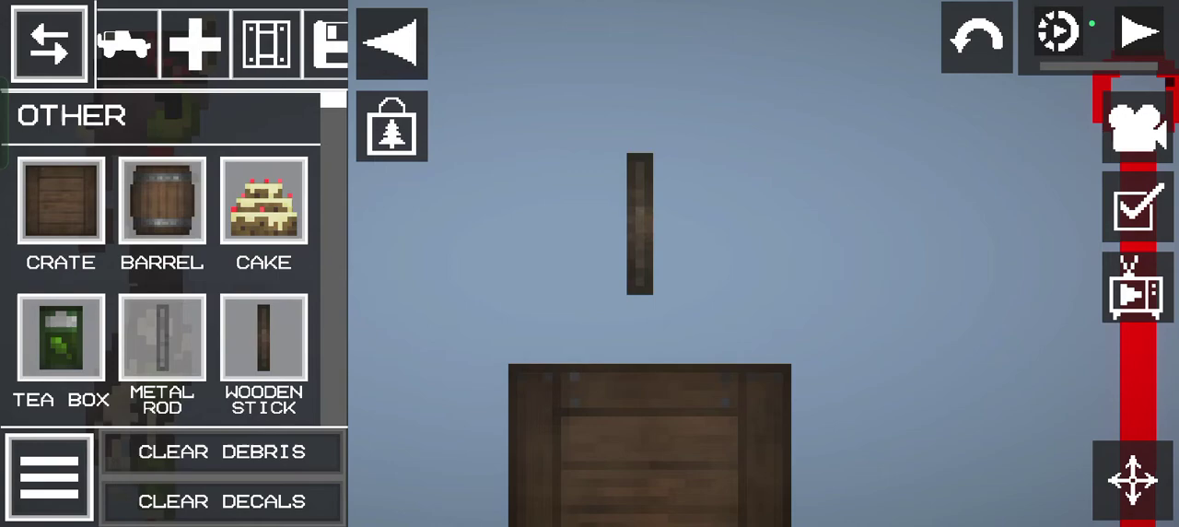
left_click(652, 275)
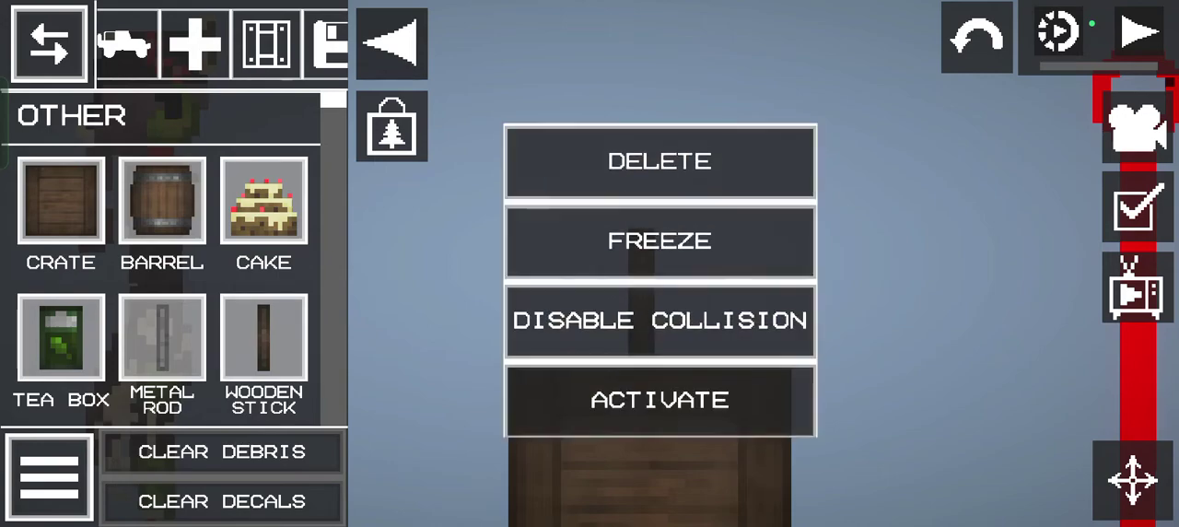
left_click(659, 242)
scroll(737, 276, "up", 3)
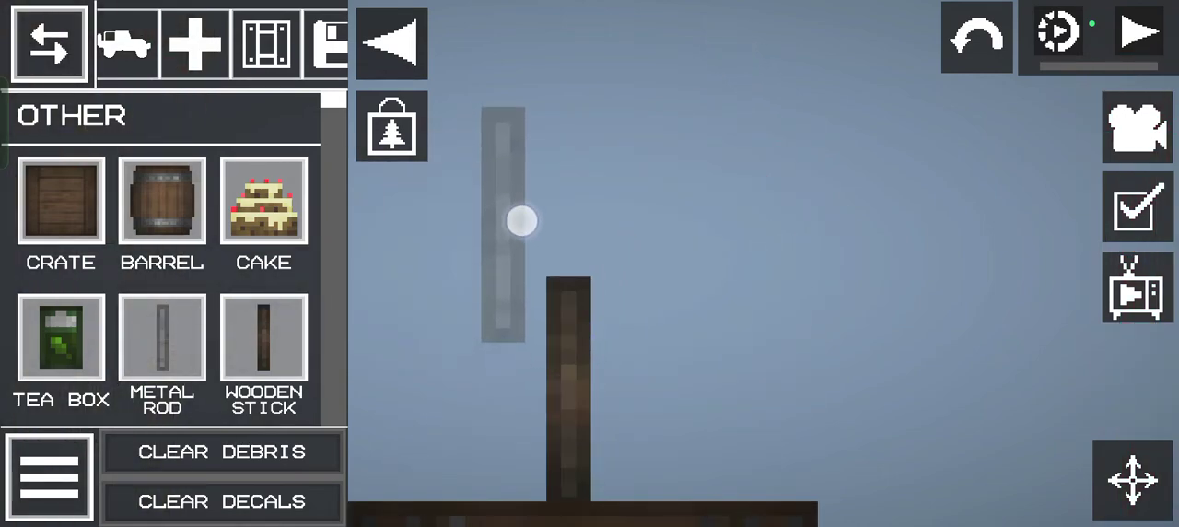
left_click_drag(521, 220, 530, 222)
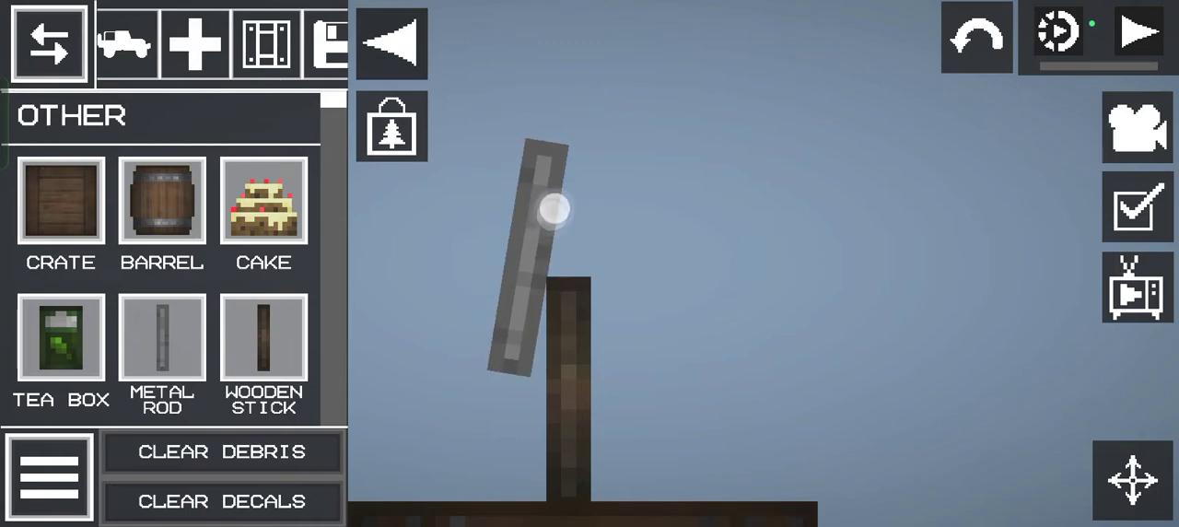
left_click(552, 210)
left_click(556, 166)
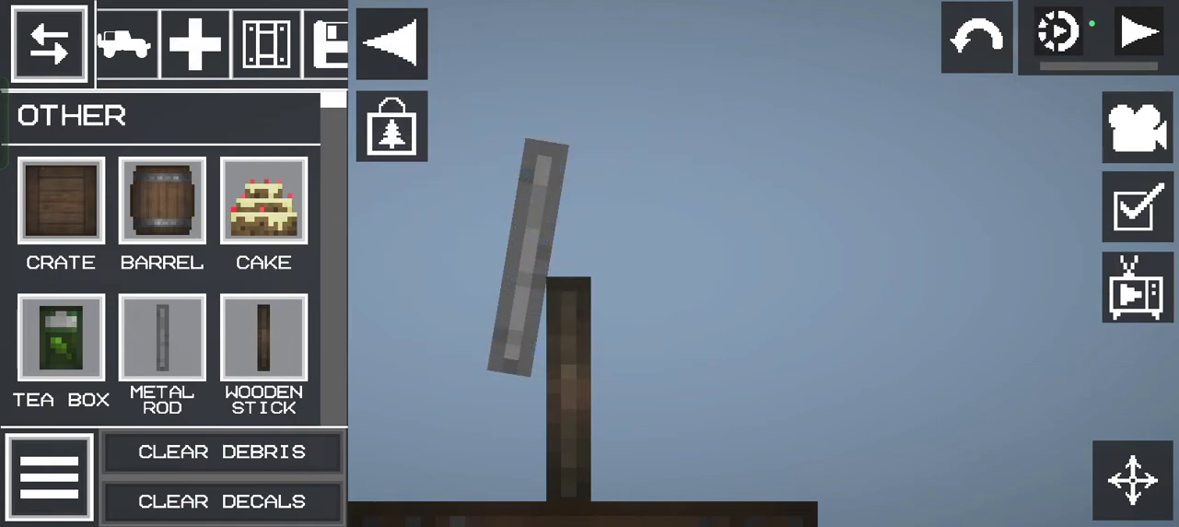
scroll(736, 276, "down", 5)
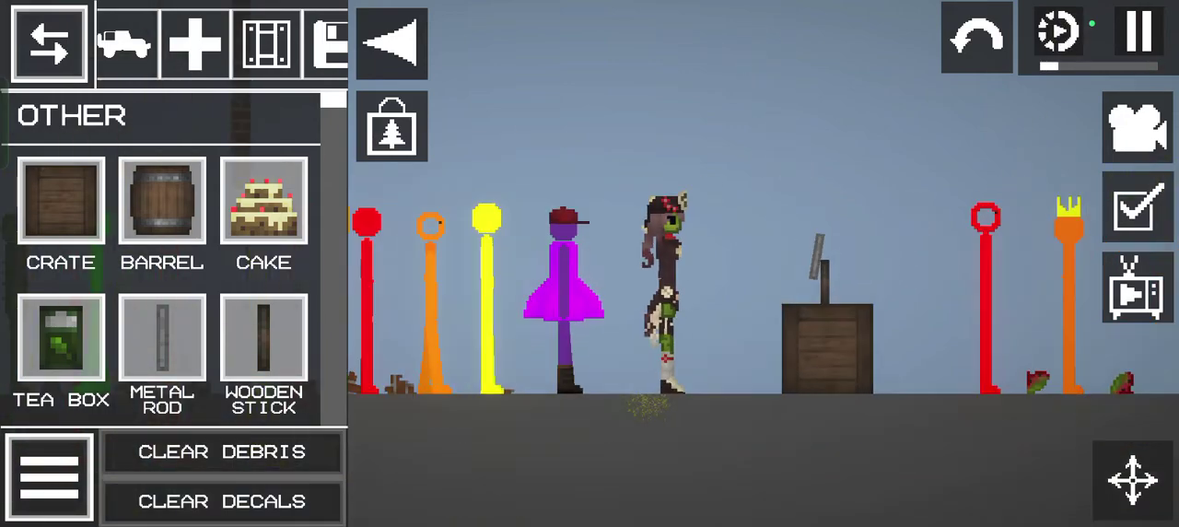
Hide the catalogue, hoist the zombie girl by her head and foot, and pause.
left_click(391, 44)
scroll(645, 304, "up", 5)
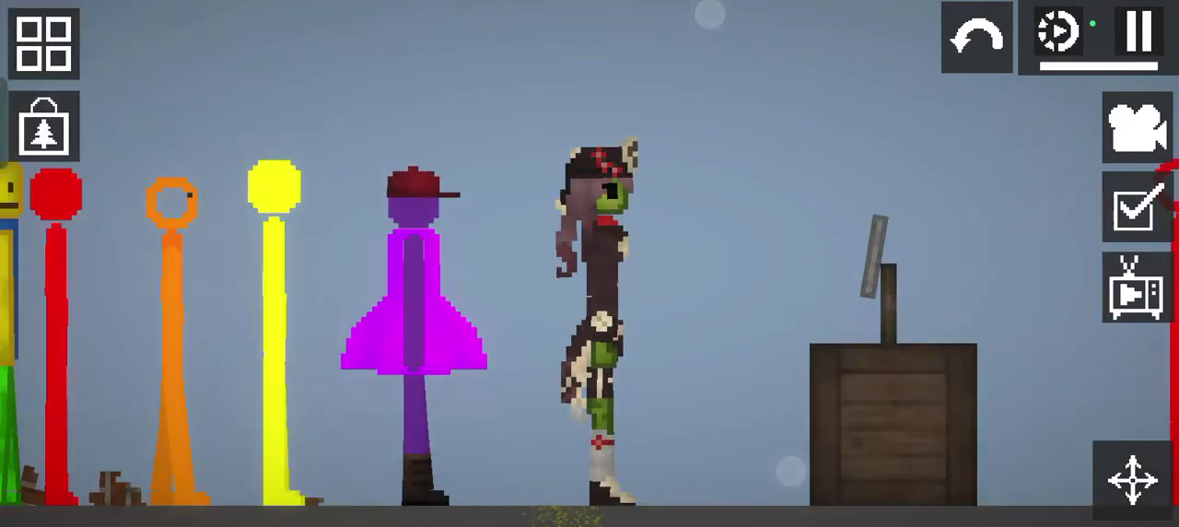
mouse_move(624, 170)
left_mouse_down()
mouse_move(572, 244)
mouse_move(516, 184)
mouse_move(741, 145)
mouse_move(742, 218)
left_mouse_up()
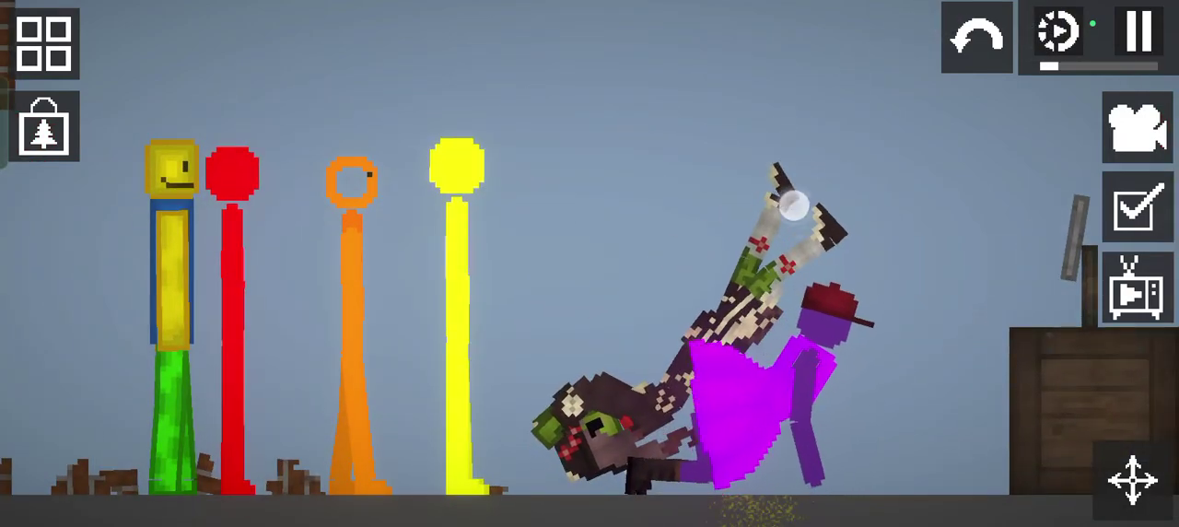
mouse_move(742, 217)
left_mouse_down()
mouse_move(792, 67)
mouse_move(884, 5)
left_mouse_up()
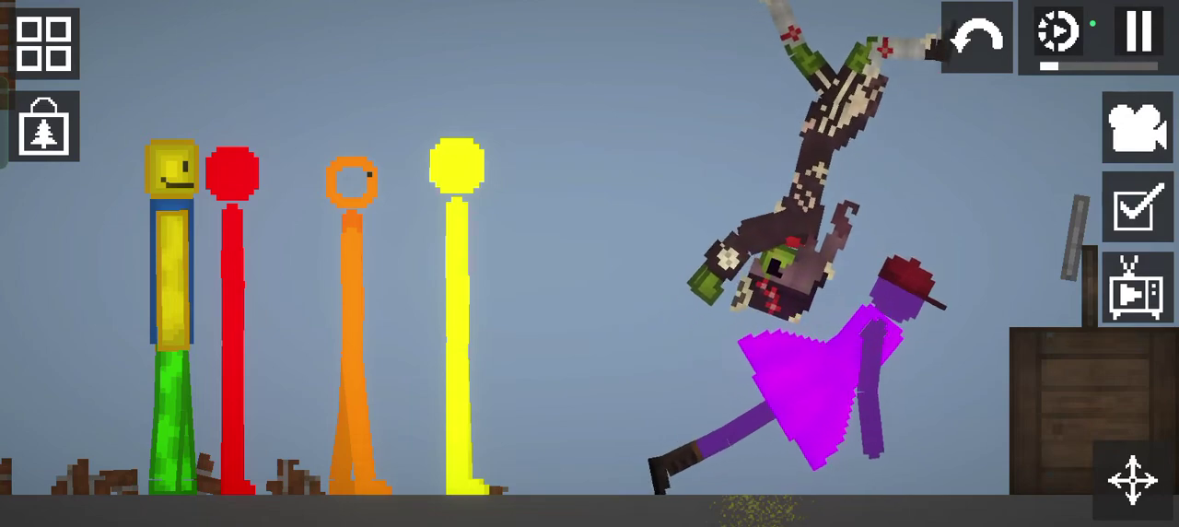
left_click(1139, 33)
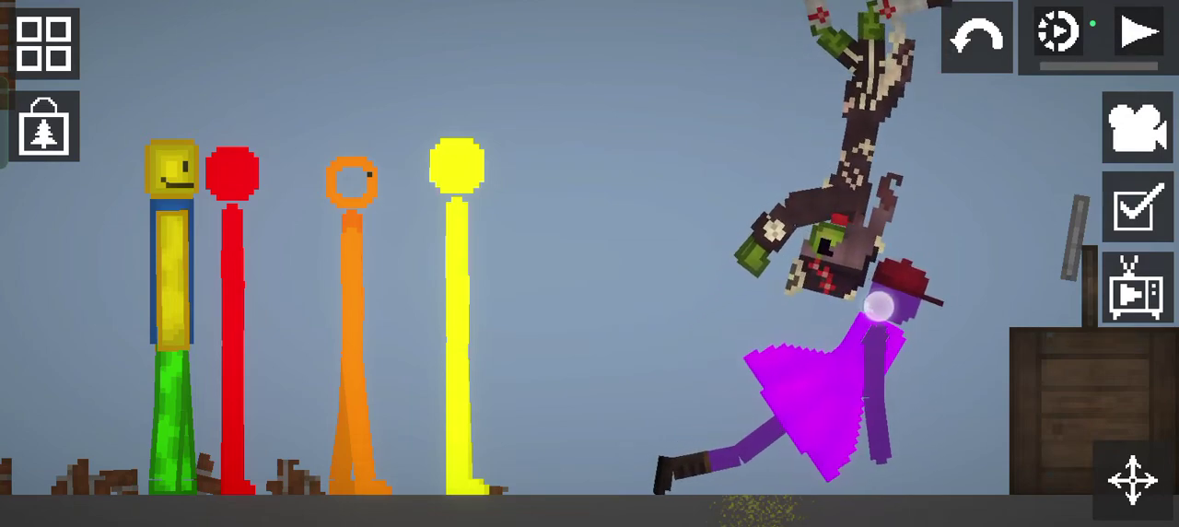
Lift the purple stickman, reposition the zombie girl, and set her to Walk with physics resumed.
left_click_drag(880, 304, 645, 92)
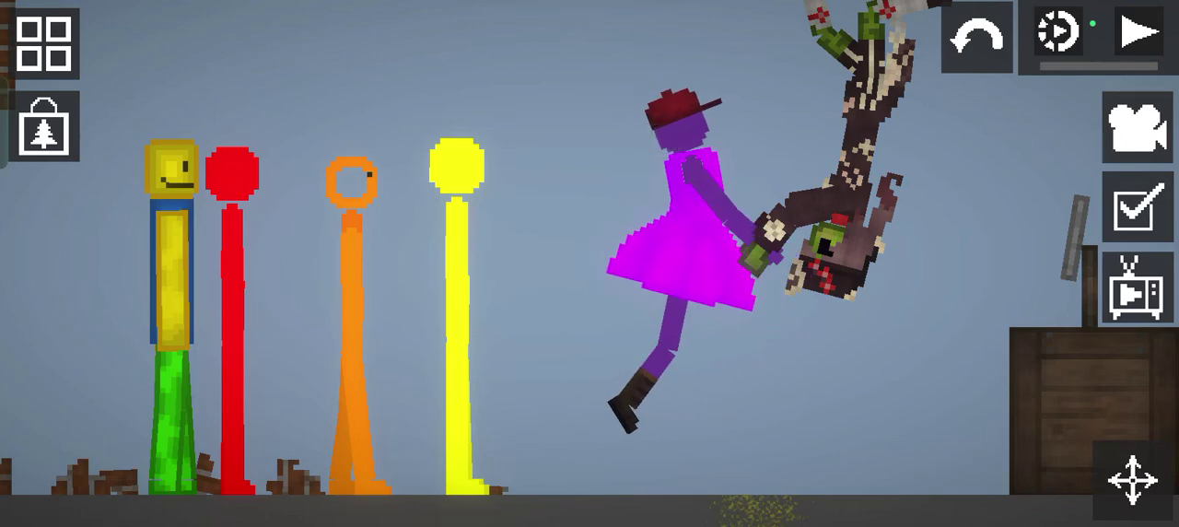
left_click_drag(843, 276, 916, 318)
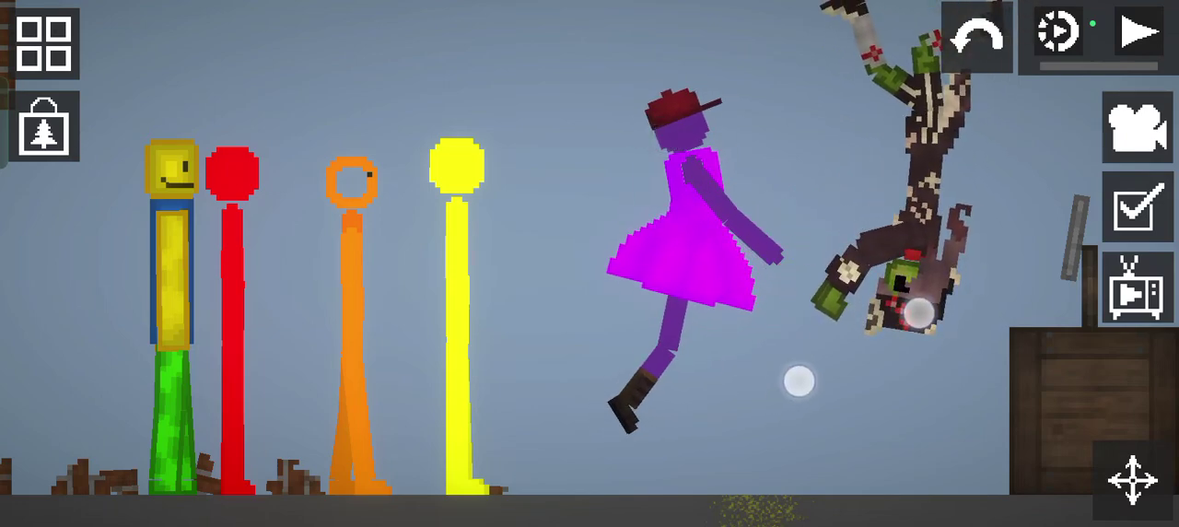
left_click(919, 303)
left_click_drag(930, 313, 930, 274)
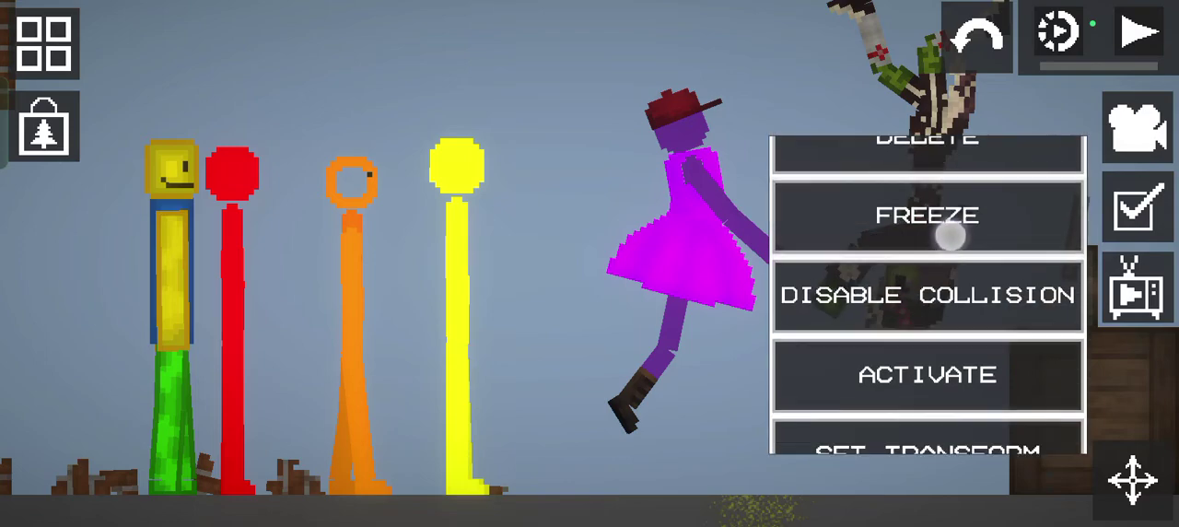
left_click(1137, 290)
left_click(912, 285)
mouse_move(911, 405)
left_mouse_down()
mouse_move(912, 184)
mouse_move(912, 322)
mouse_move(958, 256)
left_mouse_up()
left_click(928, 419)
left_click(1140, 34)
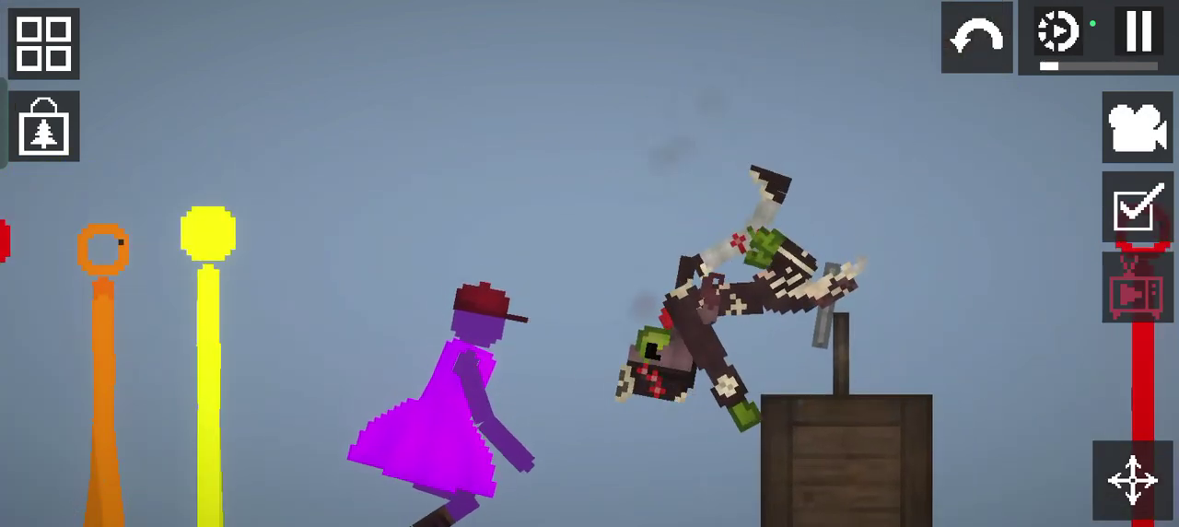
Go to the Syringes tab and inject a Regen syringe into the zombie girl.
left_click(43, 41)
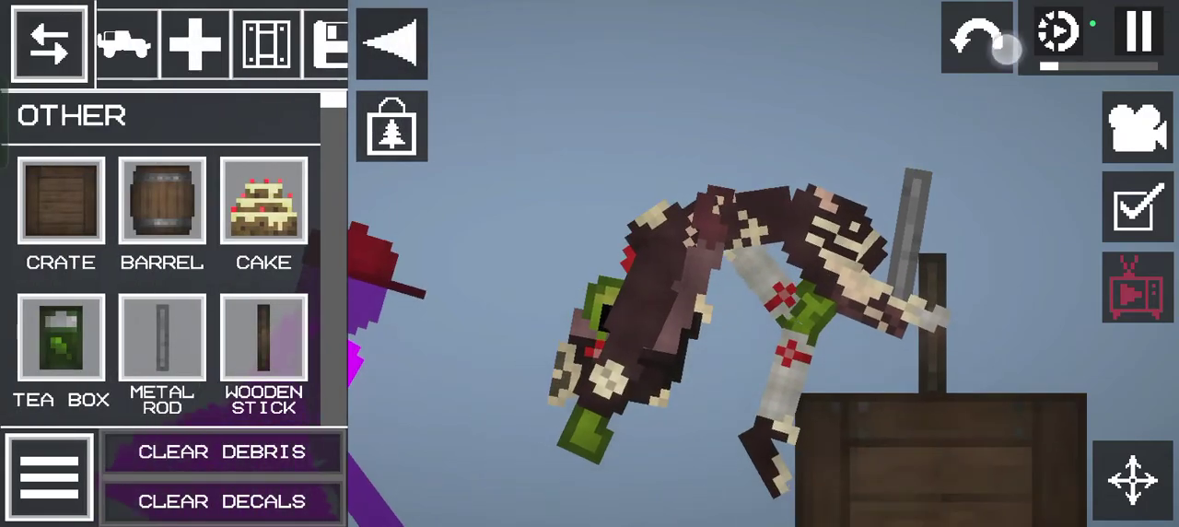
scroll(221, 42, "left", 2)
left_click(150, 41)
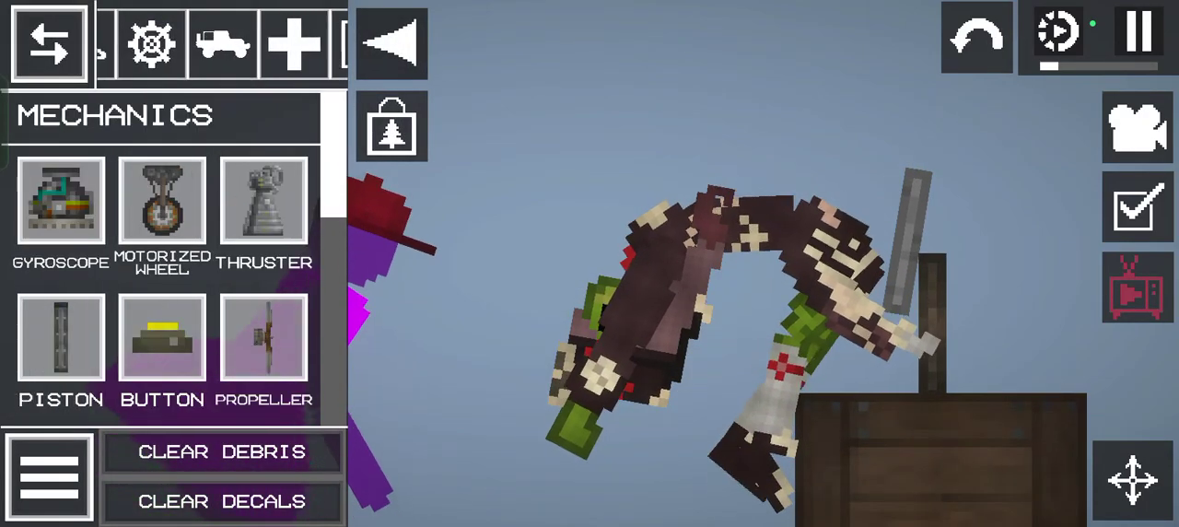
scroll(221, 42, "right", 2)
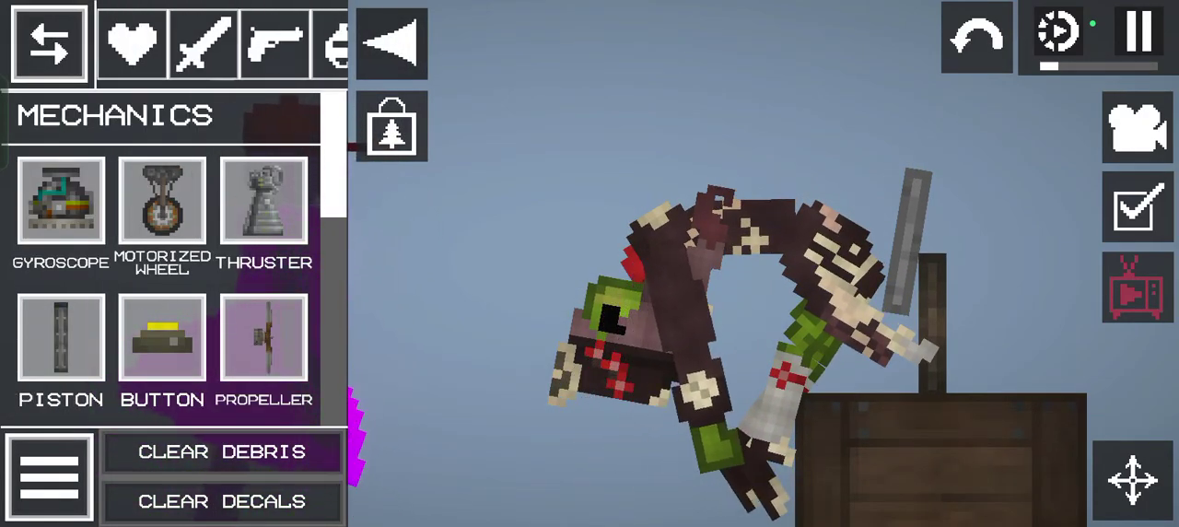
scroll(221, 42, "left", 2)
left_click(192, 42)
left_click(266, 41)
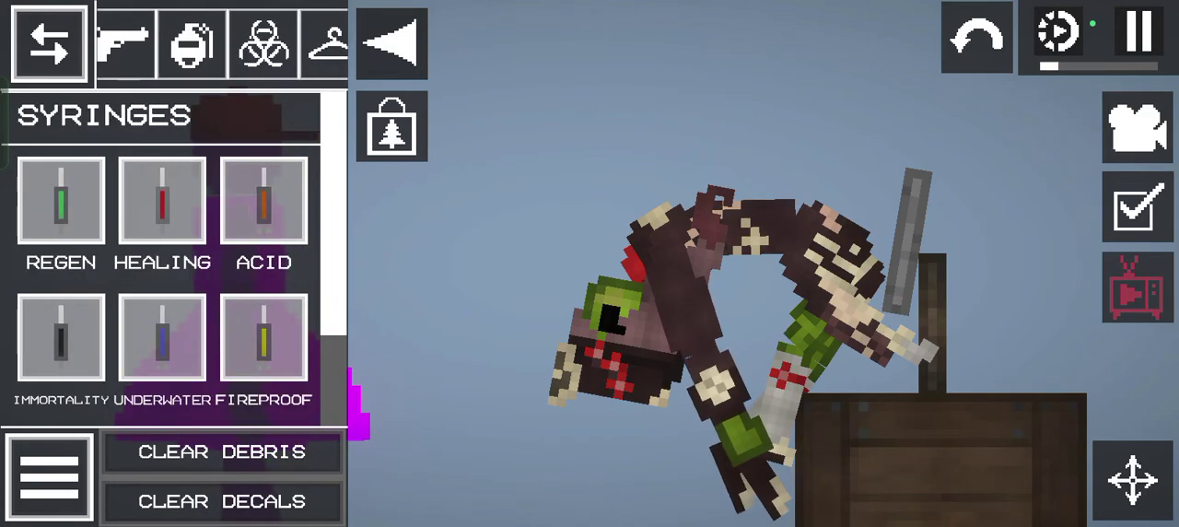
left_click_drag(531, 209, 610, 213)
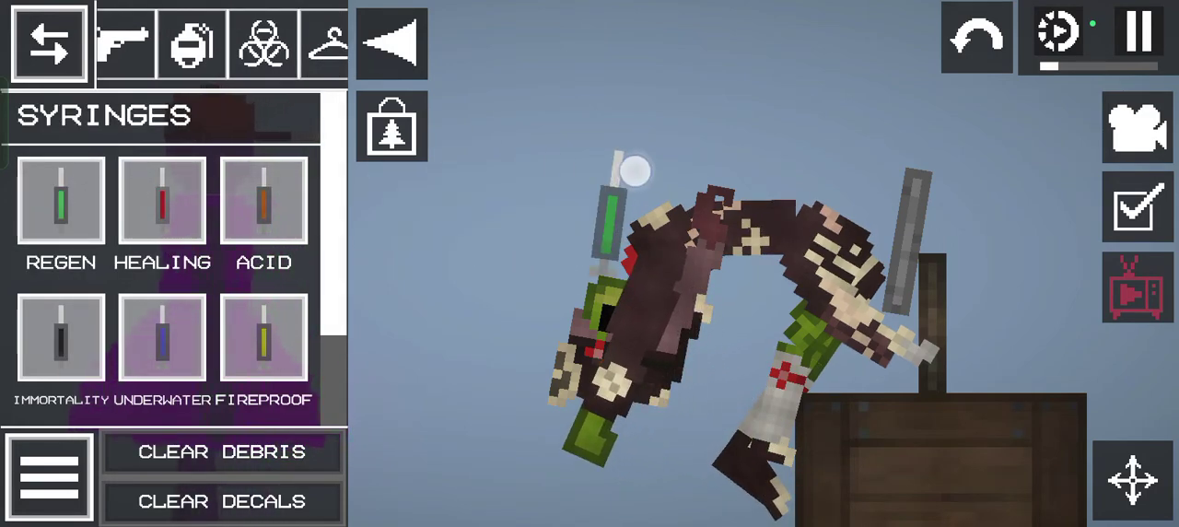
Inject a Healing syringe, then lift and fling the zombie girl toward the stickman.
left_click_drag(162, 201, 589, 221)
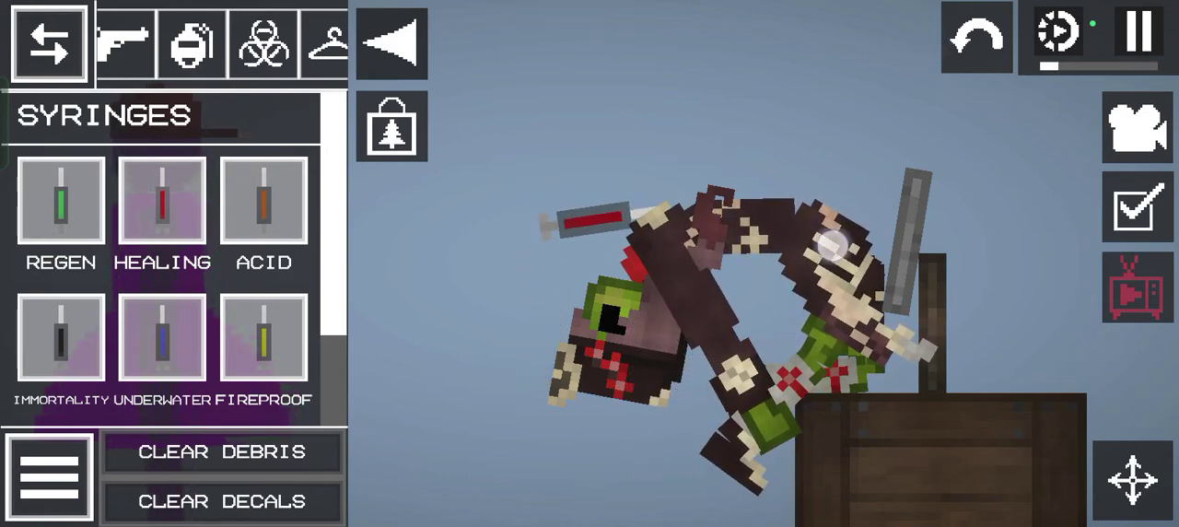
left_click_drag(833, 244, 766, 44)
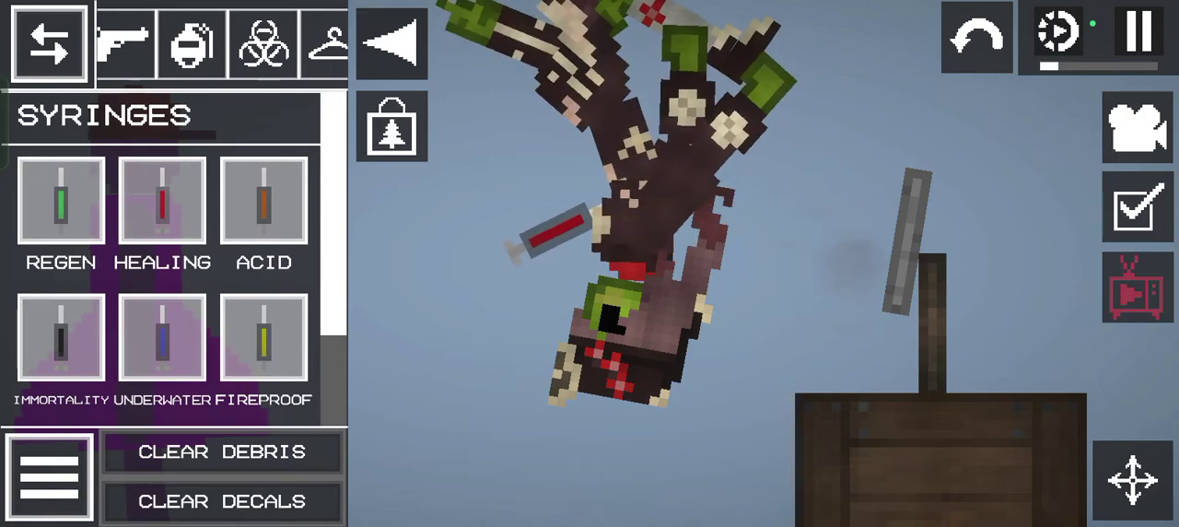
left_click_drag(645, 369, 515, 322)
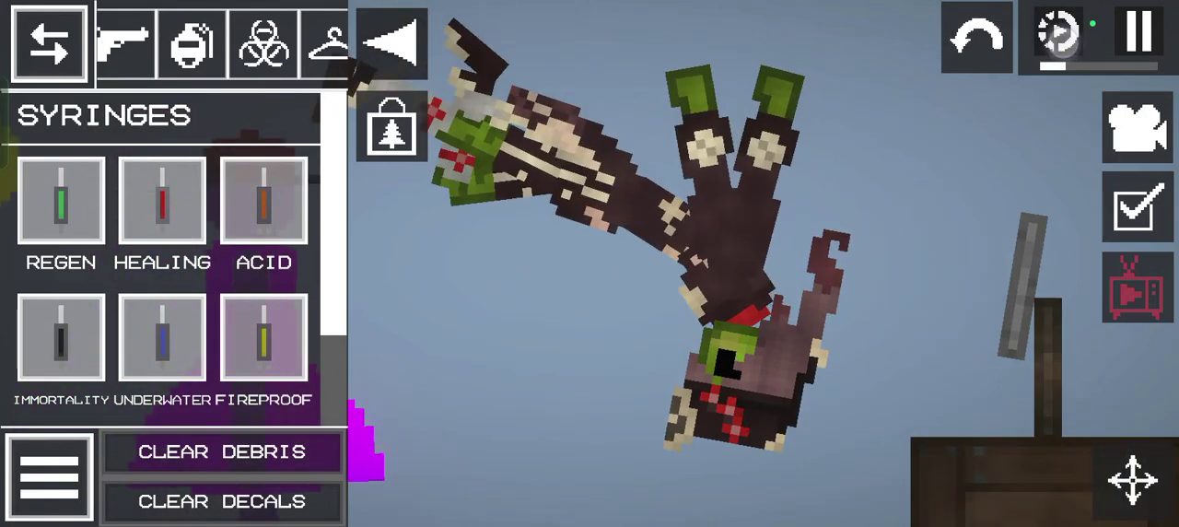
scroll(645, 276, "down", 3)
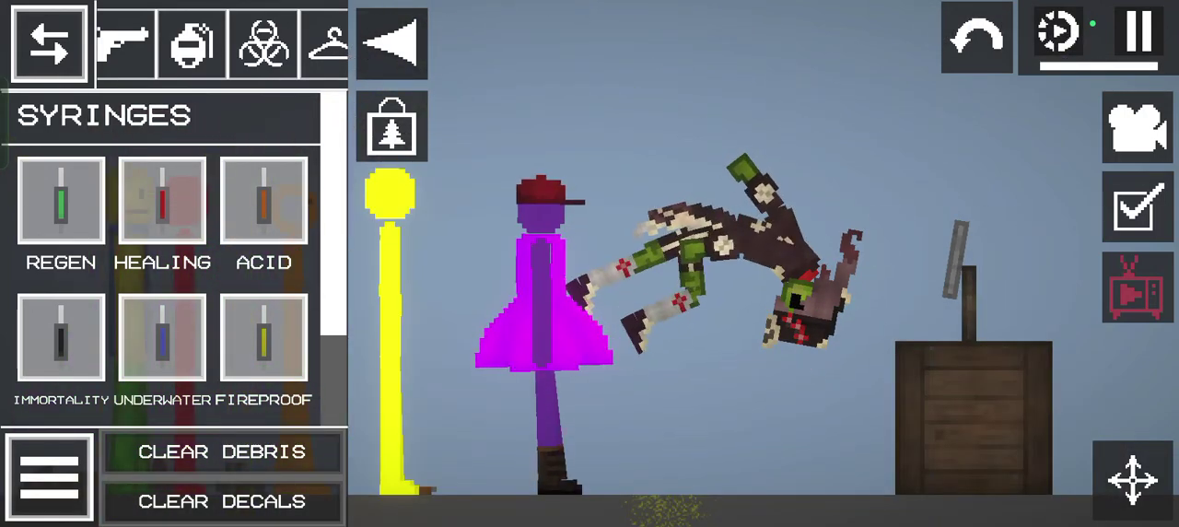
Raise the zombie girl by her torso and leg into an upside-down mid-air hang.
left_click_drag(709, 211, 697, 165)
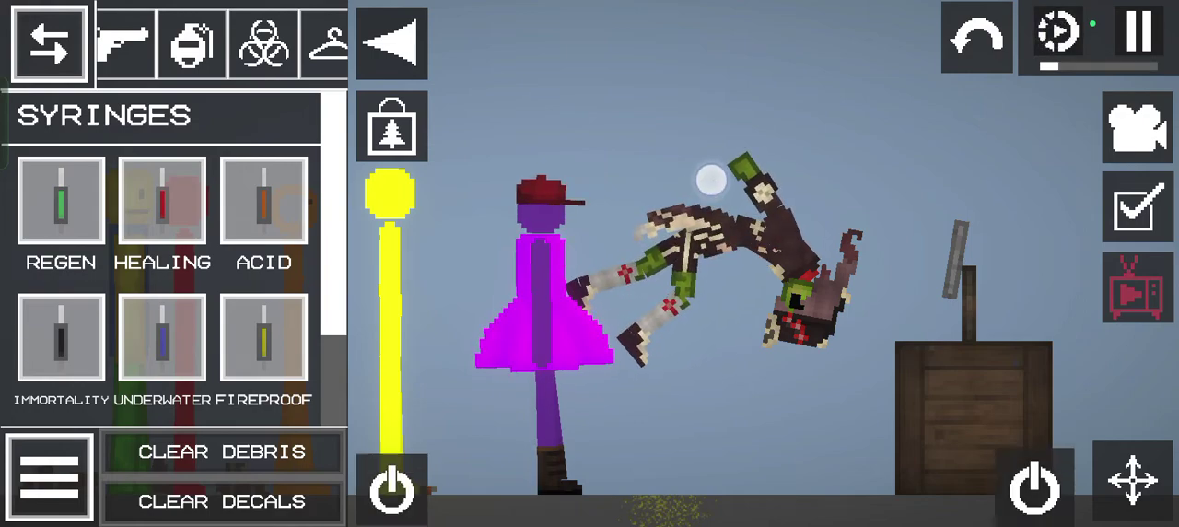
left_click_drag(730, 114, 741, 83)
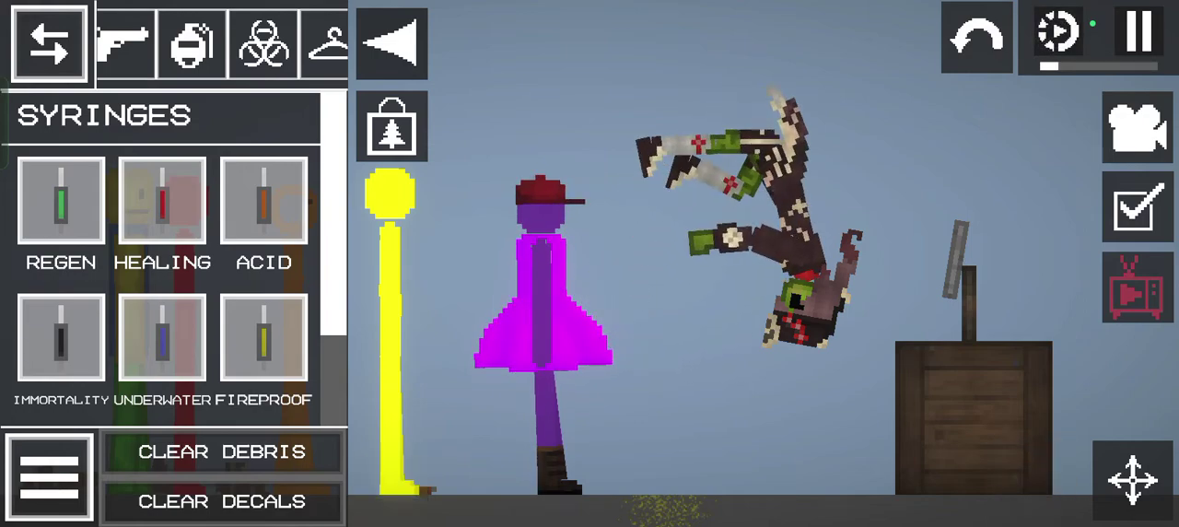
mouse_move(856, 55)
left_mouse_down()
mouse_move(866, 41)
mouse_move(838, 37)
left_mouse_up()
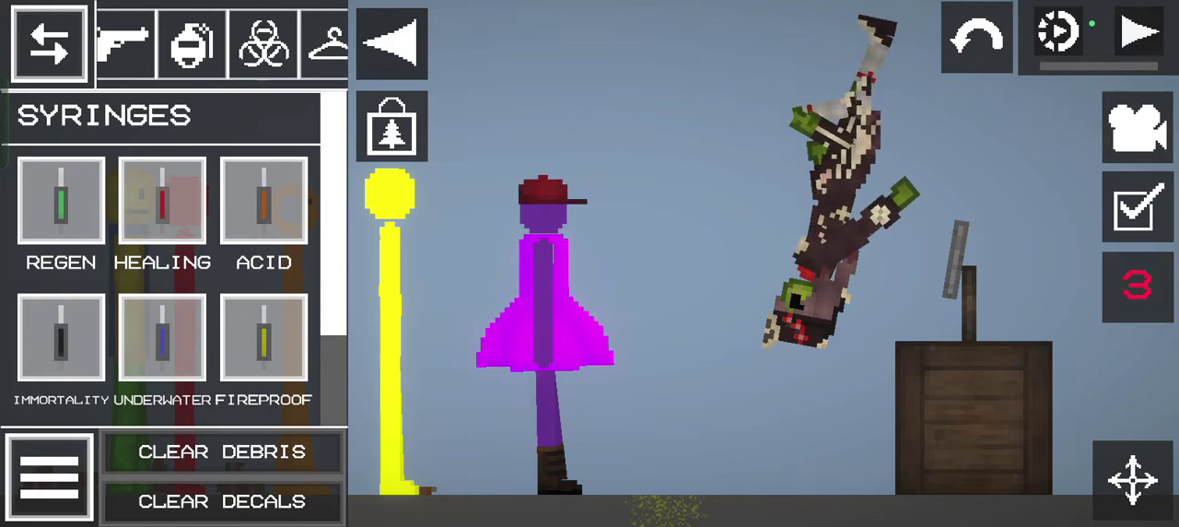
mouse_move(849, 78)
left_mouse_down()
mouse_move(884, 101)
mouse_move(856, 55)
left_mouse_up()
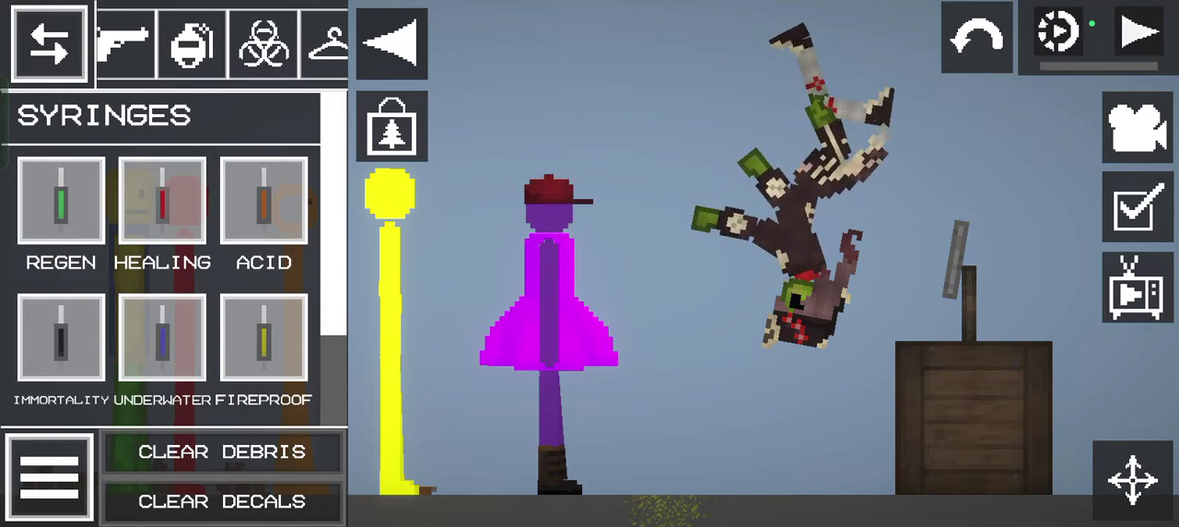
right_click(801, 258)
Freeze the zombie girl in mid-air, pan across her, and start lifting the purple stickman.
left_click(806, 386)
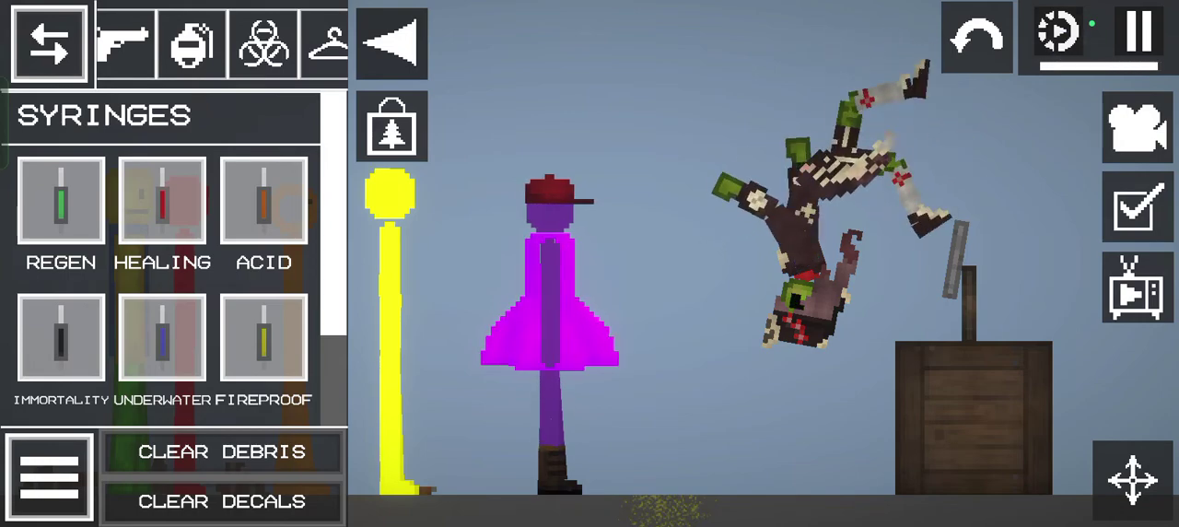
scroll(801, 258, "up", 5)
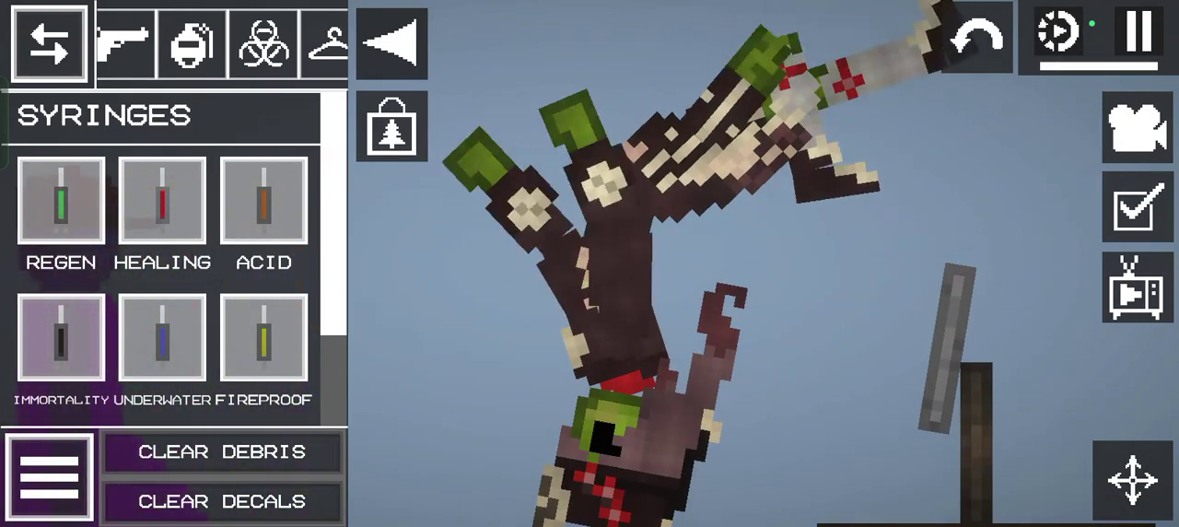
left_click_drag(635, 456, 548, 468)
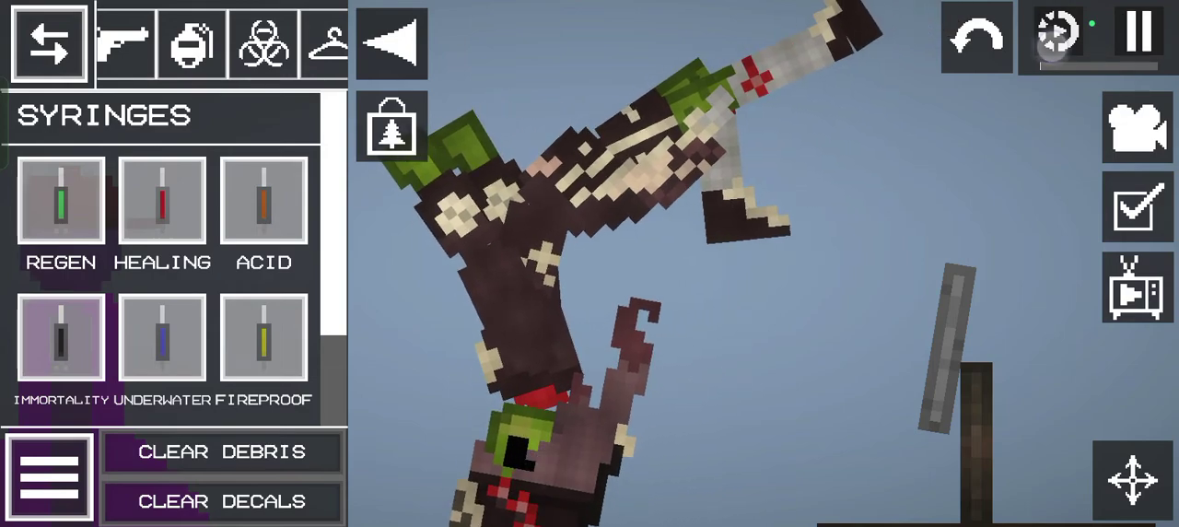
scroll(811, 230, "down", 3)
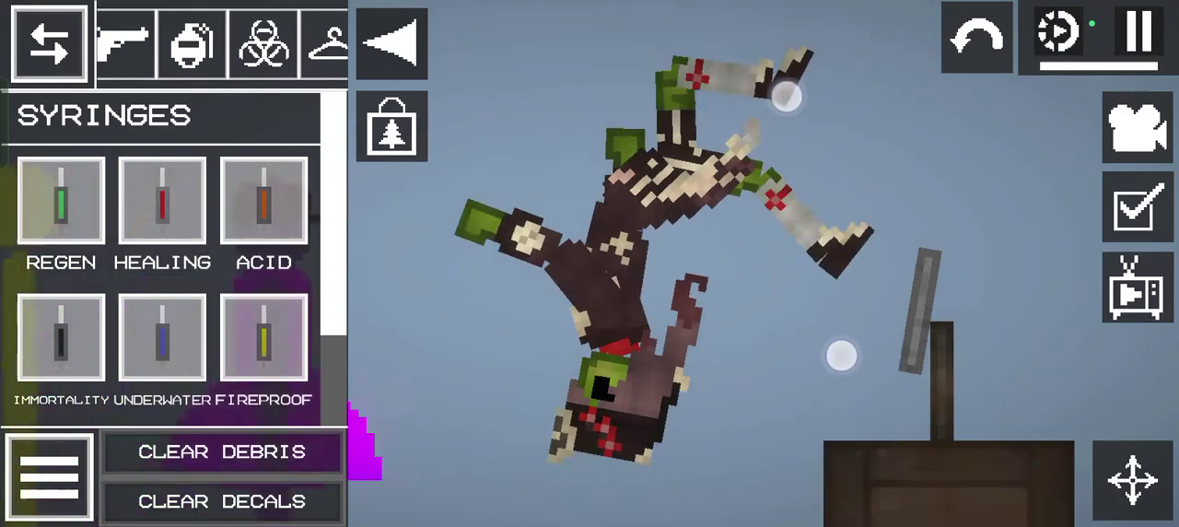
scroll(810, 230, "down", 6)
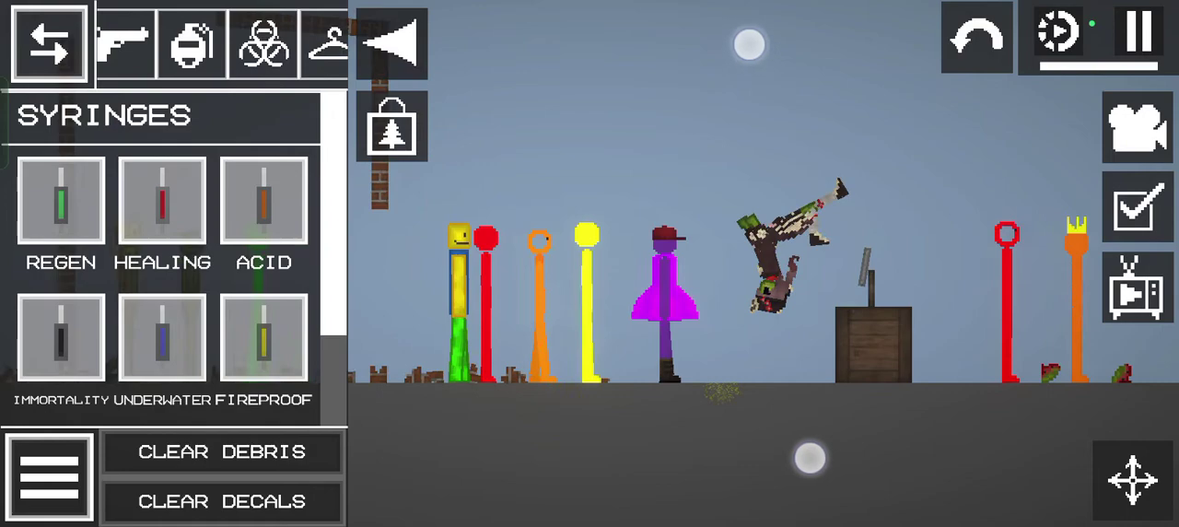
scroll(778, 249, "up", 6)
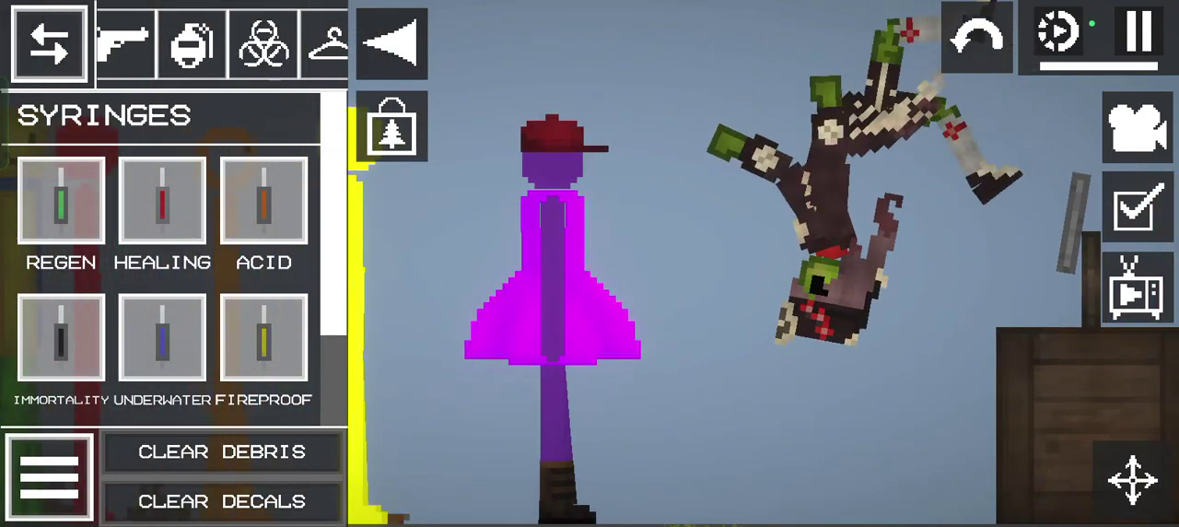
mouse_move(492, 343)
left_mouse_down()
mouse_move(488, 305)
mouse_move(543, 368)
left_mouse_up()
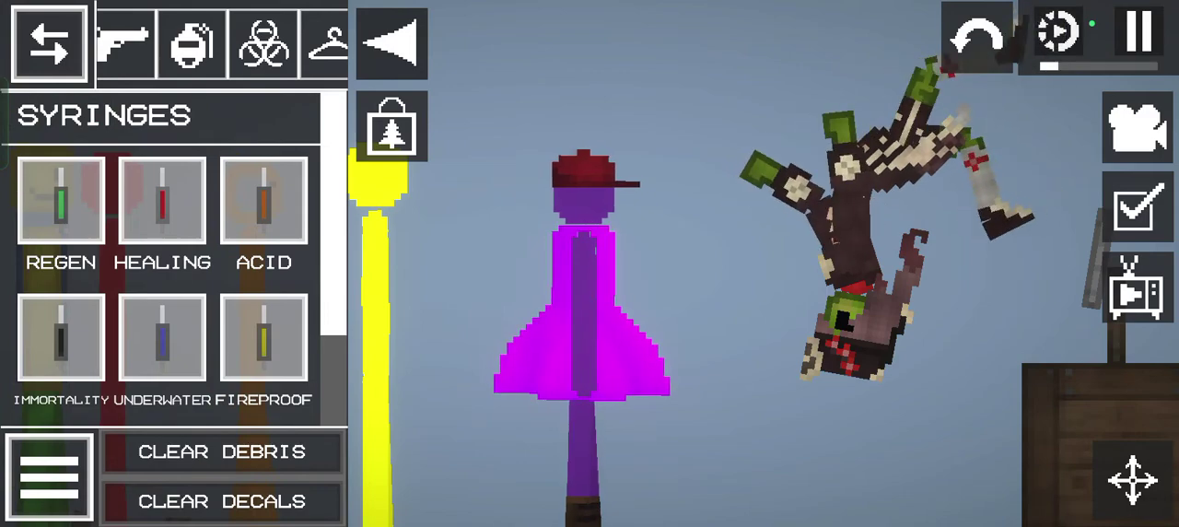
mouse_move(597, 214)
left_mouse_down()
mouse_move(681, 191)
mouse_move(771, 114)
left_mouse_up()
Pause, flip the purple stickman upside down, and freeze her in mid-air.
left_click(1142, 35)
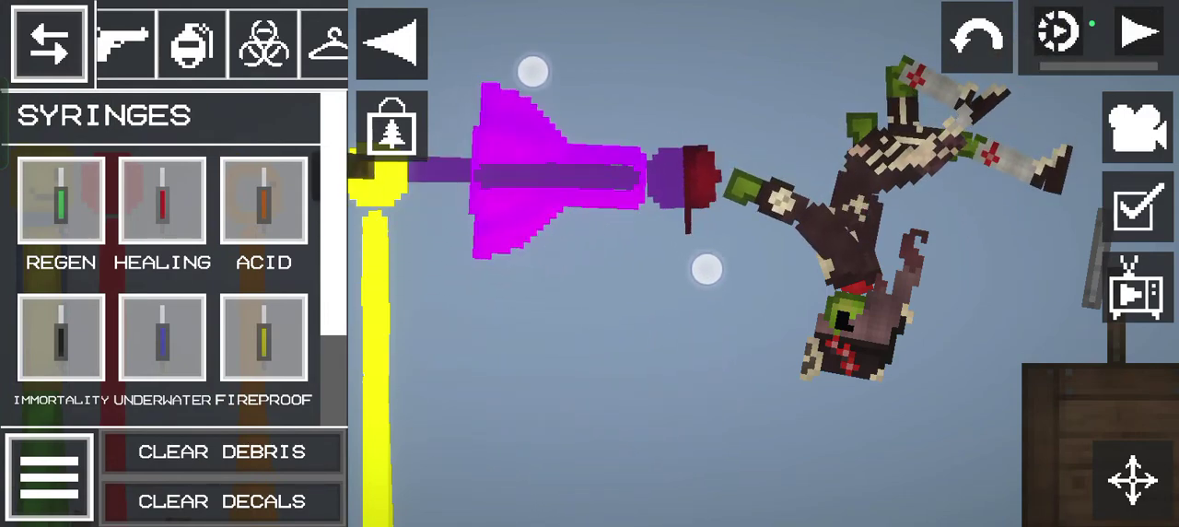
left_click_drag(677, 198, 653, 344)
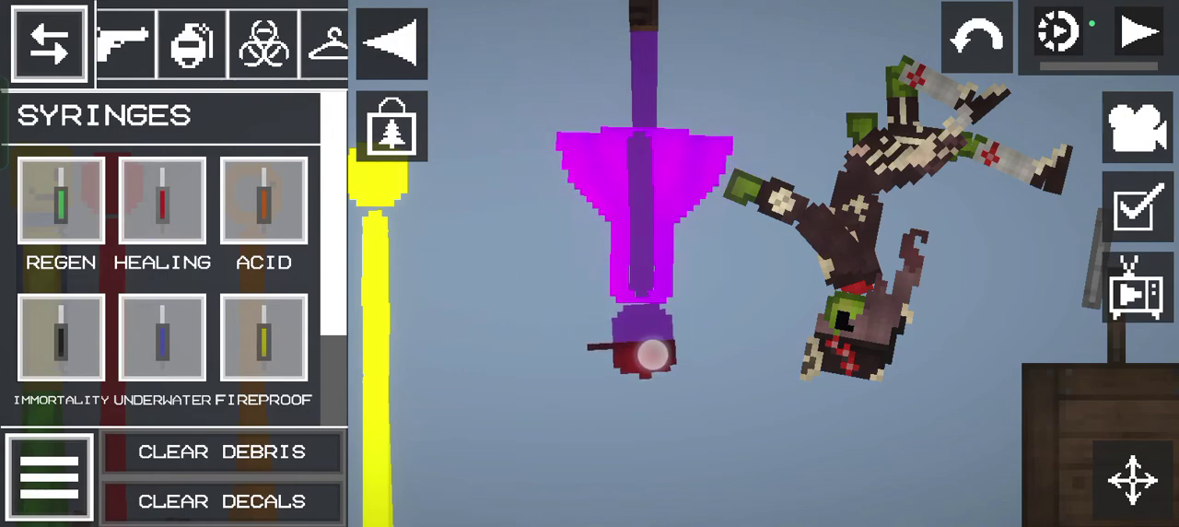
right_click(653, 327)
left_click(648, 294)
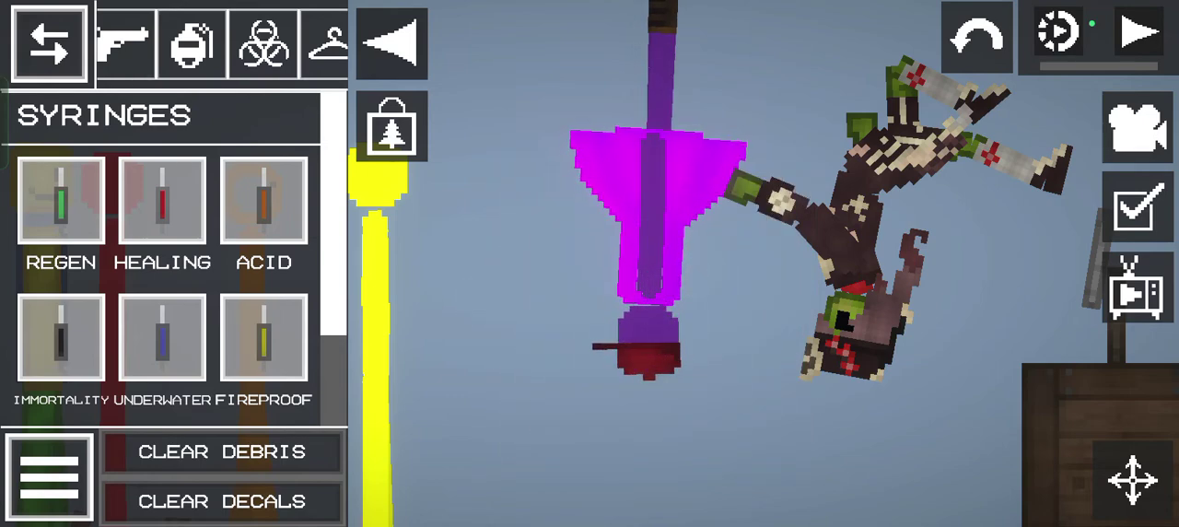
scroll(645, 322, "up", 5)
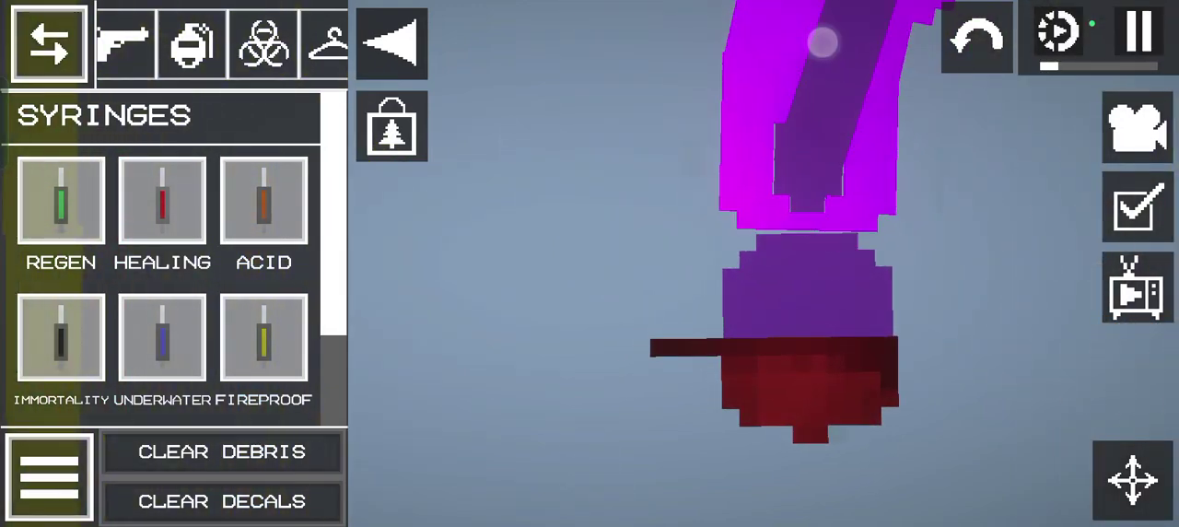
Spawn a REGEN syringe and push it up into the purple stickman's dress.
left_click(513, 369)
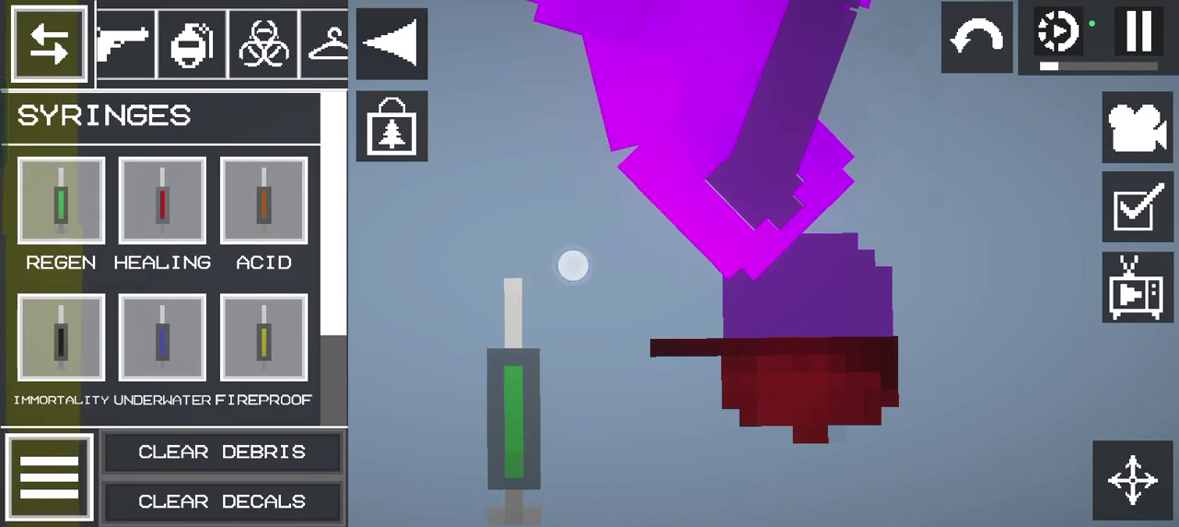
left_click_drag(513, 368, 553, 285)
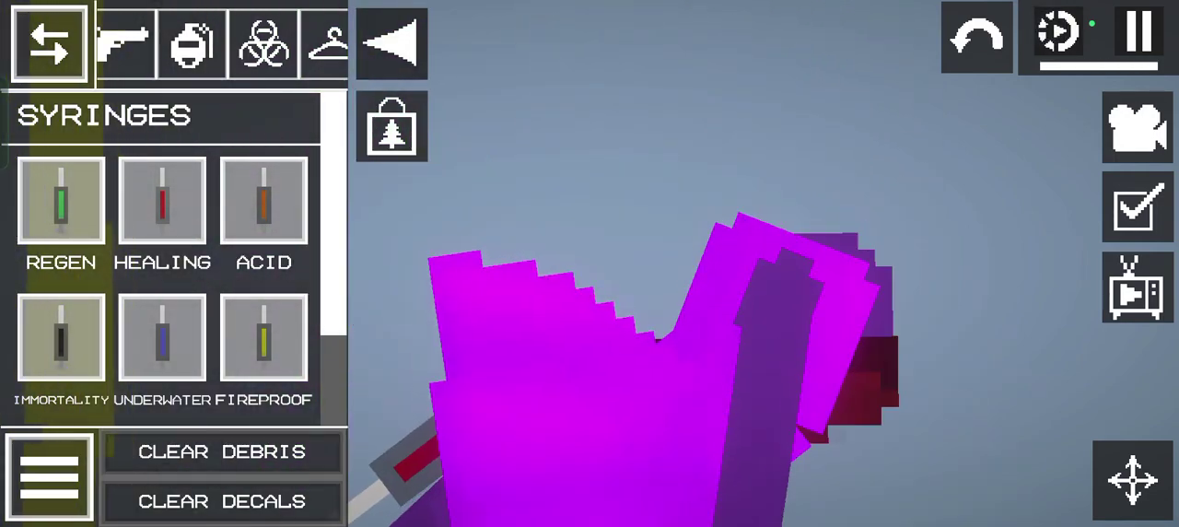
left_click_drag(414, 461, 668, 320)
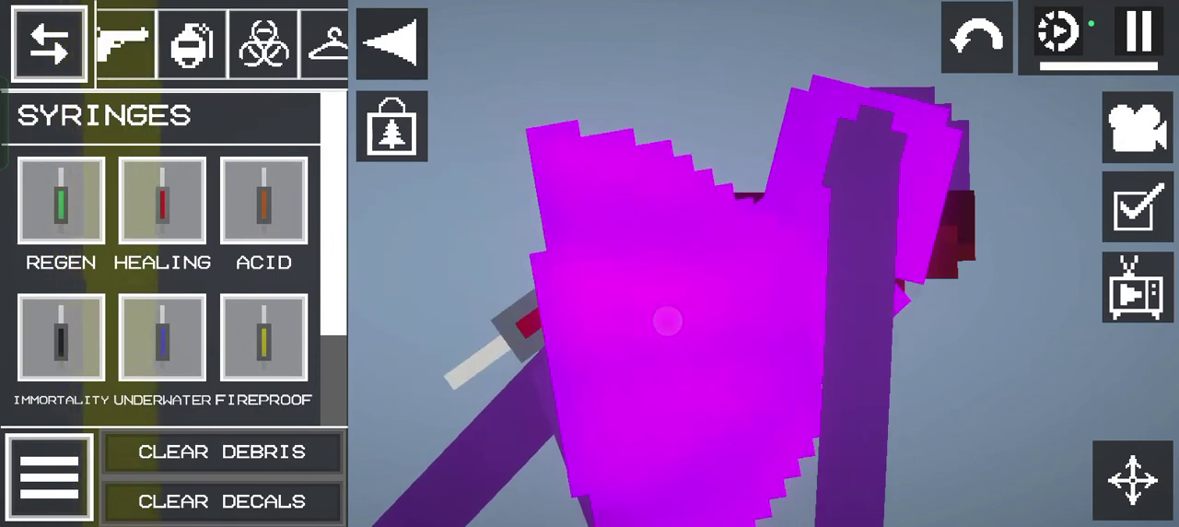
scroll(667, 320, "up", 3)
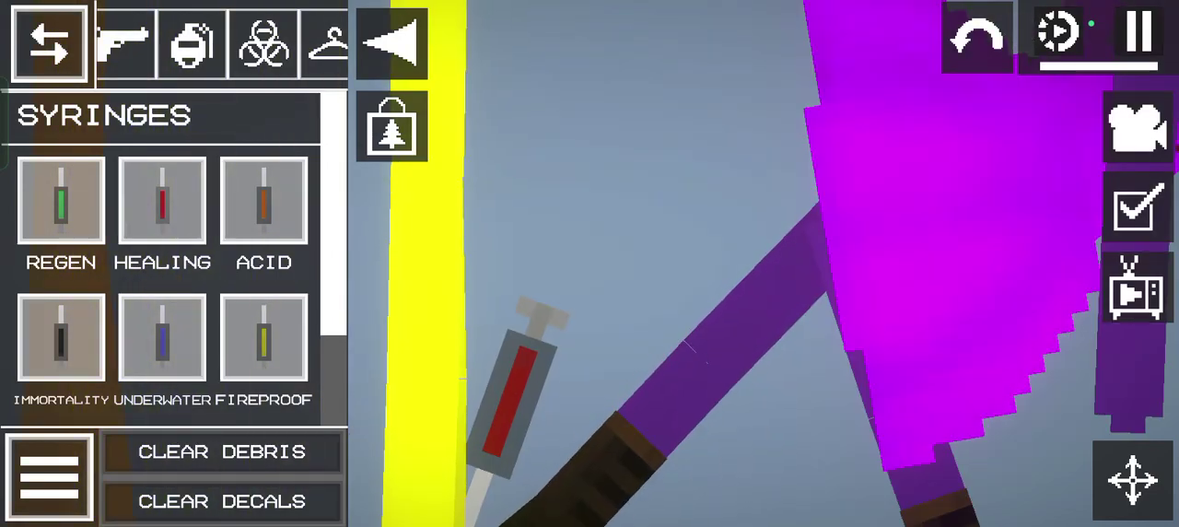
left_click_drag(520, 353, 668, 221)
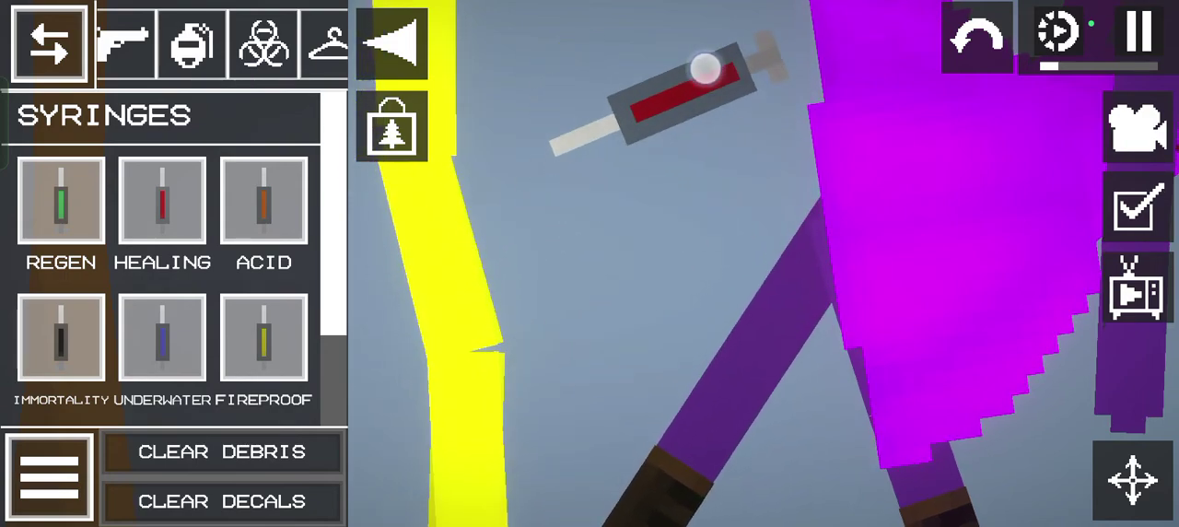
Undo the stray syringe and bend the stickman's leg over her head.
left_click_drag(710, 69, 586, 144)
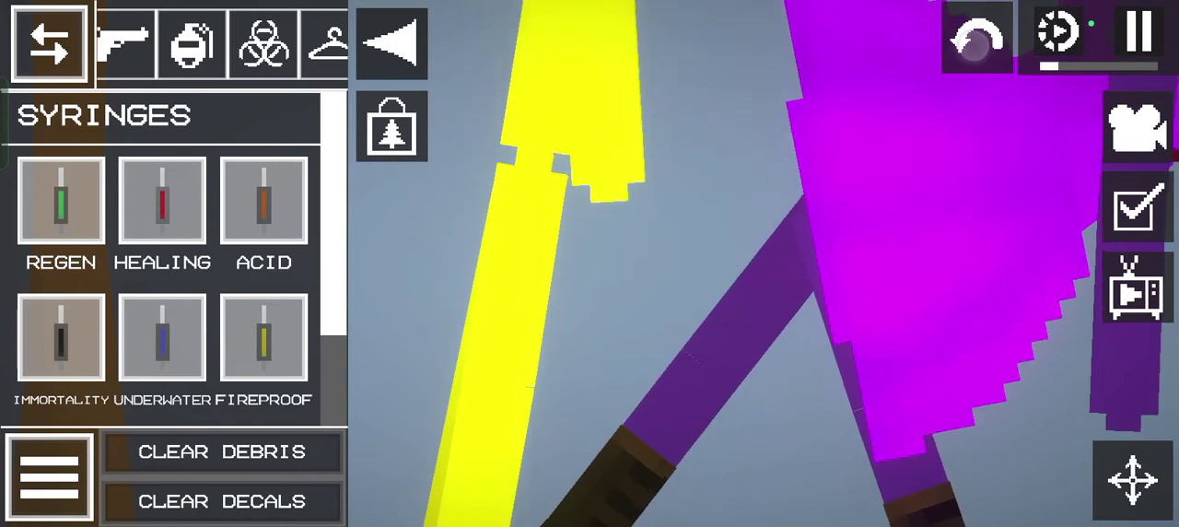
left_click(976, 41)
mouse_move(697, 224)
left_mouse_down()
mouse_move(725, 296)
mouse_move(728, 225)
left_mouse_up()
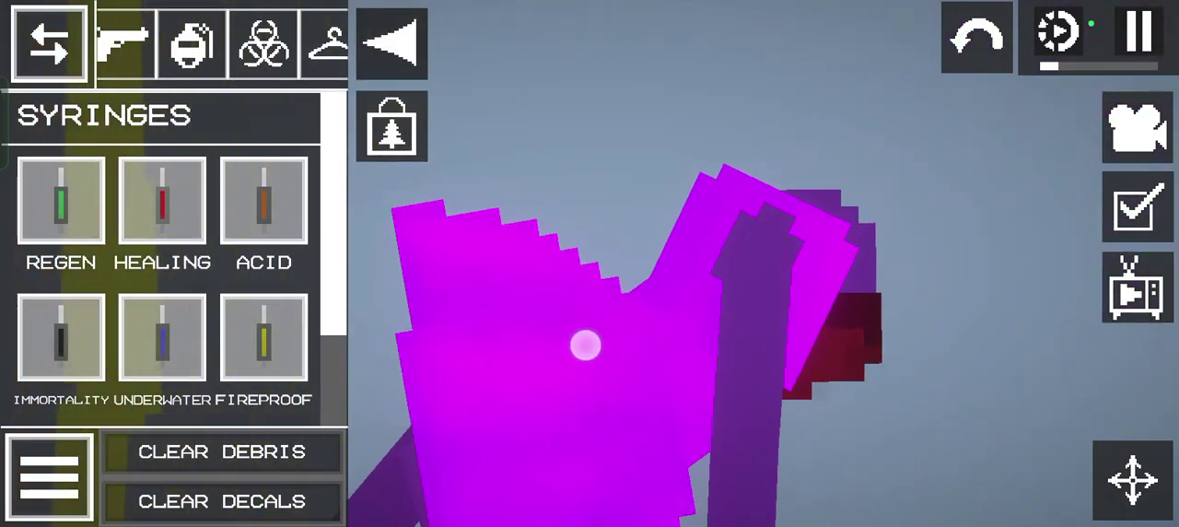
mouse_move(586, 345)
left_mouse_down()
mouse_move(514, 190)
mouse_move(719, 19)
left_mouse_up()
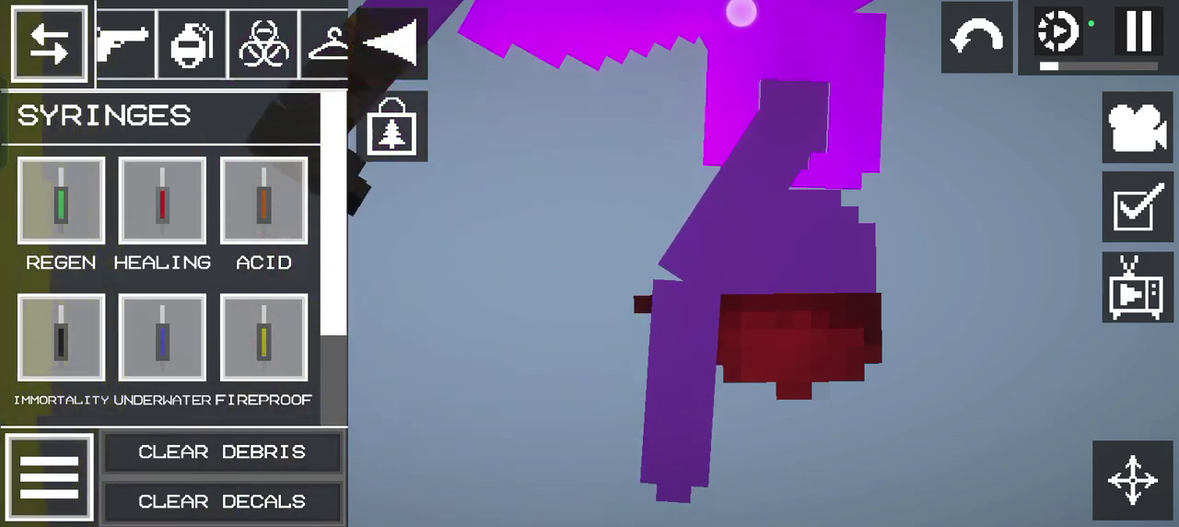
Lift the purple-dressed stickman's leg and stick a REGEN syringe into her.
left_click_drag(644, 276, 553, 138)
left_click(61, 201)
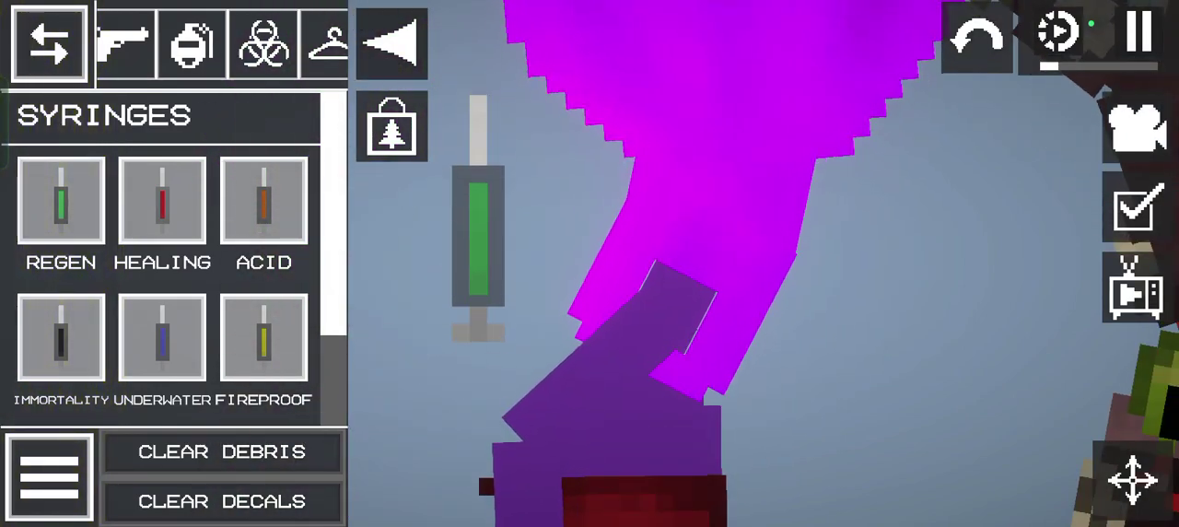
left_click_drag(479, 212, 673, 198)
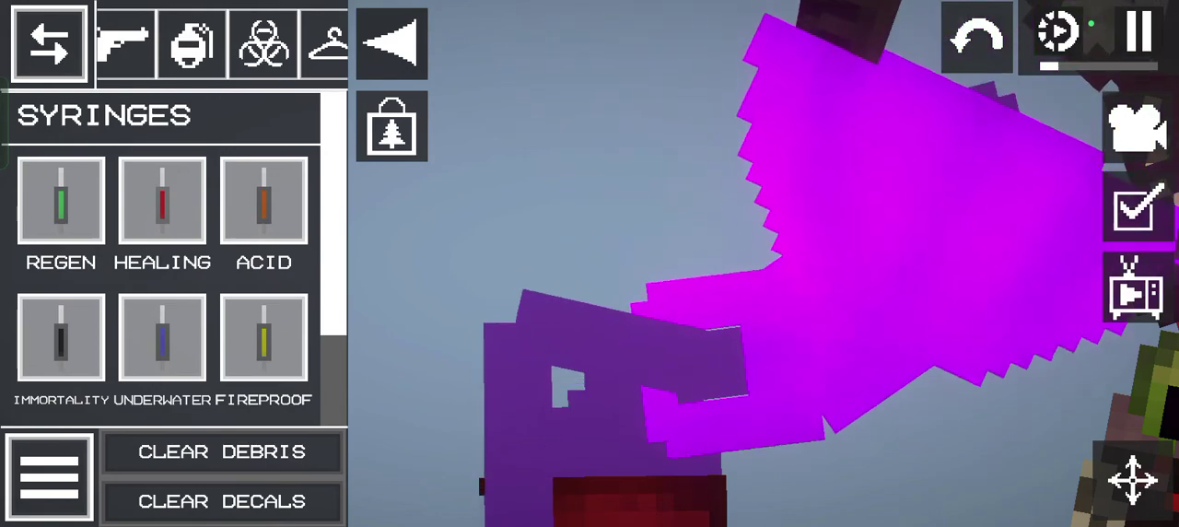
Jab a HEALING syringe into her torso, then shift her up and left.
left_click(162, 200)
mouse_move(516, 184)
left_mouse_down()
mouse_move(567, 164)
mouse_move(778, 350)
left_mouse_up()
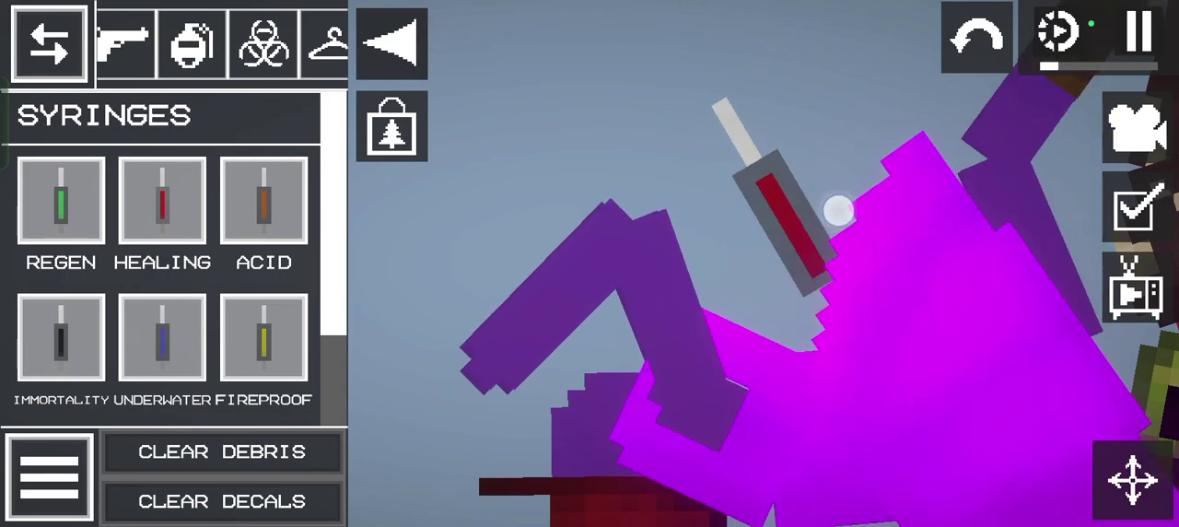
left_click_drag(857, 73, 886, 7)
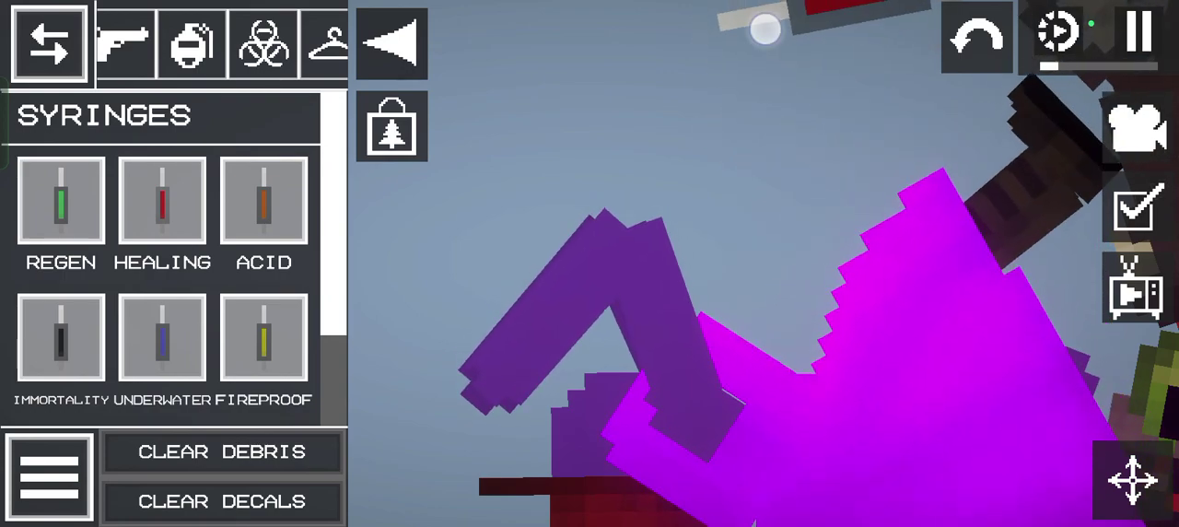
left_click_drag(764, 29, 737, 295)
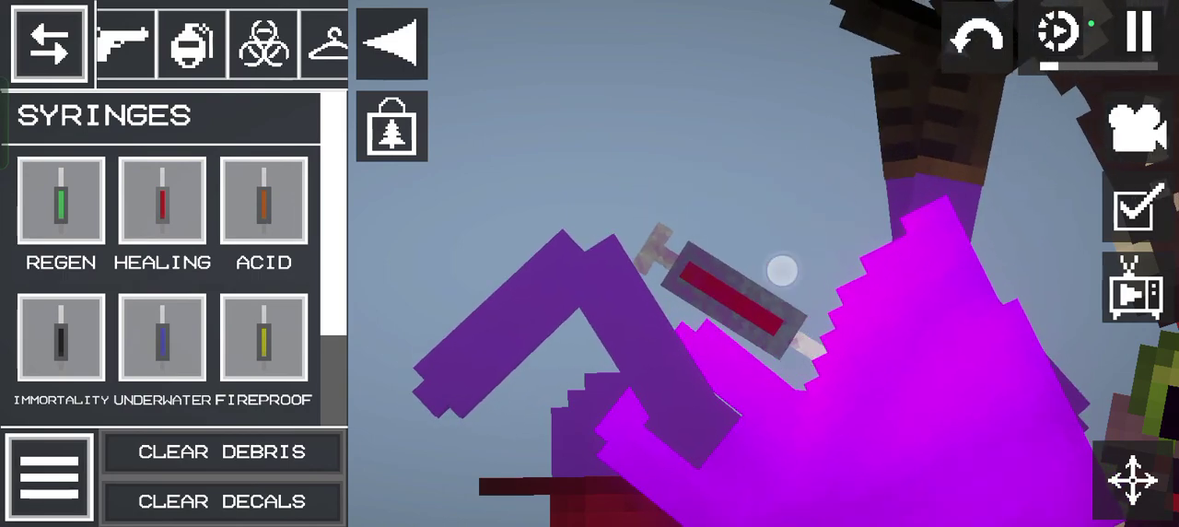
left_click_drag(781, 270, 666, 89)
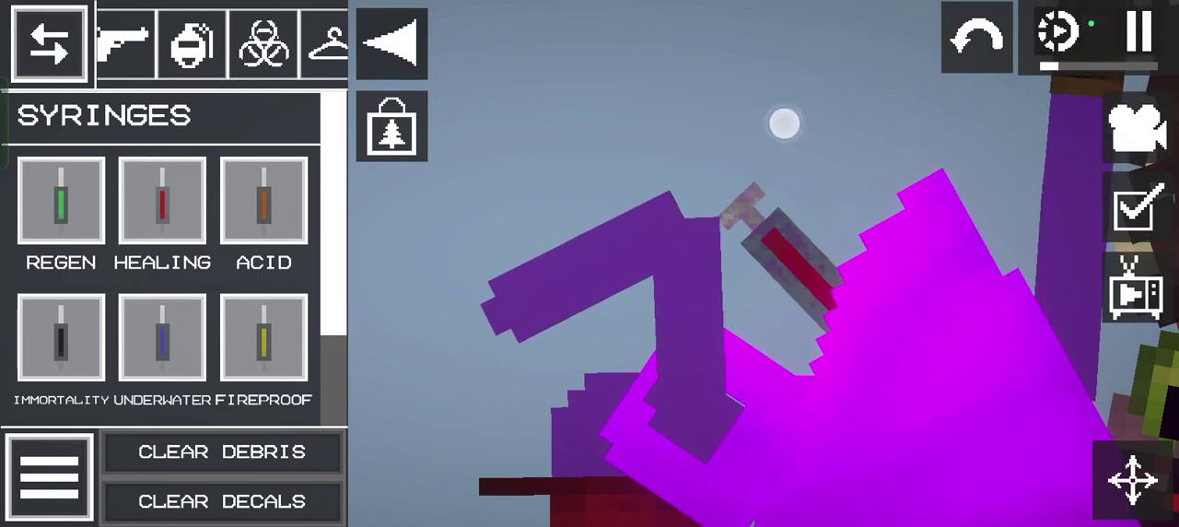
scroll(878, 240, "down", 5)
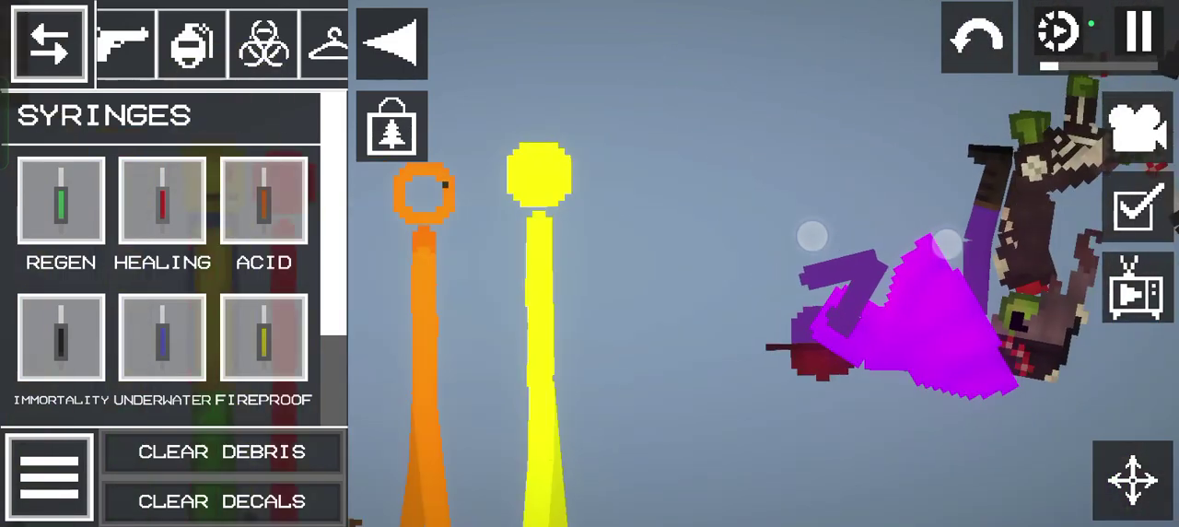
left_click_drag(905, 201, 838, 103)
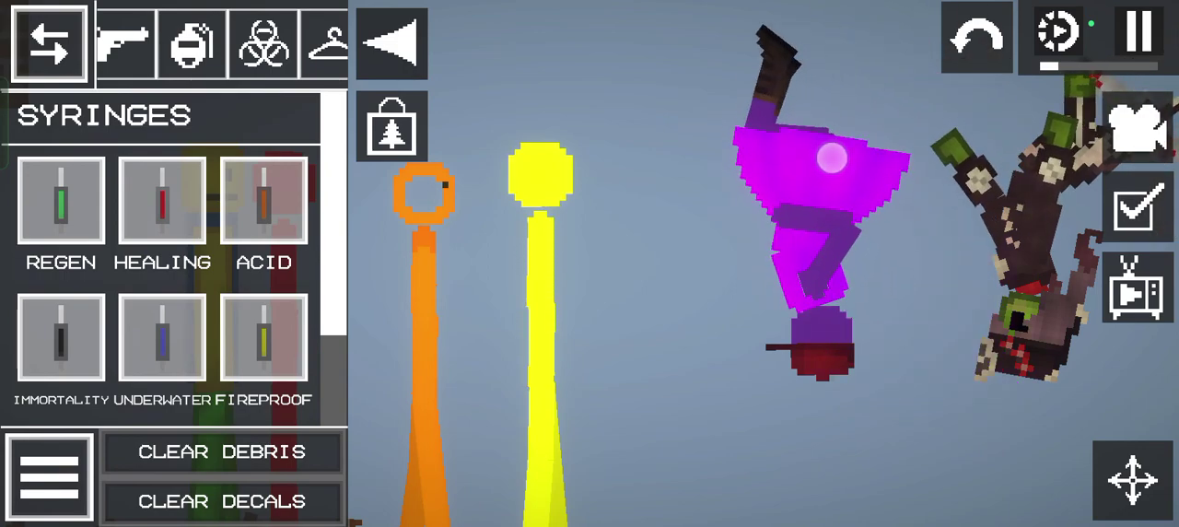